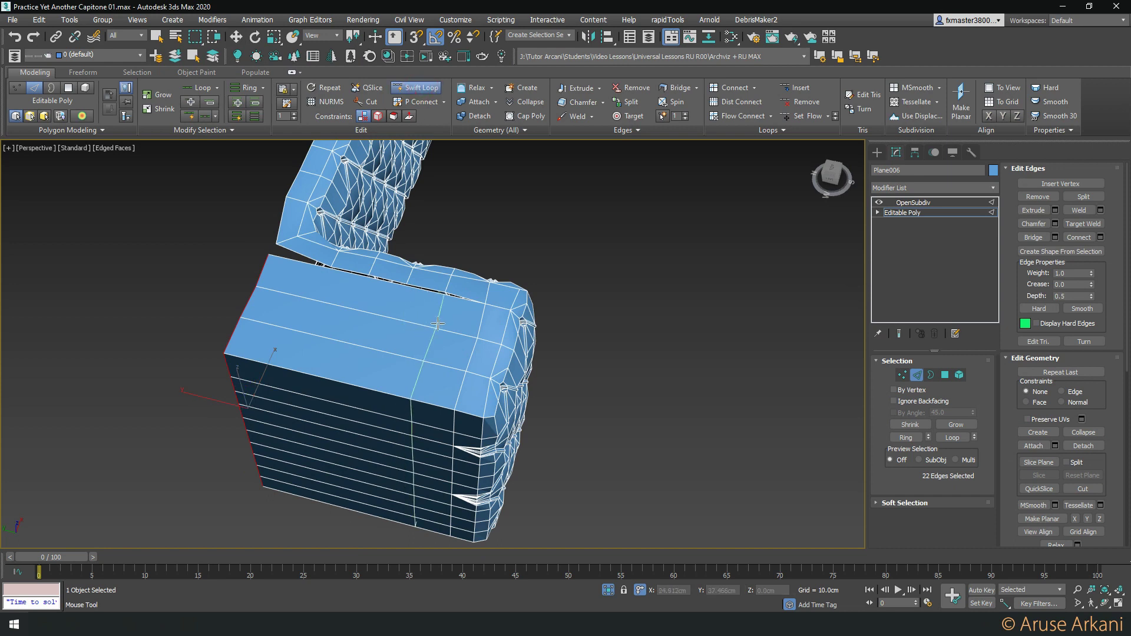
# Add three vertical edge loops across the plain block with Swift Loop
pyautogui.click(399, 316)
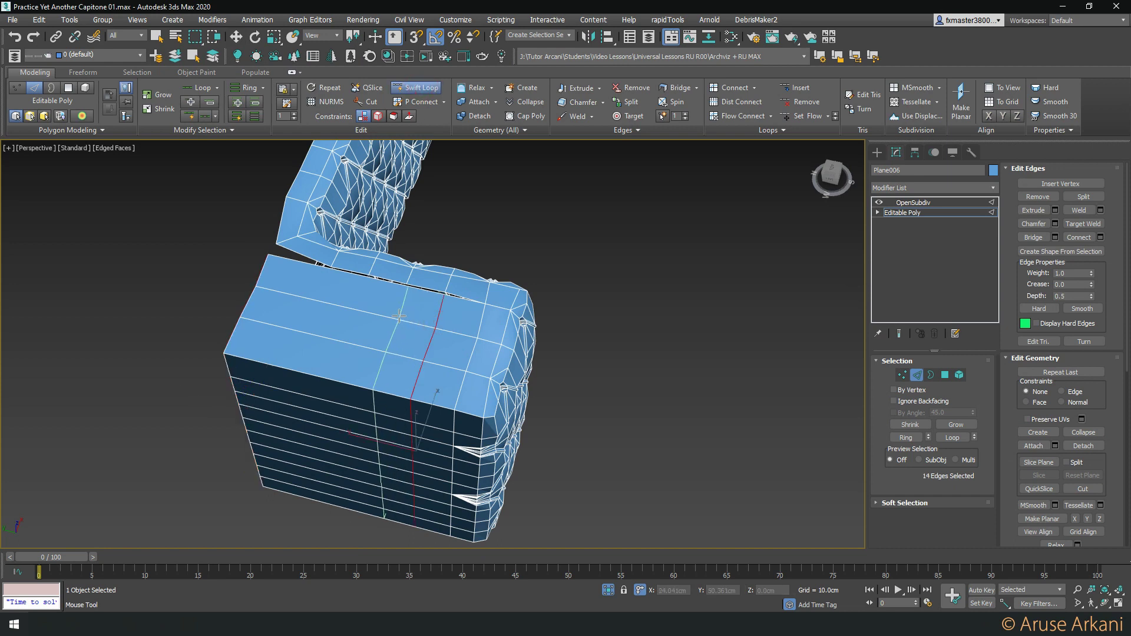
pyautogui.click(355, 307)
pyautogui.click(320, 301)
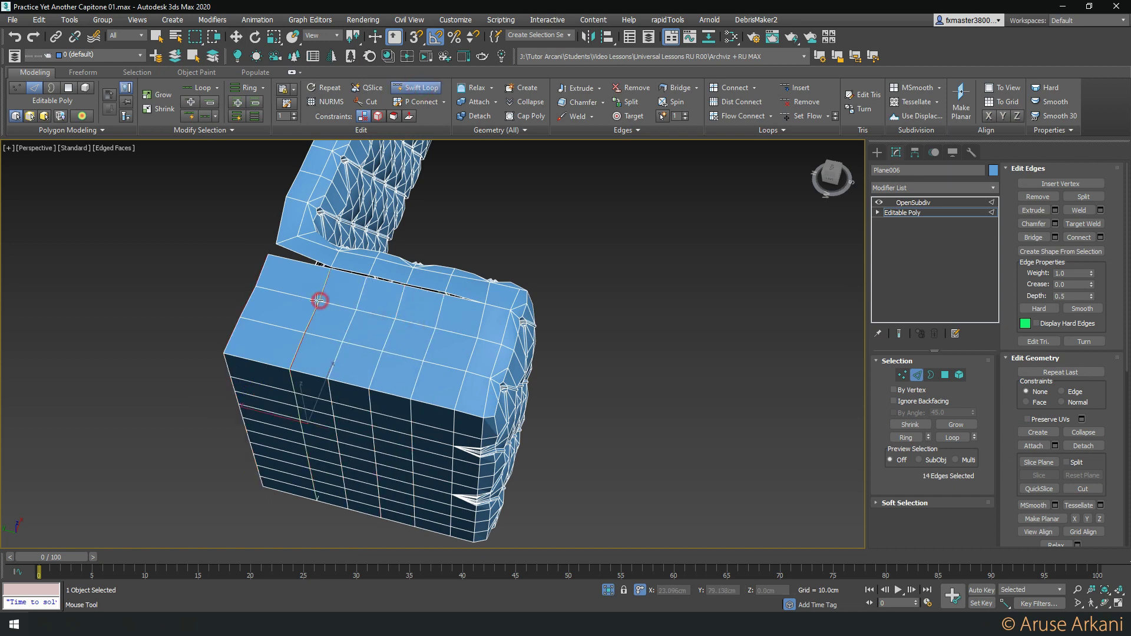
pyautogui.press('w')
pyautogui.moveTo(465, 320)
pyautogui.keyDown('alt'); pyautogui.mouseDown(button='middle')
pyautogui.moveTo(366, 313)
pyautogui.moveTo(434, 169)
pyautogui.mouseUp(button='middle'); pyautogui.keyUp('alt')
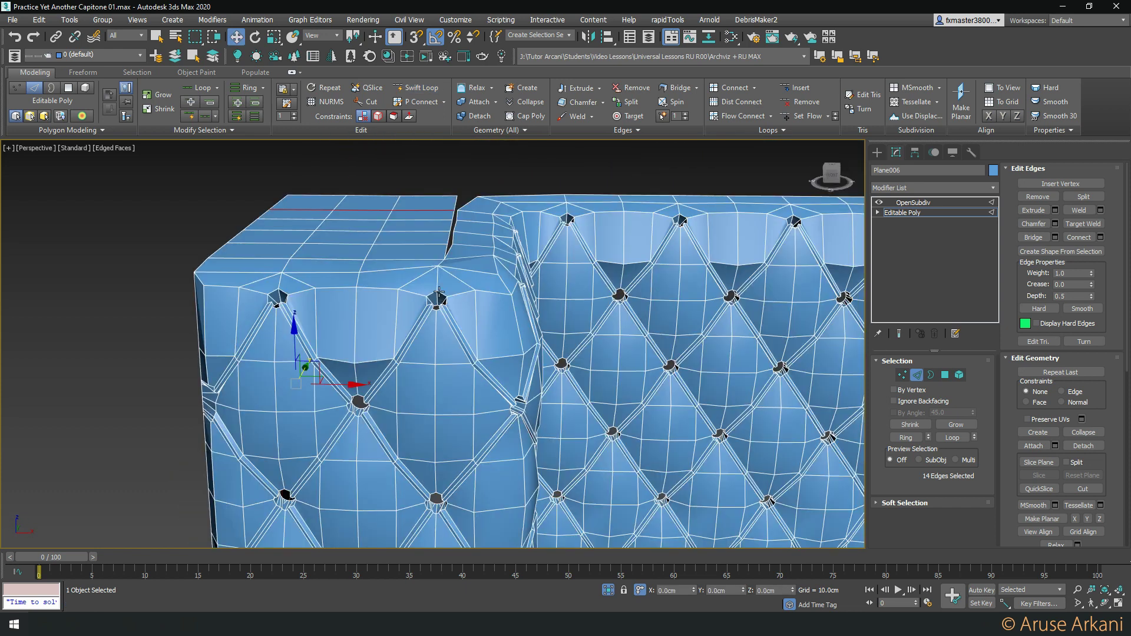
# Weld the selected seam vertices with a 1.0cm threshold
pyautogui.press('1')
pyautogui.moveTo(463, 267); pyautogui.dragTo(463, 269)
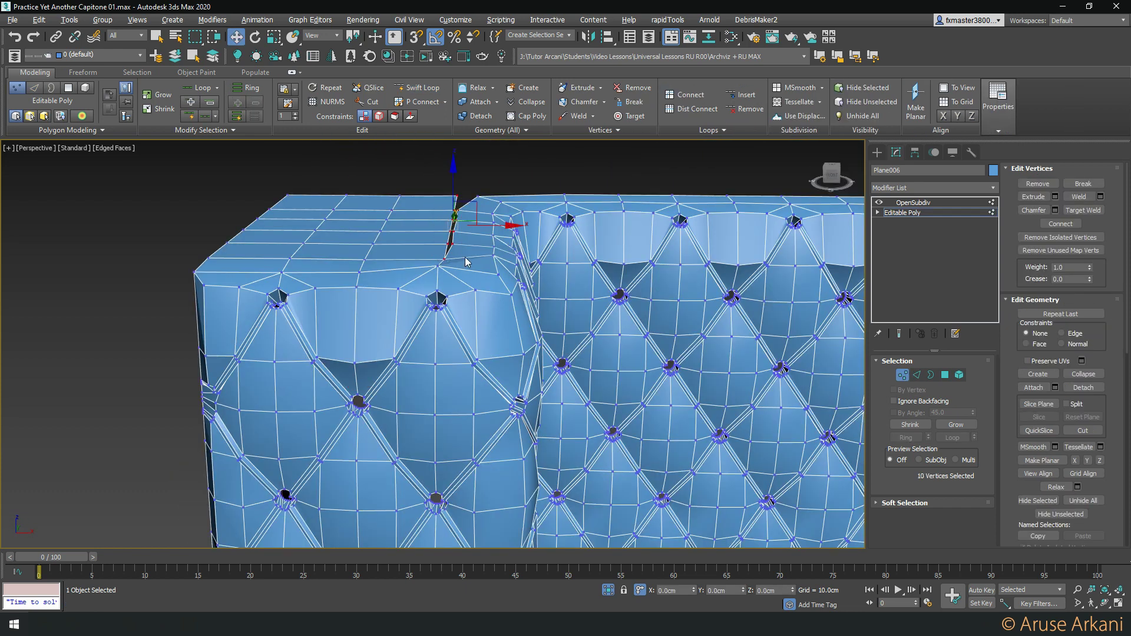
pyautogui.keyDown('alt'); pyautogui.moveTo(466, 212); pyautogui.dragTo(472, 219, button='middle'); pyautogui.keyUp('alt')
pyautogui.click(572, 116)
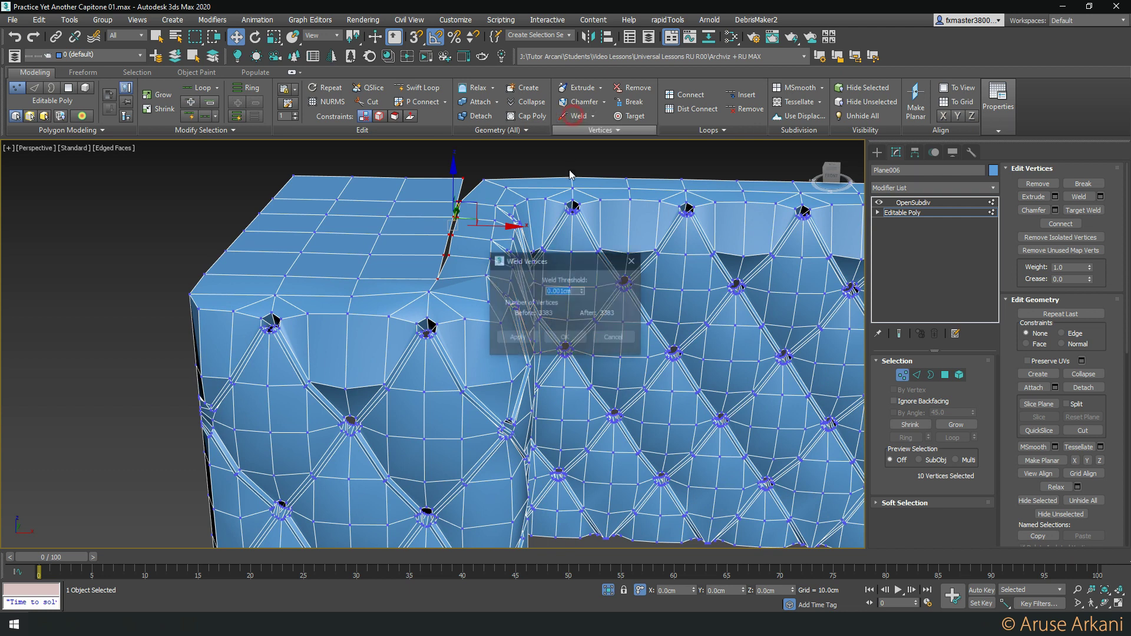
pyautogui.write('1')
pyautogui.press('Return')
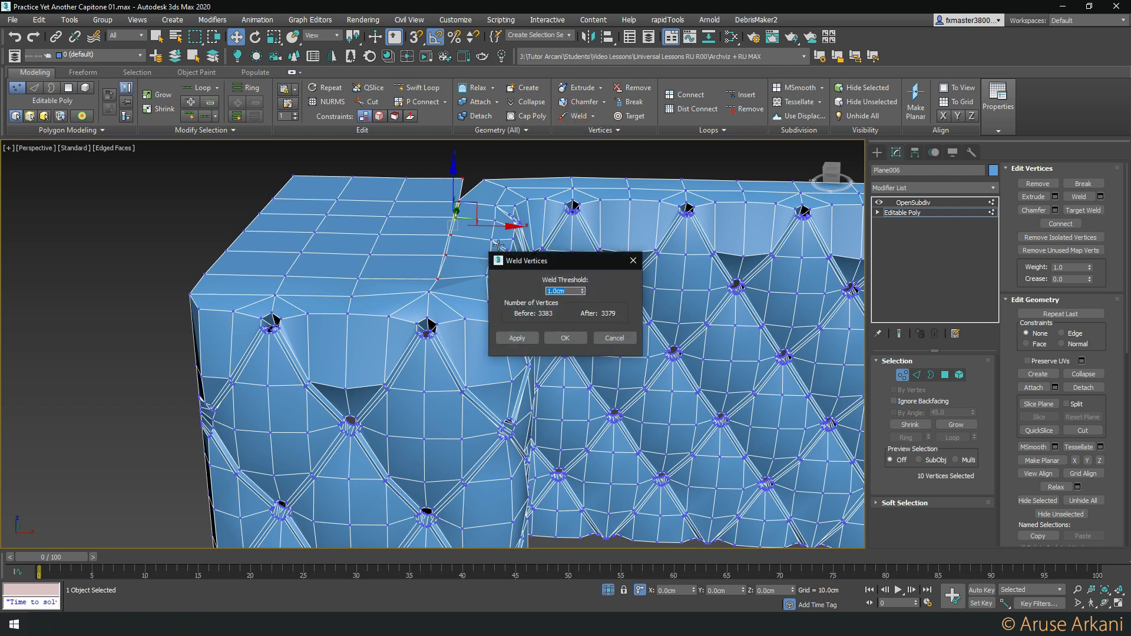
pyautogui.click(569, 343)
pyautogui.click(569, 341)
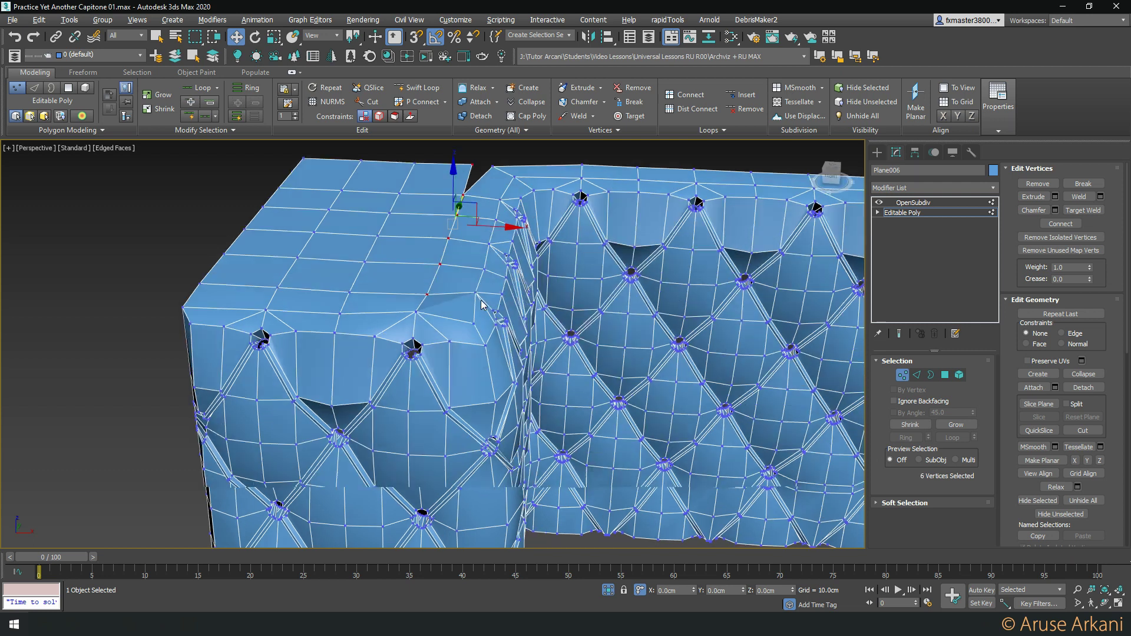
# Target Weld the loose vertex to close the gap on the block's top
pyautogui.keyDown('alt'); pyautogui.moveTo(481, 299); pyautogui.dragTo(440, 285, button='middle'); pyautogui.keyUp('alt')
pyautogui.click(519, 161)
pyautogui.hotkey('ctrl', 'shift', 'w')
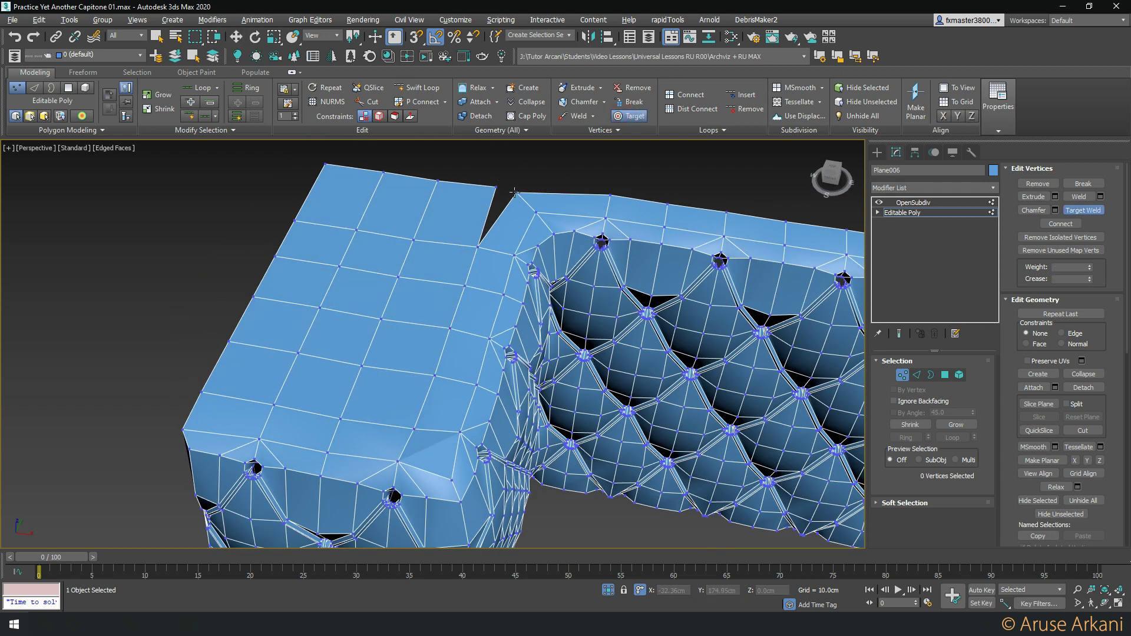
pyautogui.click(494, 187)
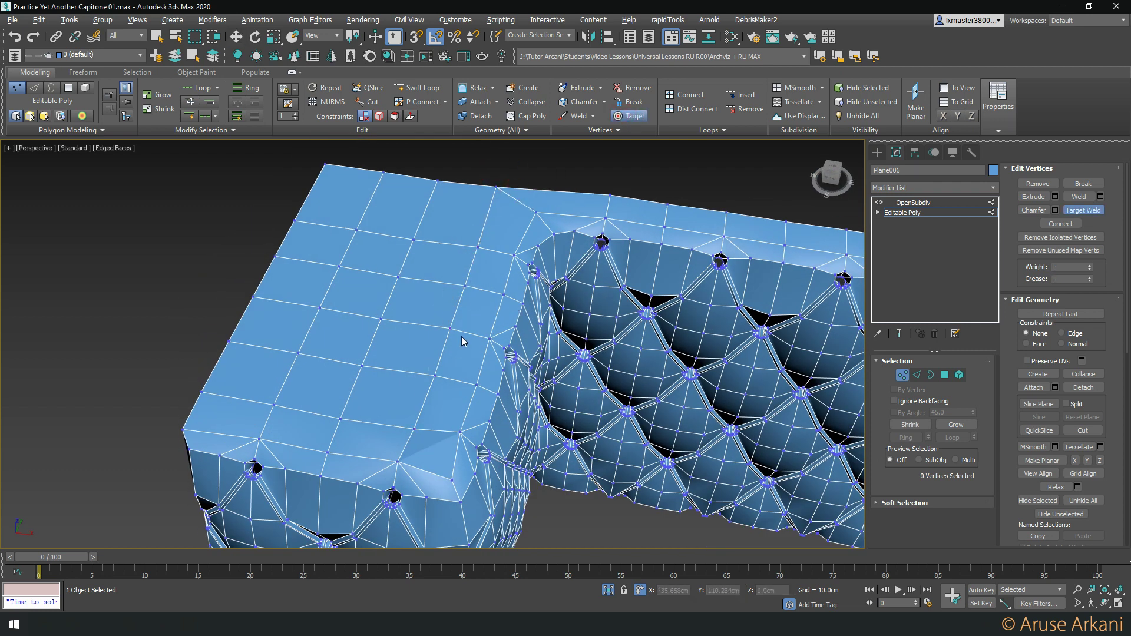
pyautogui.press('w')
pyautogui.scroll(-5, 461, 337)
pyautogui.keyDown('alt'); pyautogui.moveTo(461, 337); pyautogui.dragTo(405, 295, button='middle'); pyautogui.keyUp('alt')
# Connect the side edge ring with four segments, pinch -17 and slide 24
pyautogui.press('2')
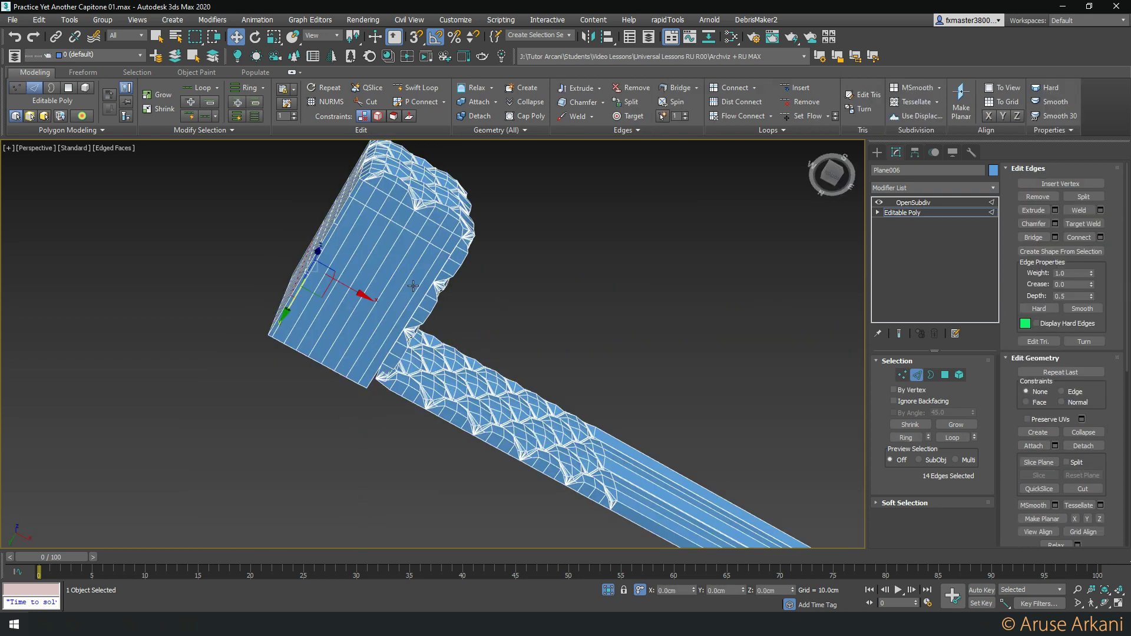
pyautogui.click(380, 165)
pyautogui.moveTo(380, 165)
pyautogui.keyDown('alt'); pyautogui.mouseDown(button='middle')
pyautogui.moveTo(447, 293)
pyautogui.moveTo(411, 318)
pyautogui.mouseUp(button='middle'); pyautogui.keyUp('alt')
pyautogui.scroll(4, 447, 292)
pyautogui.hotkey('alt', 'r')
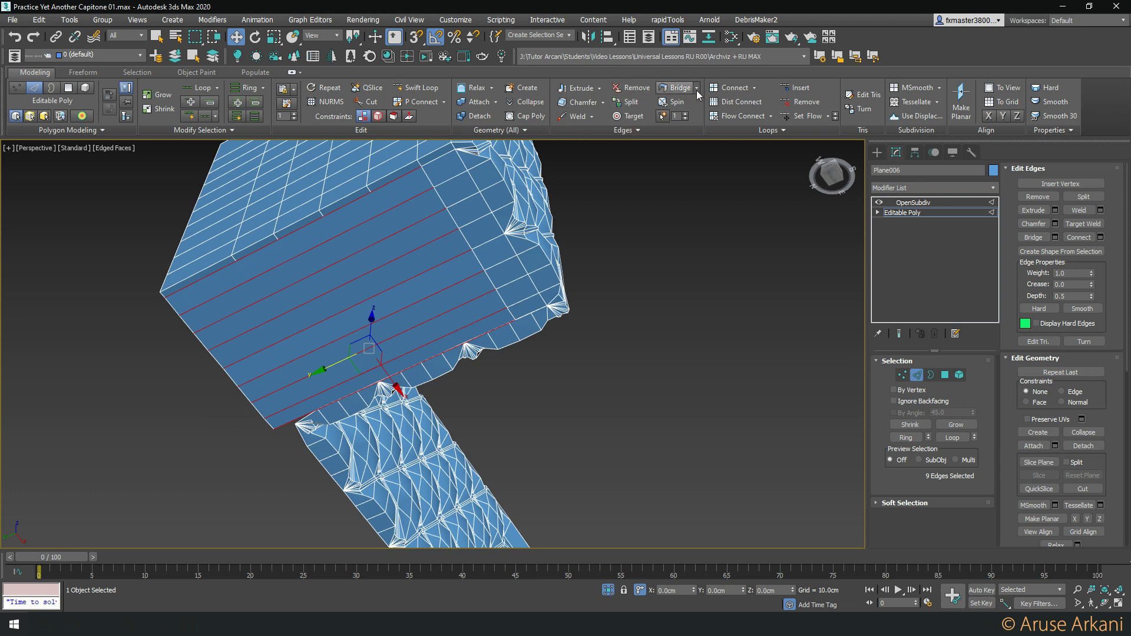
pyautogui.keyDown('shift'); pyautogui.click(735, 87); pyautogui.keyUp('shift')
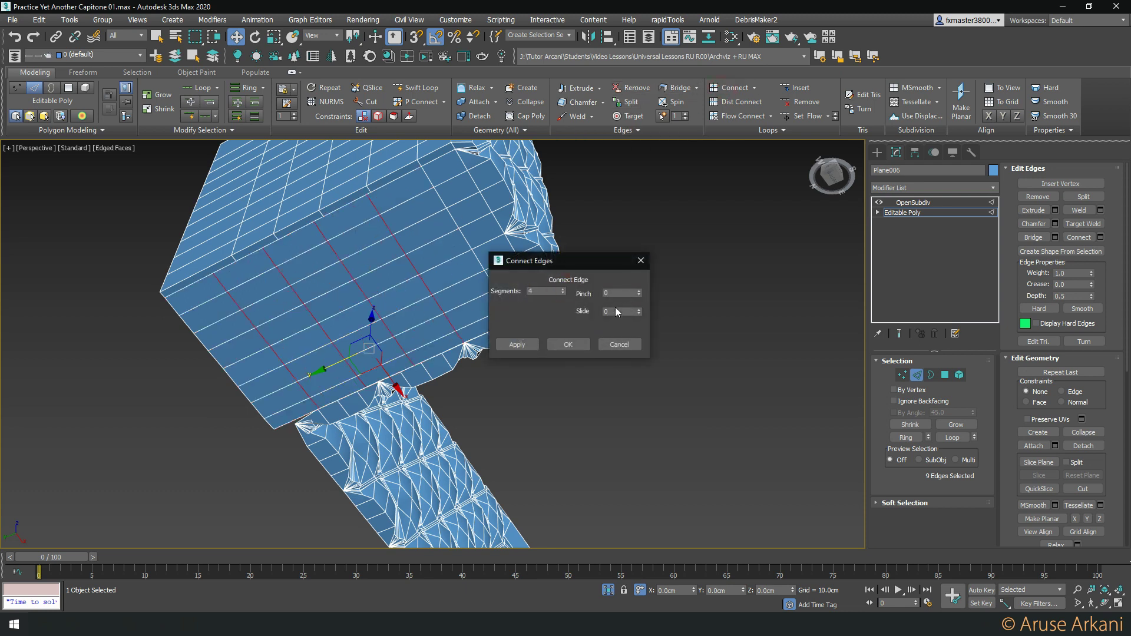
pyautogui.moveTo(639, 293); pyautogui.dragTo(632, 330)
pyautogui.click(570, 344)
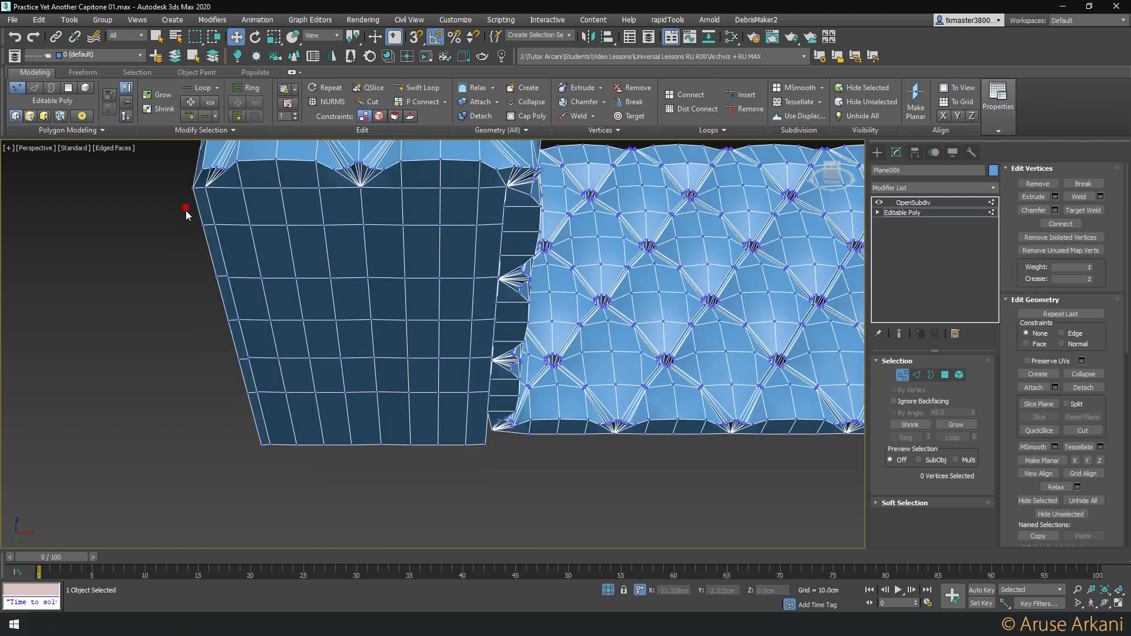
# Weld the doubled vertices along the block's left edge
pyautogui.moveTo(185, 208)
pyautogui.mouseDown()
pyautogui.moveTo(243, 434)
pyautogui.moveTo(277, 476)
pyautogui.mouseUp()
pyautogui.moveTo(293, 449)
pyautogui.keyDown('alt'); pyautogui.mouseDown(button='middle')
pyautogui.moveTo(335, 389)
pyautogui.moveTo(350, 303)
pyautogui.moveTo(242, 364)
pyautogui.mouseUp(button='middle'); pyautogui.keyUp('alt')
pyautogui.click(570, 116)
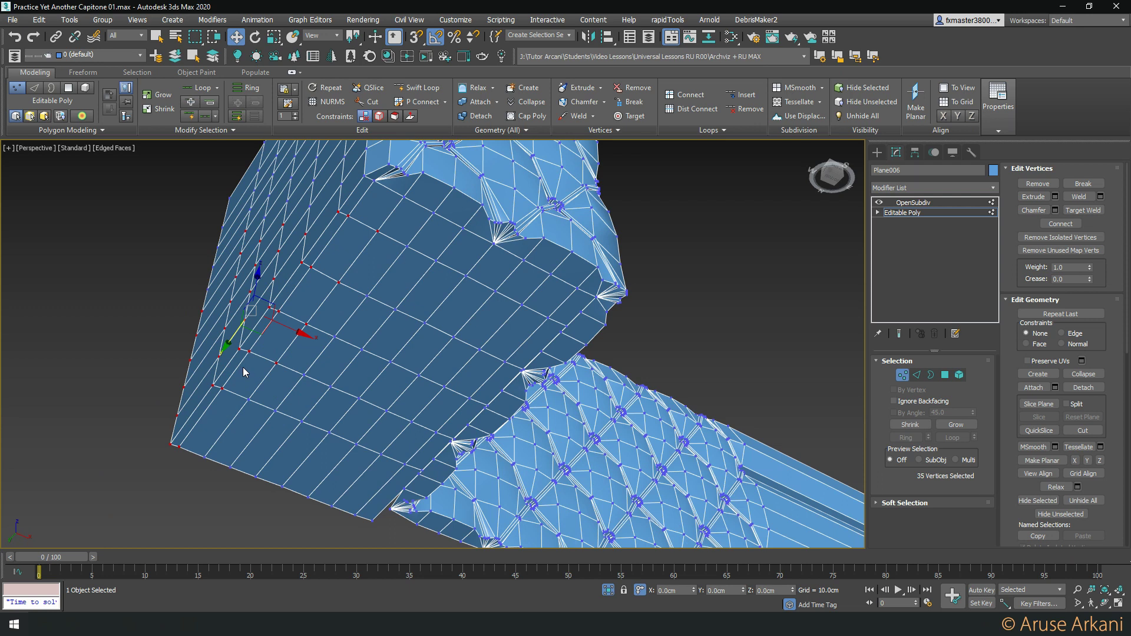
# Target Weld three stray vertices along the plain block and tufted section join
pyautogui.press('3')
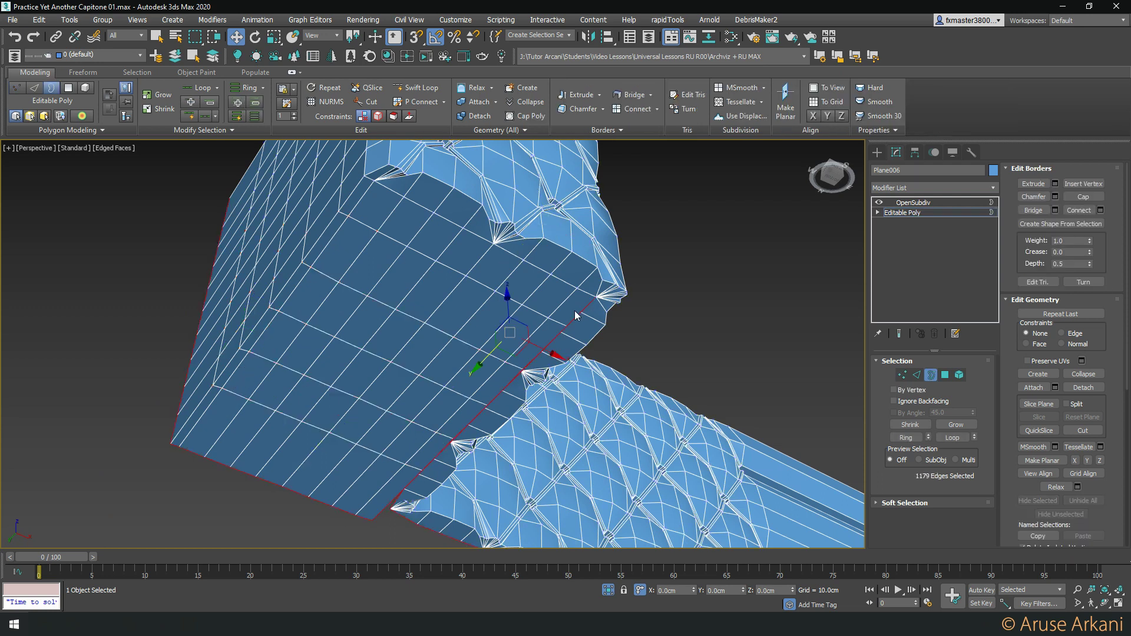
pyautogui.press('1')
pyautogui.press('z')
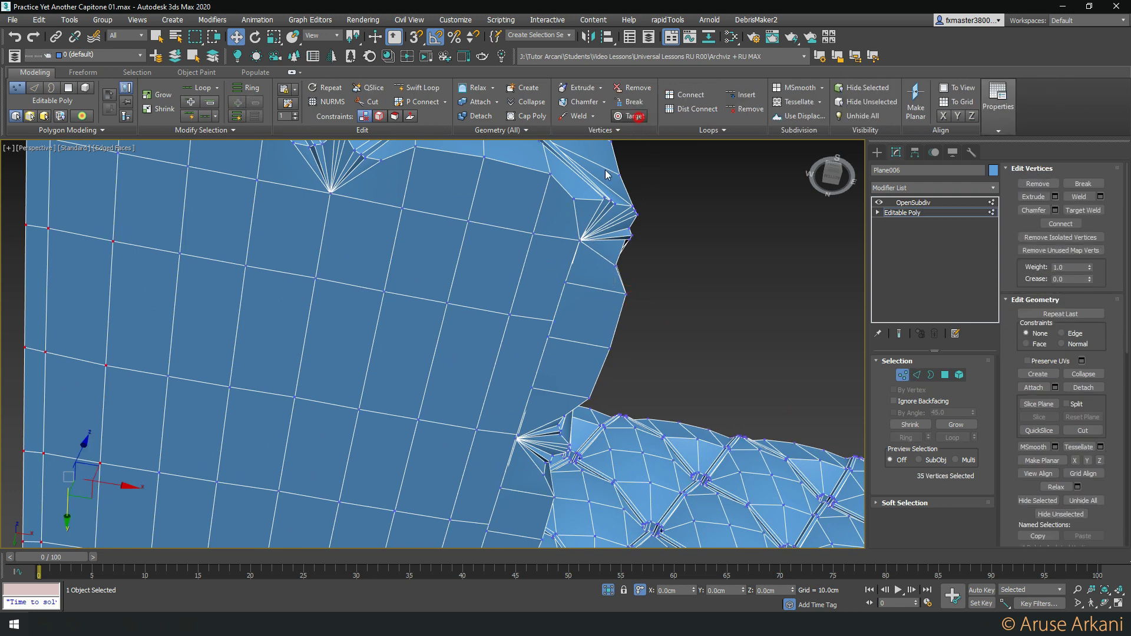
pyautogui.click(553, 323)
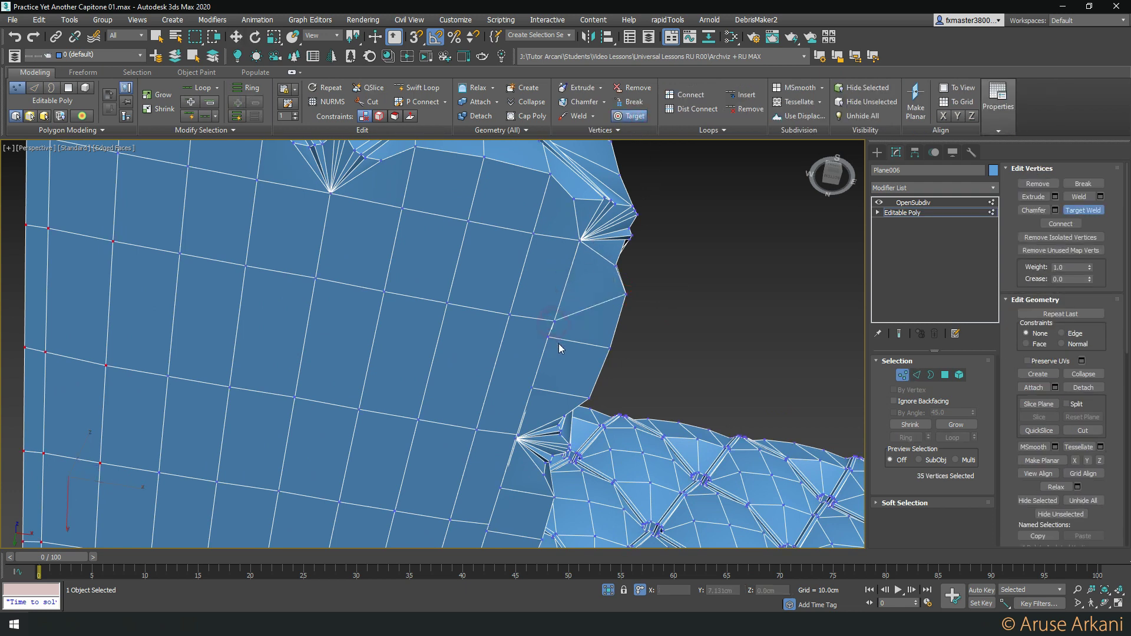
pyautogui.moveTo(563, 322); pyautogui.dragTo(564, 276, button='middle')
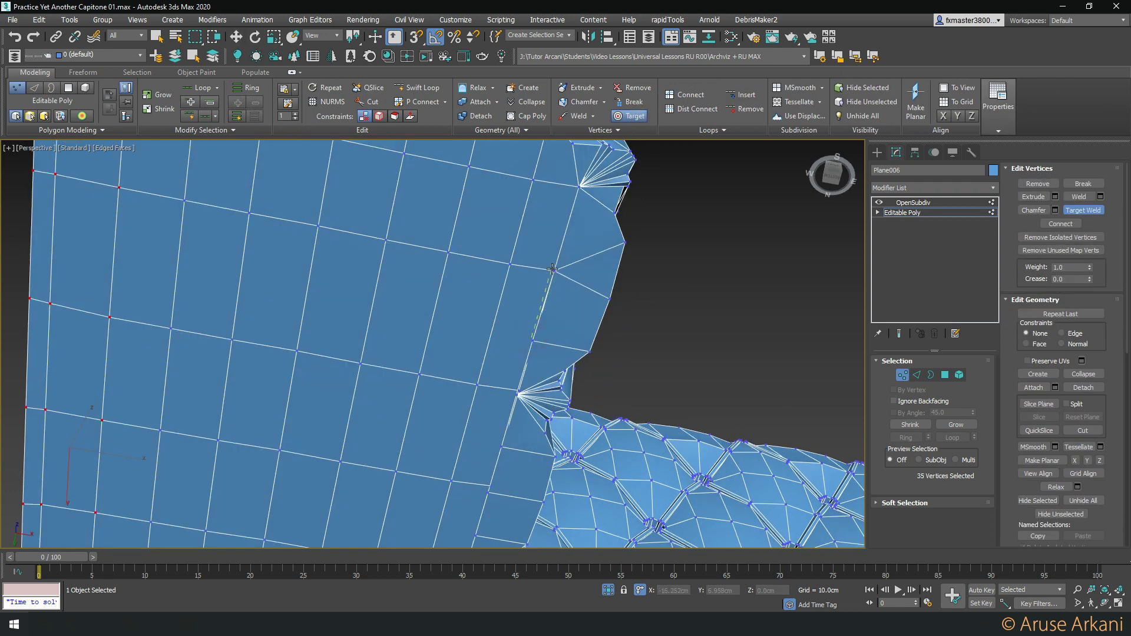
pyautogui.click(518, 393)
pyautogui.keyDown('alt'); pyautogui.moveTo(518, 389); pyautogui.dragTo(466, 326, button='middle'); pyautogui.keyUp('alt')
pyautogui.click(462, 374)
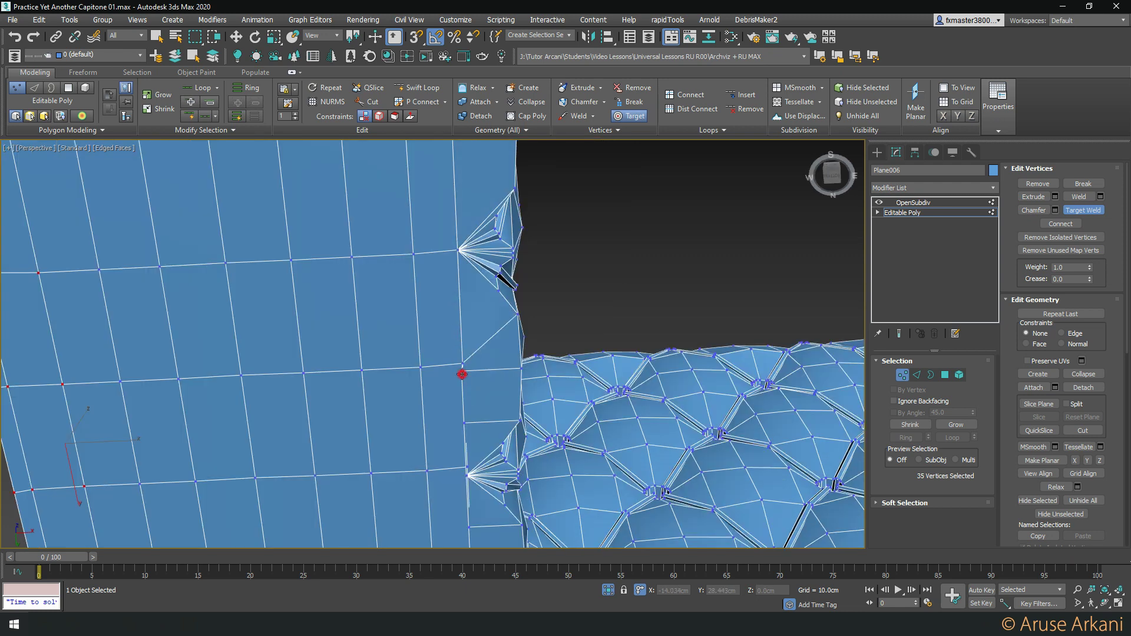
pyautogui.moveTo(463, 481)
pyautogui.keyDown('alt'); pyautogui.mouseDown(button='middle')
pyautogui.moveTo(463, 396)
pyautogui.moveTo(470, 448)
pyautogui.mouseUp(button='middle'); pyautogui.keyUp('alt')
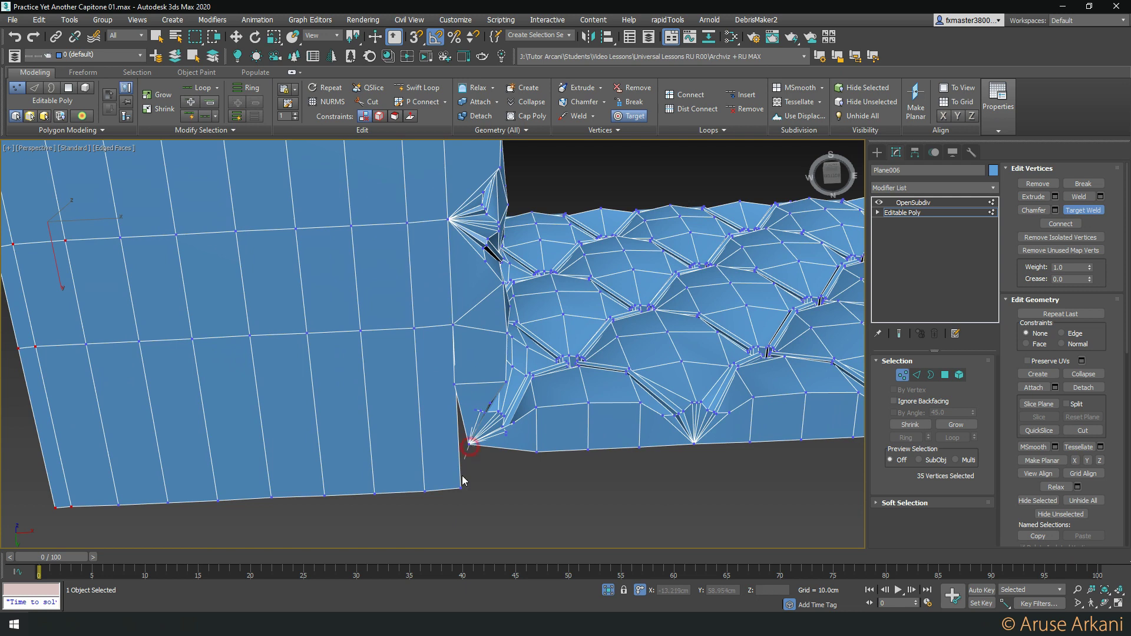
# Select the join's bottom corner vertices and nudge them slightly left
pyautogui.press('w')
pyautogui.click(466, 393)
pyautogui.scroll(5, 467, 396)
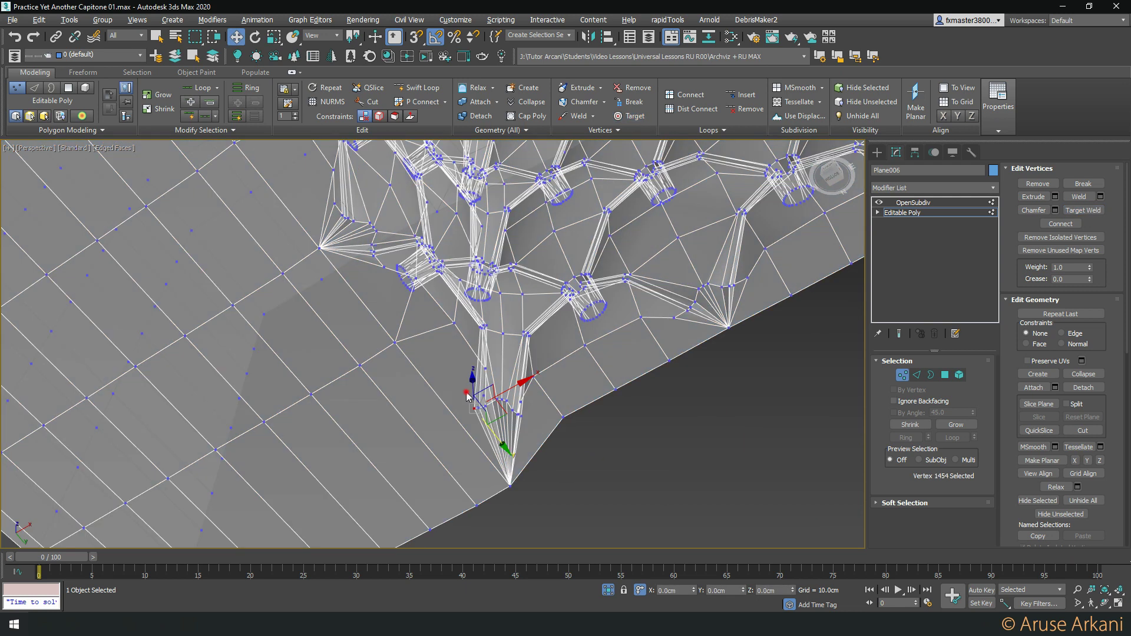
pyautogui.moveTo(463, 390); pyautogui.dragTo(535, 439)
pyautogui.moveTo(534, 439)
pyautogui.keyDown('alt'); pyautogui.mouseDown(button='middle')
pyautogui.moveTo(502, 380)
pyautogui.moveTo(530, 394)
pyautogui.mouseUp(button='middle'); pyautogui.keyUp('alt')
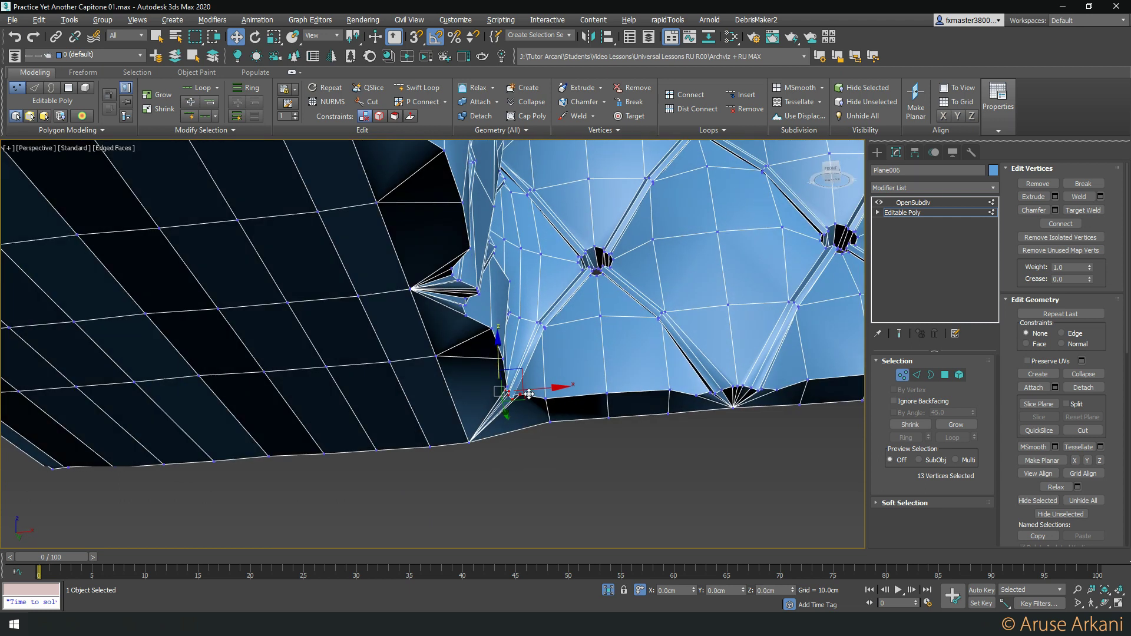
pyautogui.moveTo(529, 394); pyautogui.dragTo(526, 394)
# Toggle the OpenSubdiv preview to check the corner's smoothing while refining the vertex selection
pyautogui.click(919, 203)
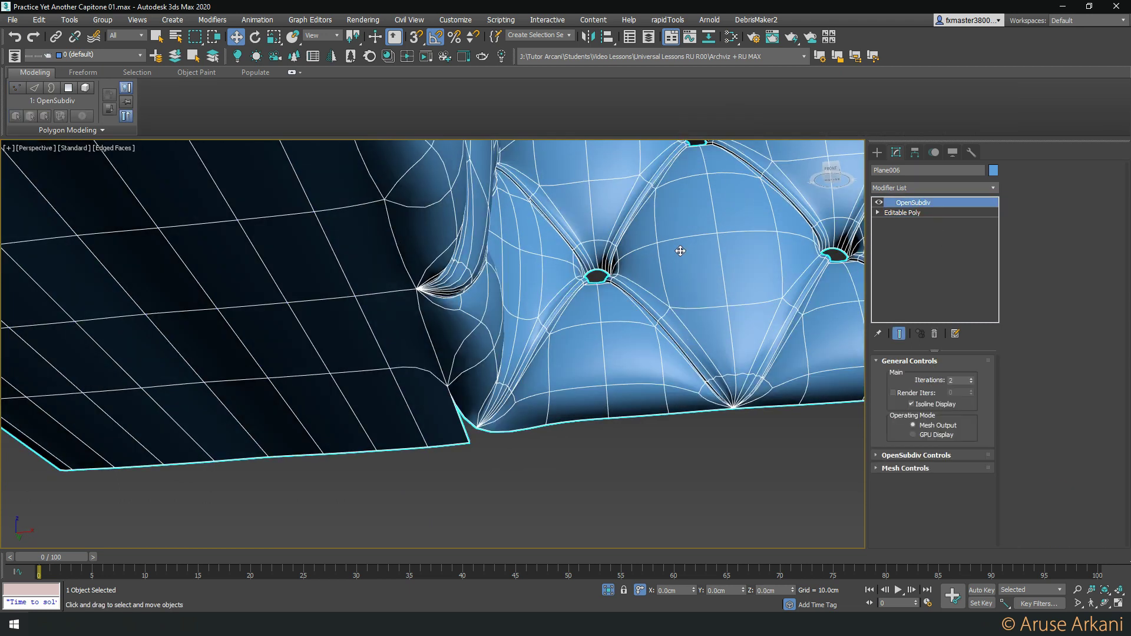
pyautogui.click(900, 213)
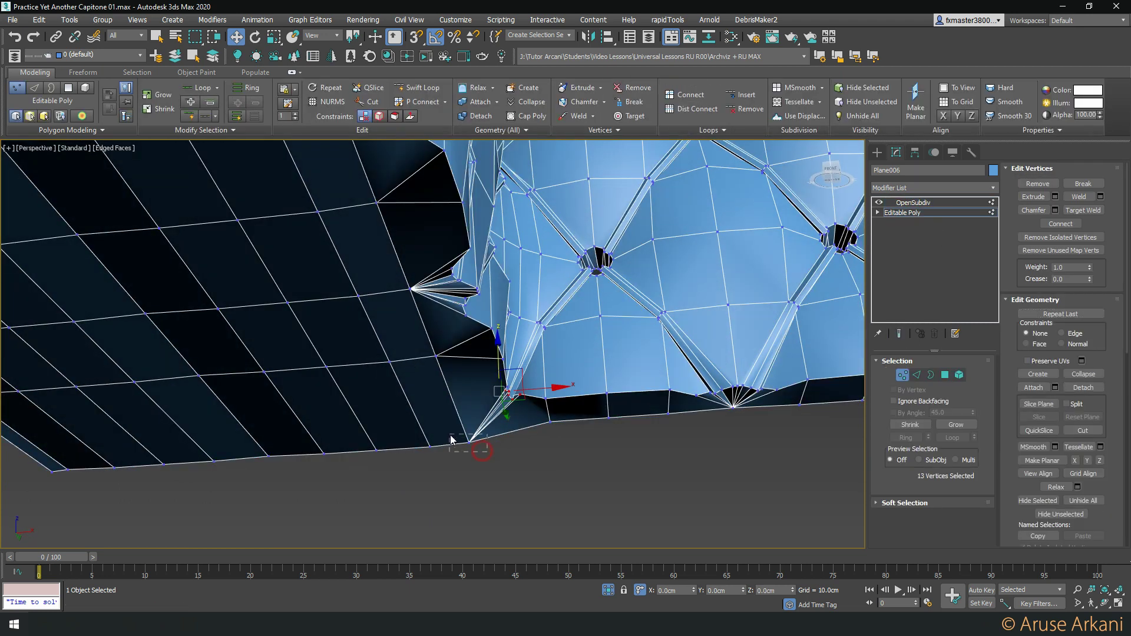
pyautogui.keyDown('ctrl'); pyautogui.click(436, 356); pyautogui.keyUp('ctrl')
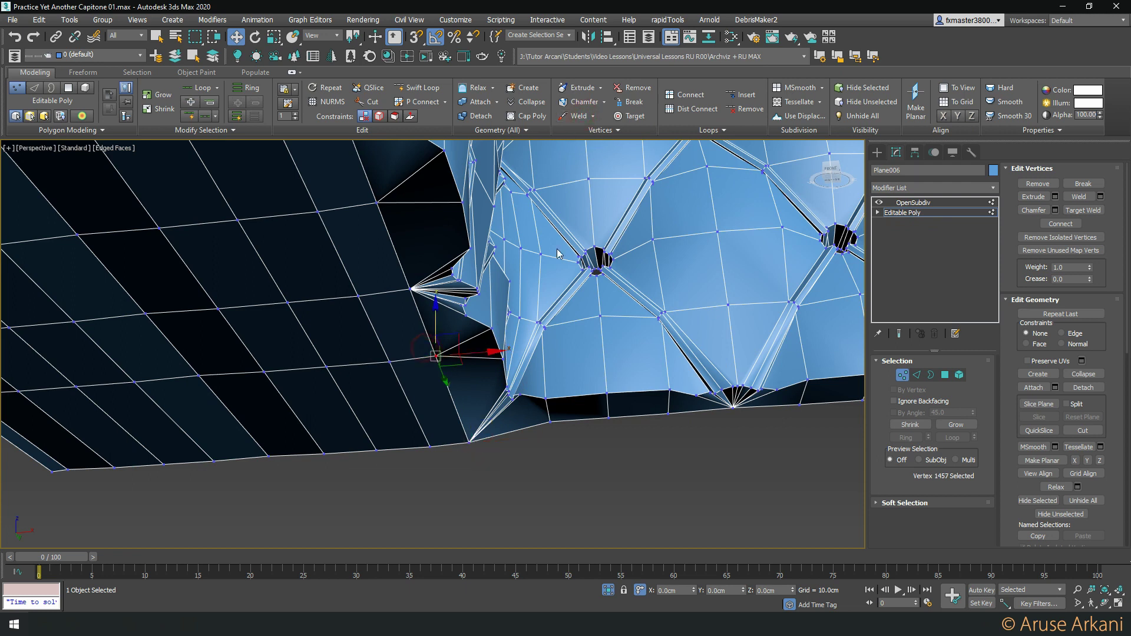
pyautogui.click(901, 213)
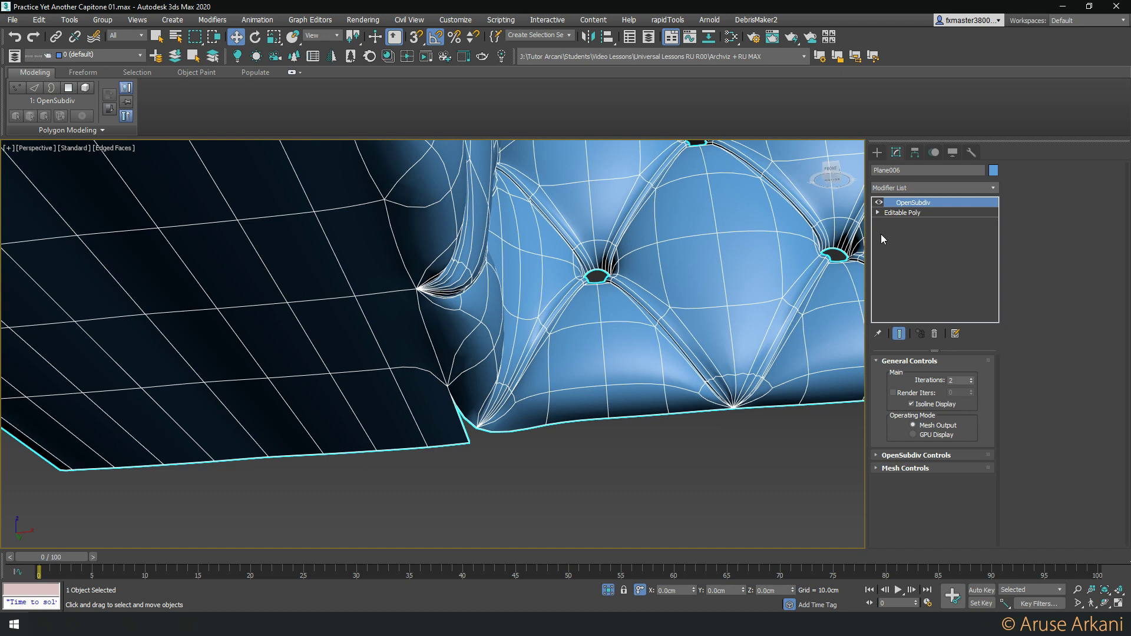
pyautogui.click(901, 213)
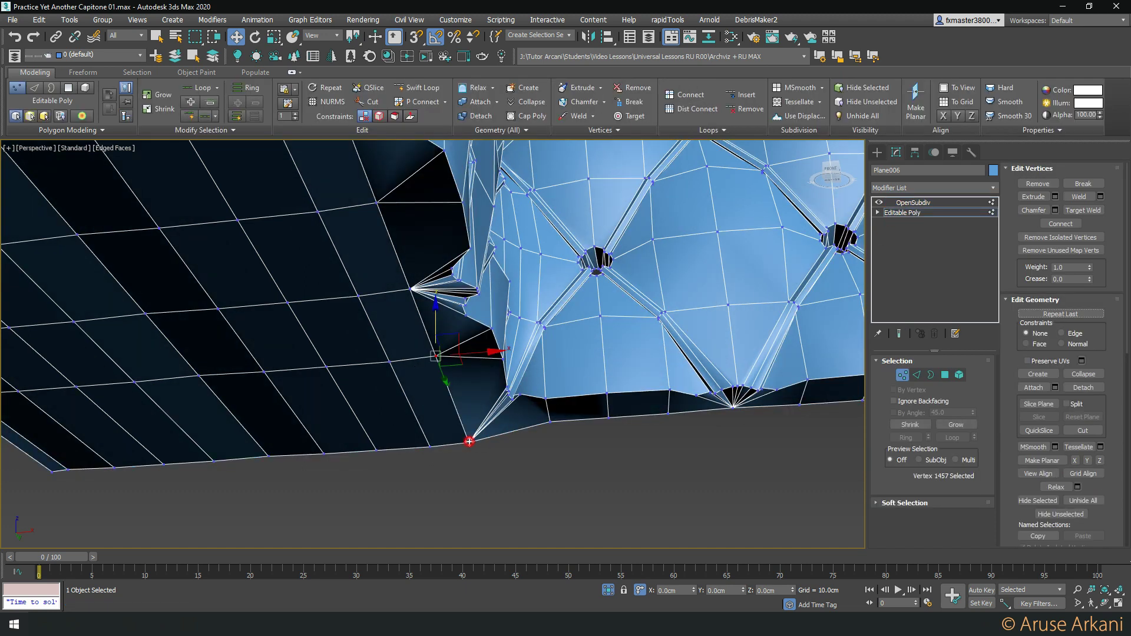
pyautogui.keyDown('alt'); pyautogui.click(469, 442); pyautogui.keyUp('alt')
pyautogui.moveTo(469, 442)
pyautogui.keyDown('alt'); pyautogui.mouseDown(button='middle')
pyautogui.moveTo(411, 423)
pyautogui.moveTo(378, 455)
pyautogui.mouseUp(button='middle'); pyautogui.keyUp('alt')
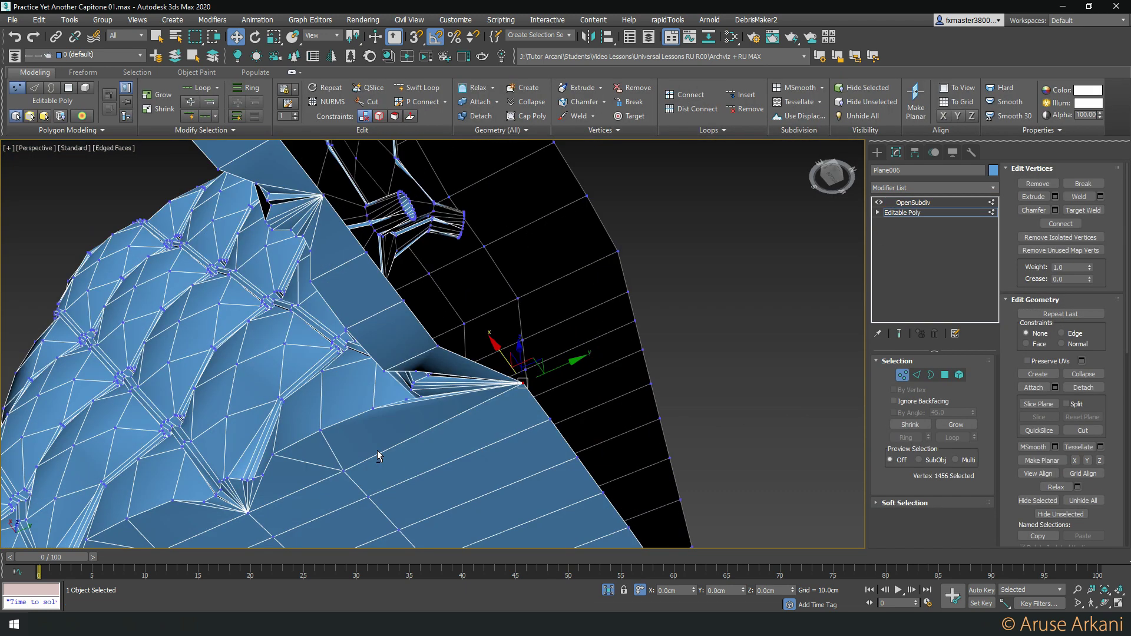
# Weld the open seam vertices with a 1.0cm threshold
pyautogui.press('3')
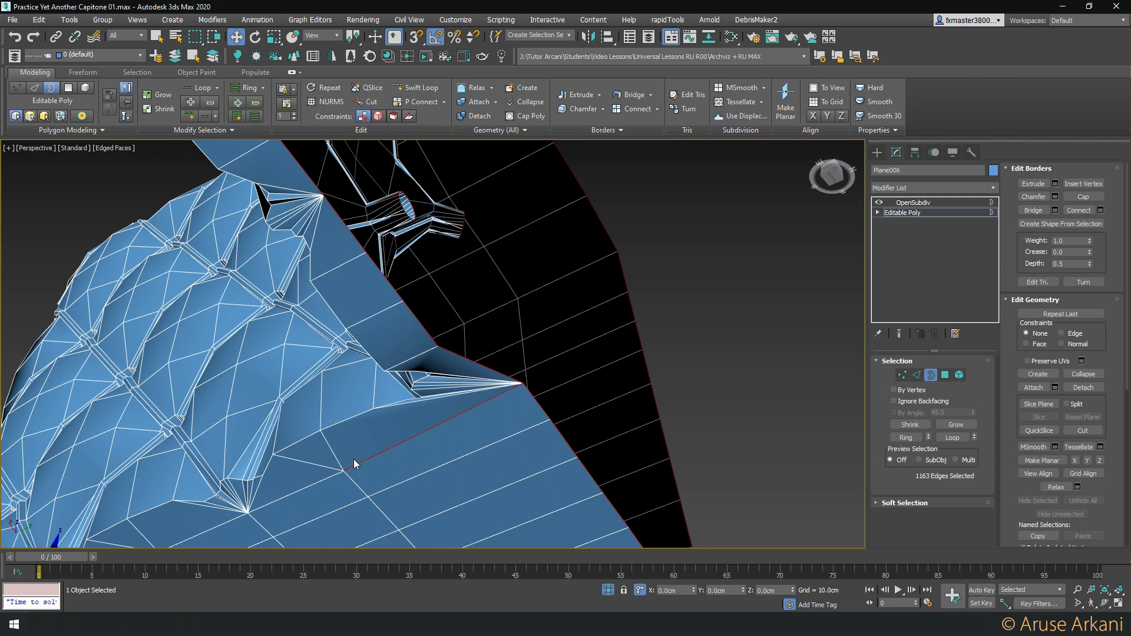
pyautogui.rightClick(356, 466)
pyautogui.click(354, 386)
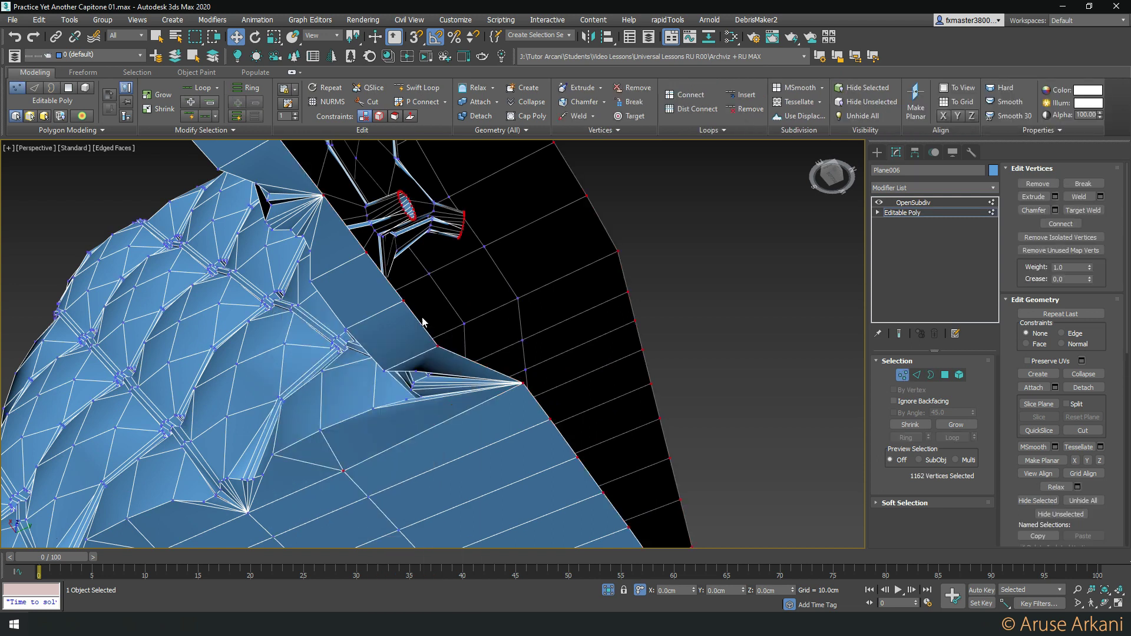
pyautogui.keyDown('shift'); pyautogui.click(569, 115); pyautogui.keyUp('shift')
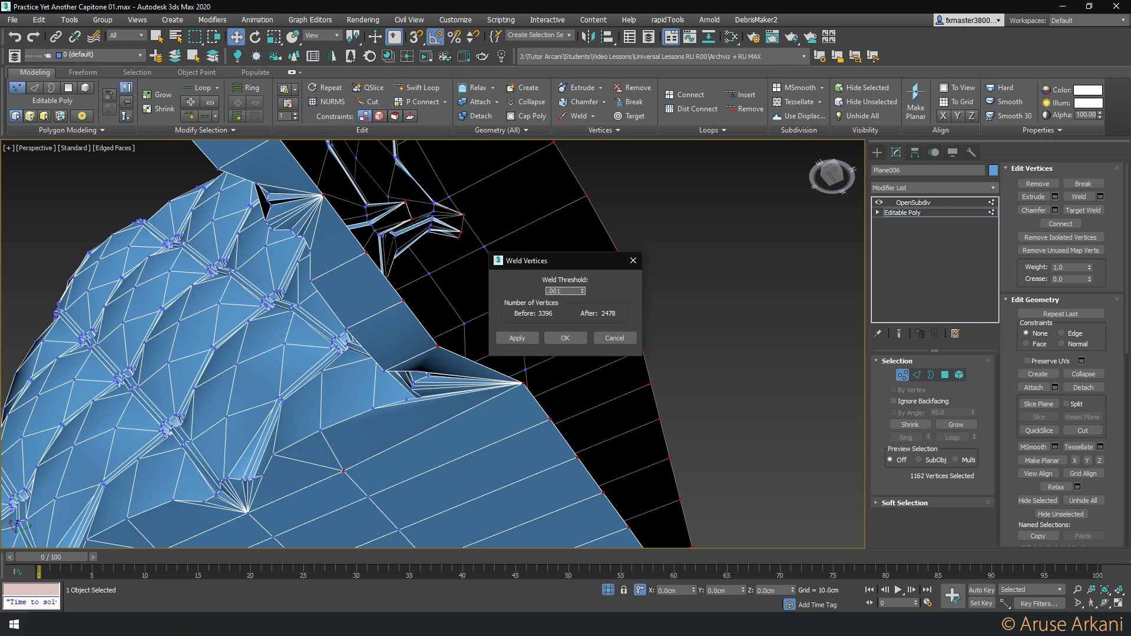
pyautogui.click(565, 338)
pyautogui.click(905, 211)
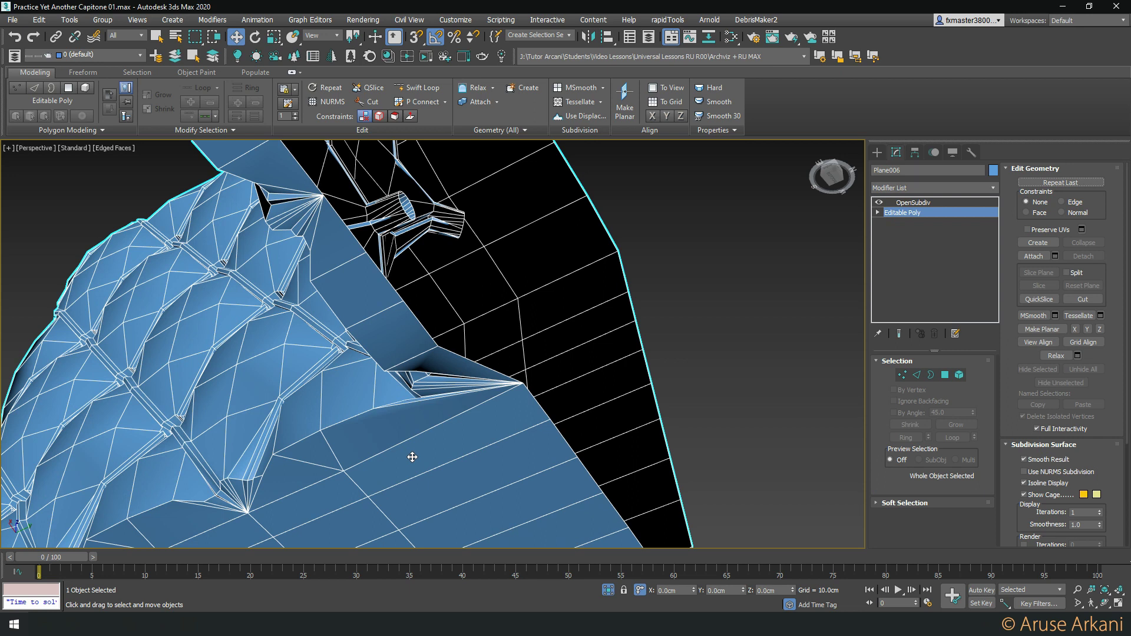
# Delete the stray polygon at the roll join seam
pyautogui.press('4')
pyautogui.click(413, 457)
pyautogui.press('Delete')
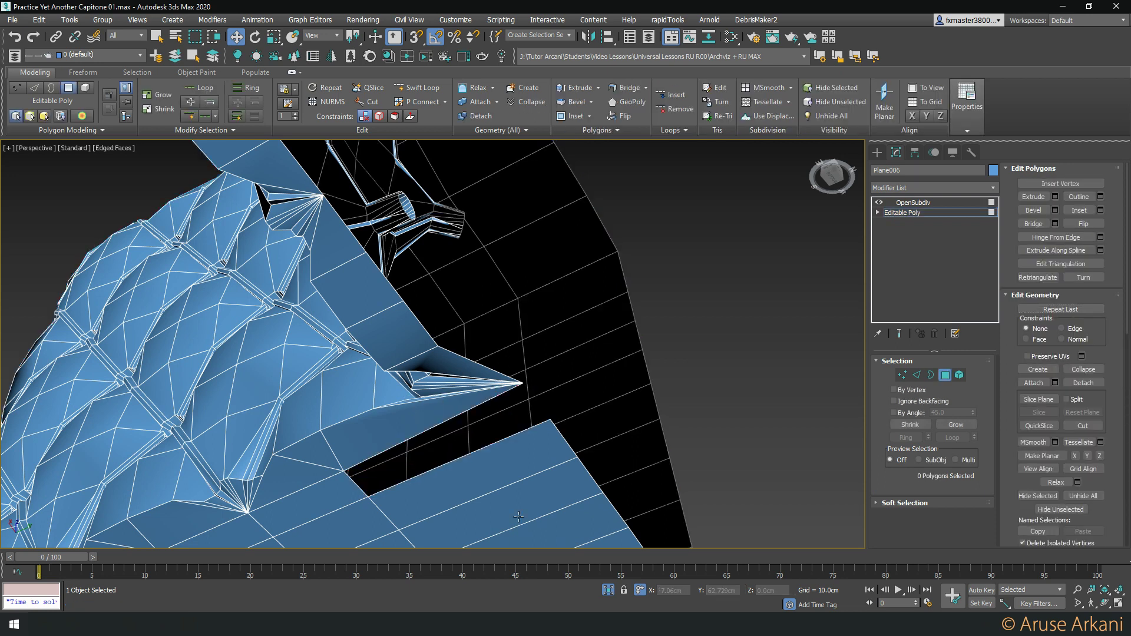
# Bridge the hole's edges to fill the gap and check the OpenSubdiv corner
pyautogui.press('2')
pyautogui.click(407, 407)
pyautogui.moveTo(407, 407)
pyautogui.keyDown('alt'); pyautogui.mouseDown(button='middle')
pyautogui.moveTo(416, 461)
pyautogui.moveTo(483, 448)
pyautogui.mouseUp(button='middle'); pyautogui.keyUp('alt')
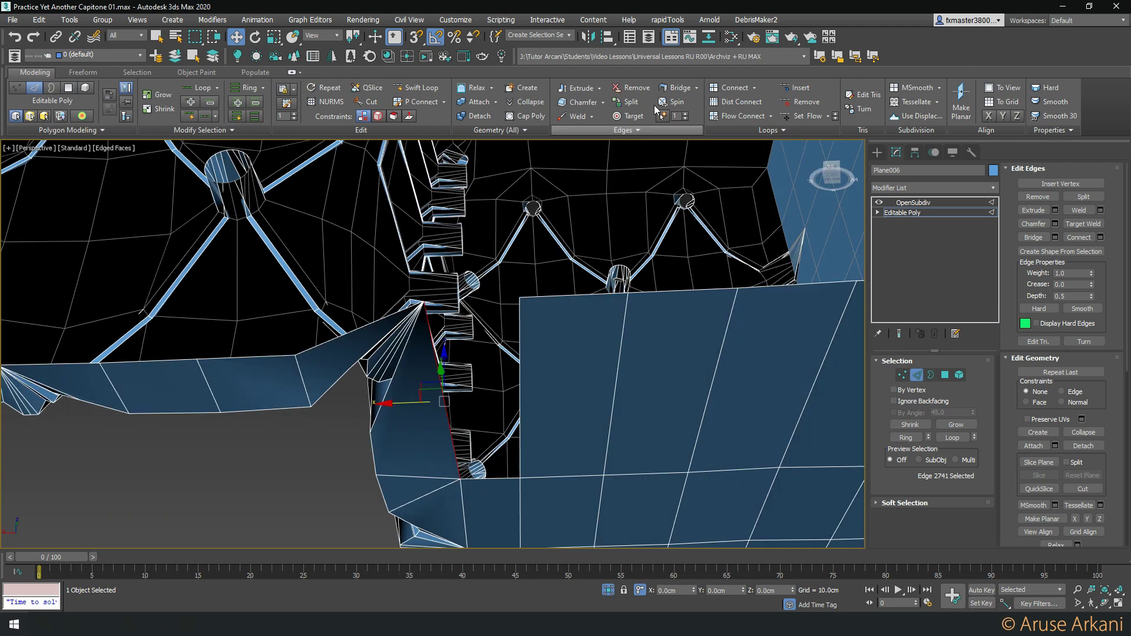
pyautogui.click(678, 88)
pyautogui.click(524, 452)
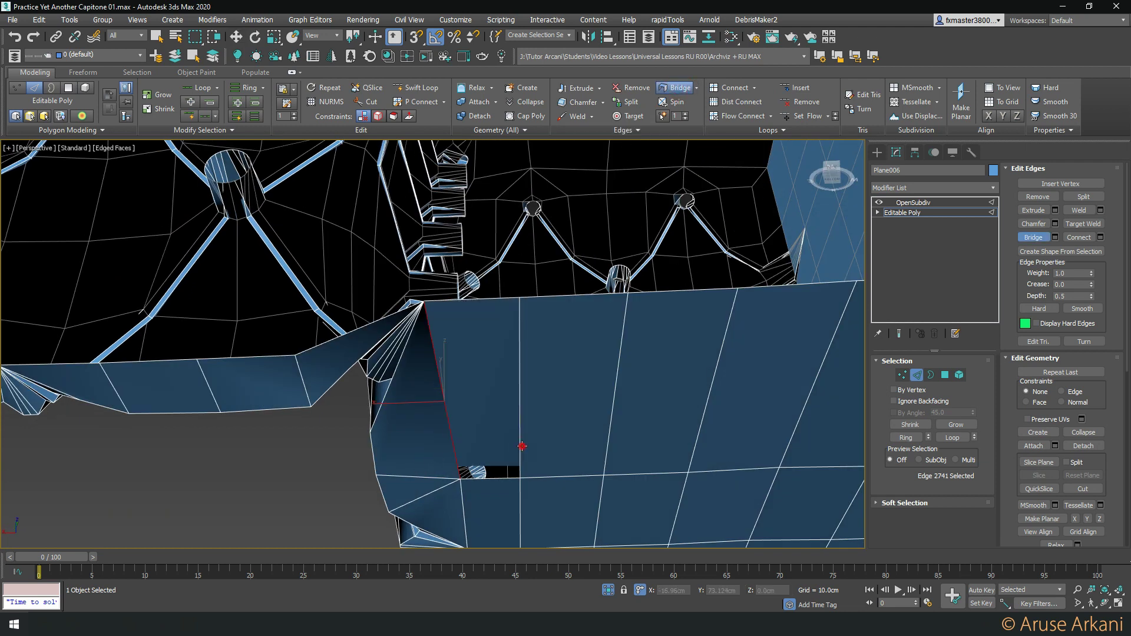
pyautogui.click(914, 202)
pyautogui.press('w')
pyautogui.scroll(-5, 773, 324)
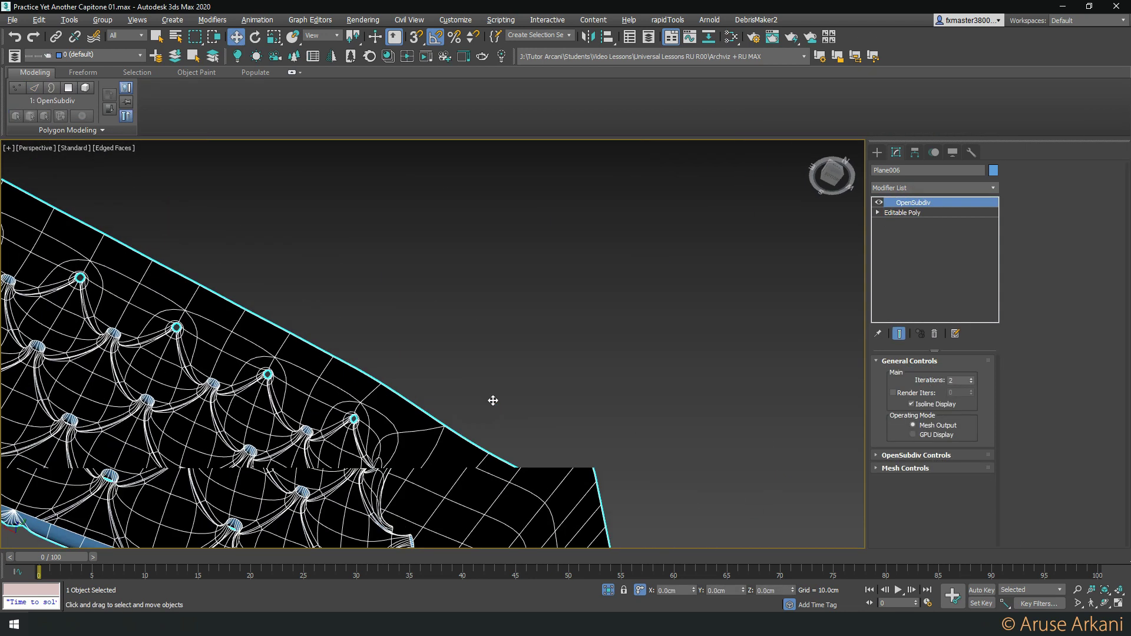
pyautogui.moveTo(492, 399)
pyautogui.keyDown('alt'); pyautogui.mouseDown(button='middle')
pyautogui.moveTo(565, 344)
pyautogui.moveTo(586, 384)
pyautogui.moveTo(480, 462)
pyautogui.moveTo(387, 462)
pyautogui.mouseUp(button='middle'); pyautogui.keyUp('alt')
pyautogui.scroll(2, 585, 383)
pyautogui.scroll(-3, 586, 384)
pyautogui.scroll(-5, 442, 457)
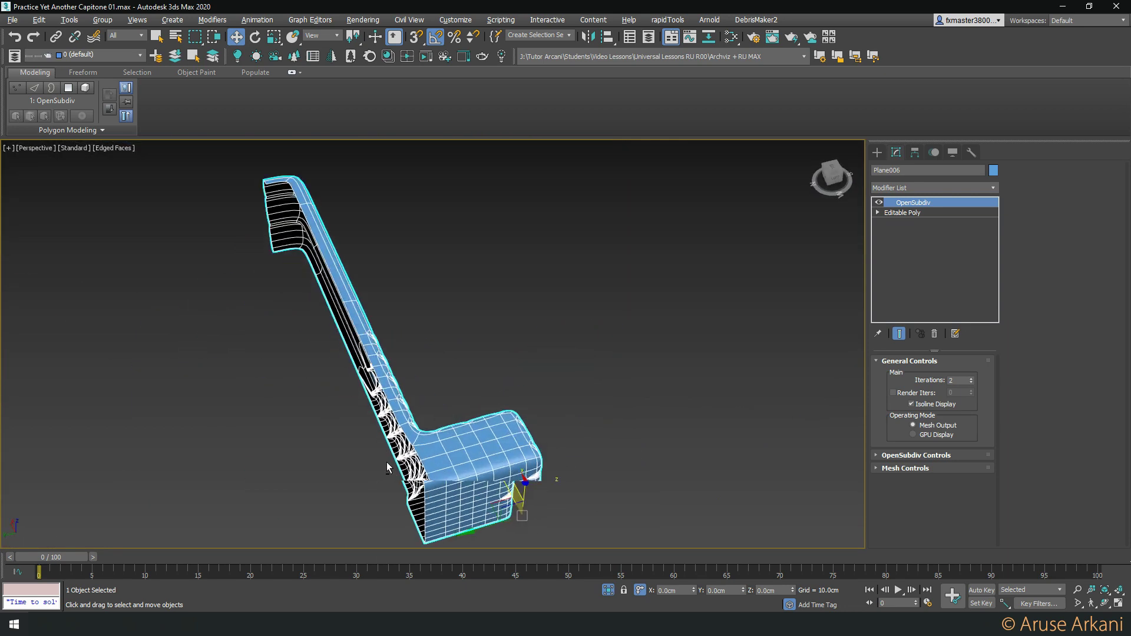
# In Top wireframe, flatten the block's 23 top-edge vertices to zero Y scale
pyautogui.press('t')
pyautogui.press('F3')
pyautogui.press('1')
pyautogui.moveTo(175, 307); pyautogui.dragTo(393, 349)
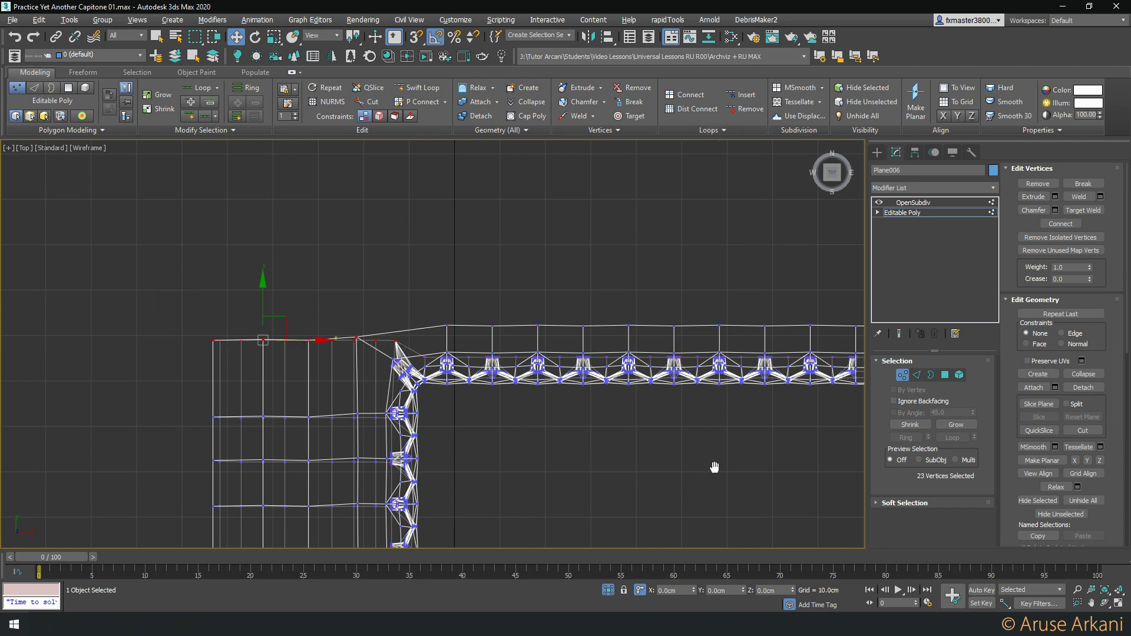
pyautogui.moveTo(714, 467); pyautogui.dragTo(712, 467, button='middle')
pyautogui.press('r')
pyautogui.rightClick(745, 592)
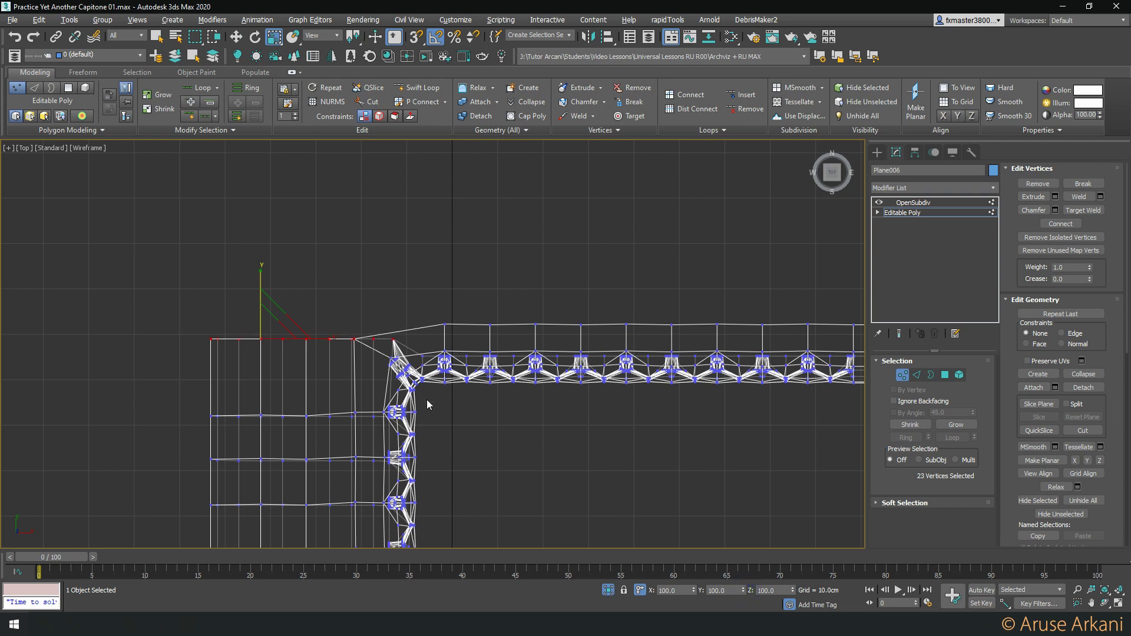
pyautogui.scroll(2, 200, 330)
pyautogui.press('w')
# Snap the flattened vertices onto the neighbouring seam vertex and review in perspective
pyautogui.press('s')
pyautogui.moveTo(286, 342); pyautogui.dragTo(462, 369)
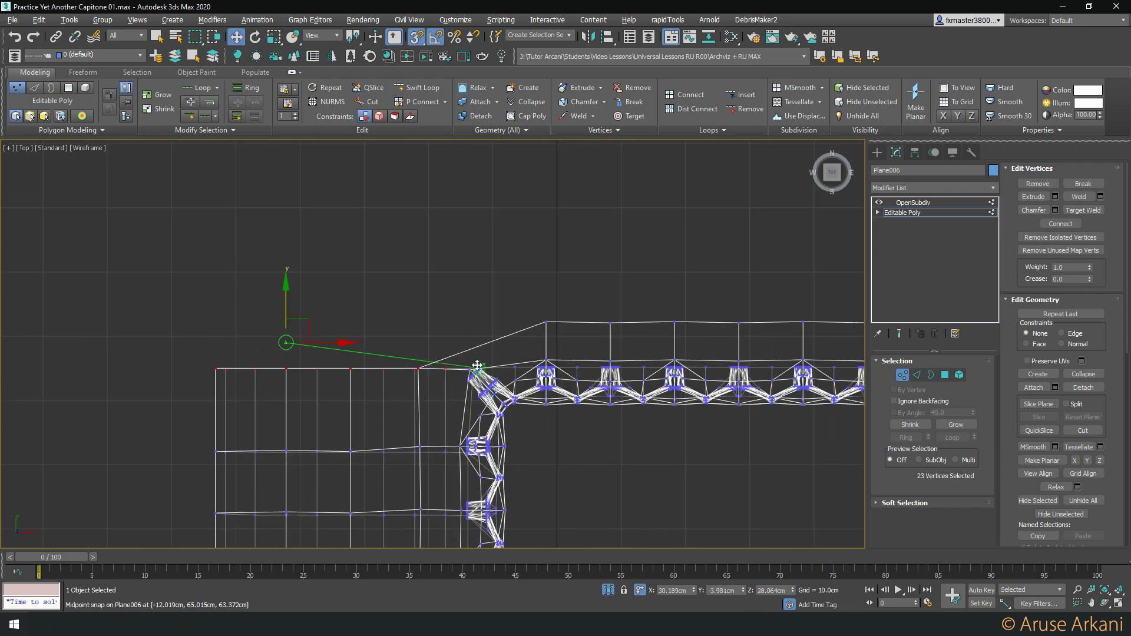
pyautogui.press('s')
pyautogui.press('p')
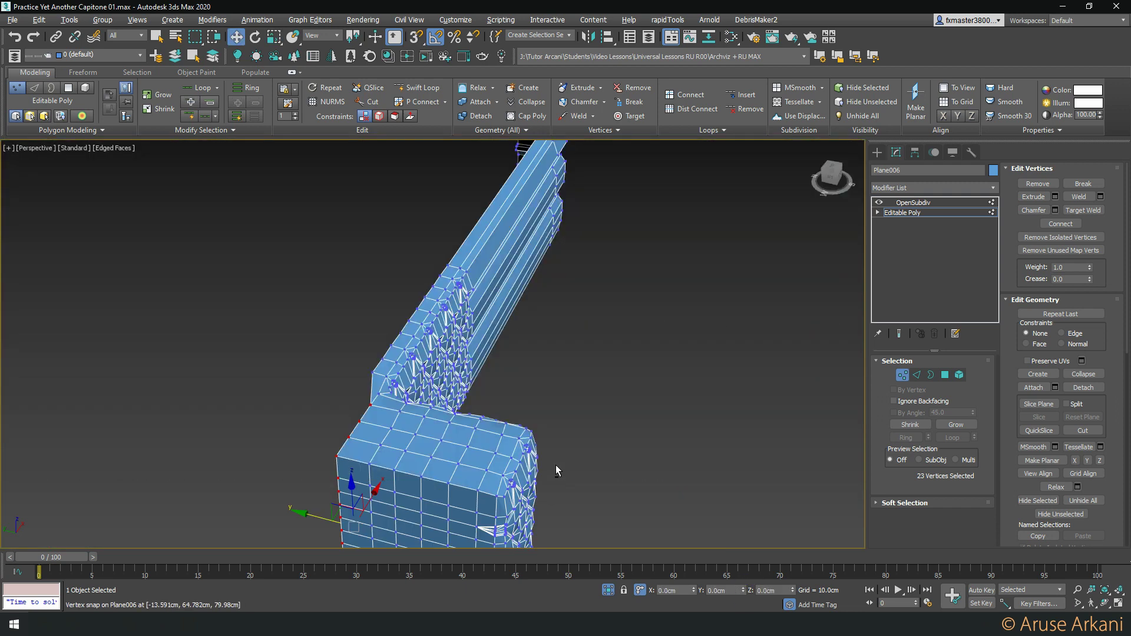
pyautogui.moveTo(556, 465)
pyautogui.keyDown('alt'); pyautogui.mouseDown(button='middle')
pyautogui.moveTo(468, 348)
pyautogui.moveTo(427, 470)
pyautogui.moveTo(396, 467)
pyautogui.moveTo(533, 429)
pyautogui.mouseUp(button='middle'); pyautogui.keyUp('alt')
pyautogui.scroll(5, 426, 470)
pyautogui.scroll(5, 396, 468)
pyautogui.scroll(-5, 387, 446)
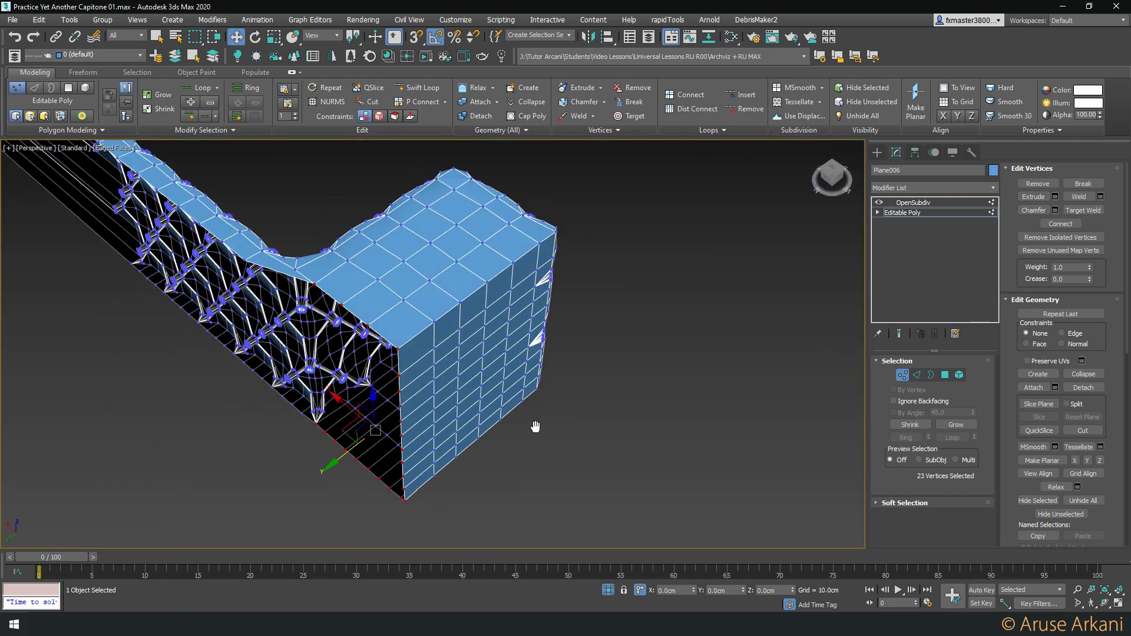
# Select an edge loop on the corner block and trim it while inspecting the block's end
pyautogui.press('2')
pyautogui.click(382, 333)
pyautogui.doubleClick(383, 337)
pyautogui.keyDown('alt'); pyautogui.moveTo(384, 336); pyautogui.dragTo(294, 483, button='middle'); pyautogui.keyUp('alt')
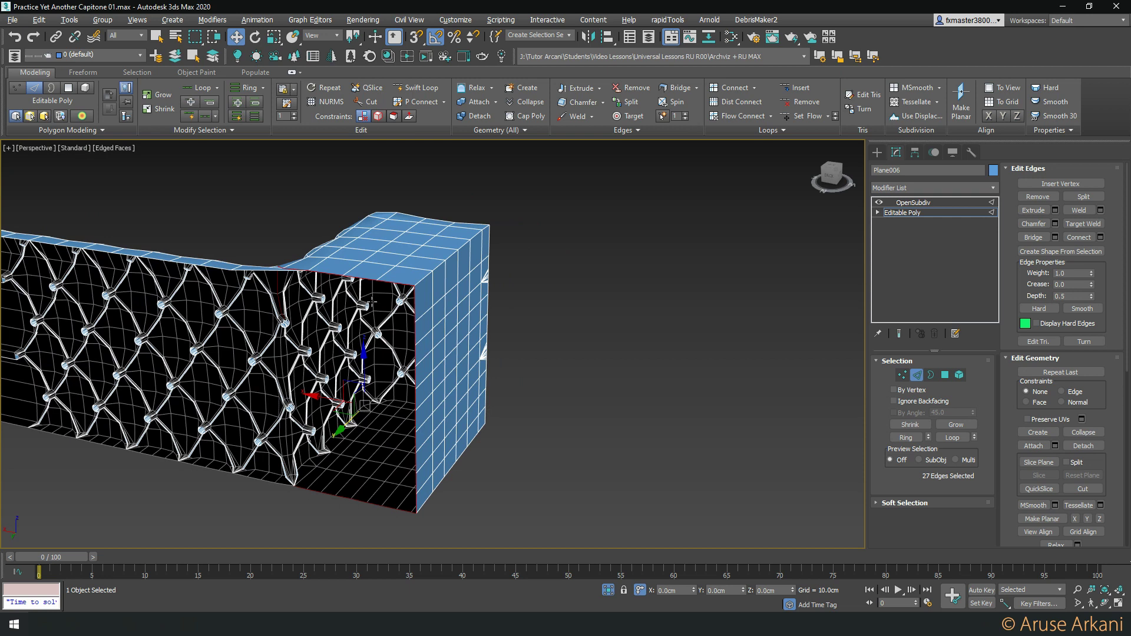
pyautogui.keyDown('alt'); pyautogui.moveTo(372, 302); pyautogui.dragTo(504, 420, button='middle'); pyautogui.keyUp('alt')
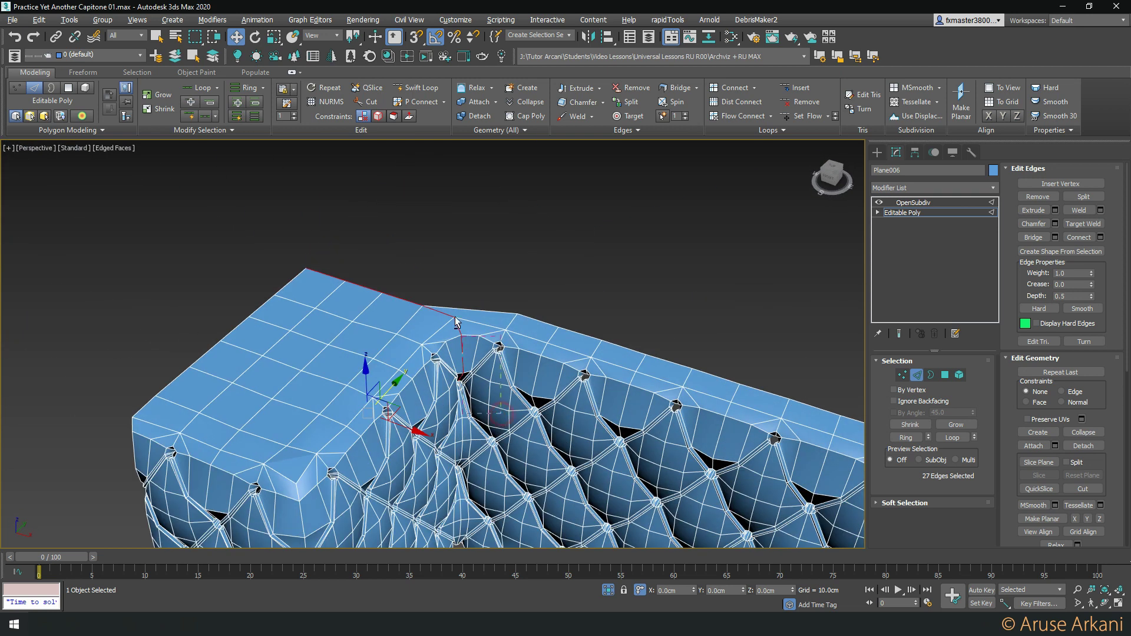
pyautogui.keyDown('alt'); pyautogui.moveTo(500, 412); pyautogui.dragTo(446, 298); pyautogui.keyUp('alt')
pyautogui.moveTo(446, 298)
pyautogui.keyDown('alt'); pyautogui.mouseDown(button='middle')
pyautogui.moveTo(364, 485)
pyautogui.moveTo(367, 286)
pyautogui.mouseUp(button='middle'); pyautogui.keyUp('alt')
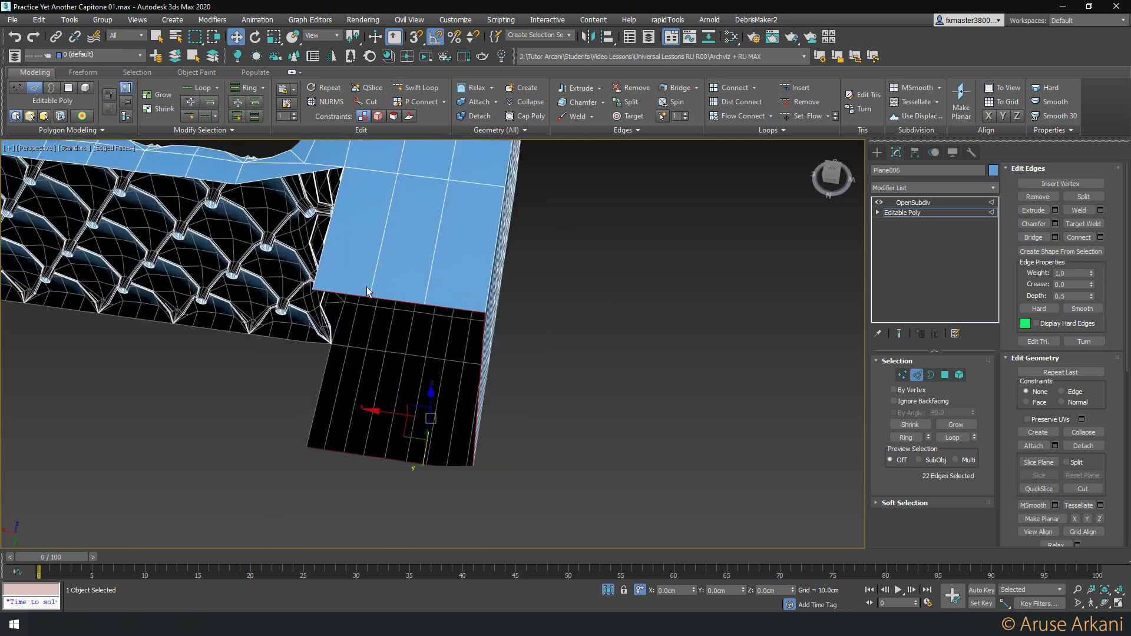
pyautogui.scroll(2, 366, 286)
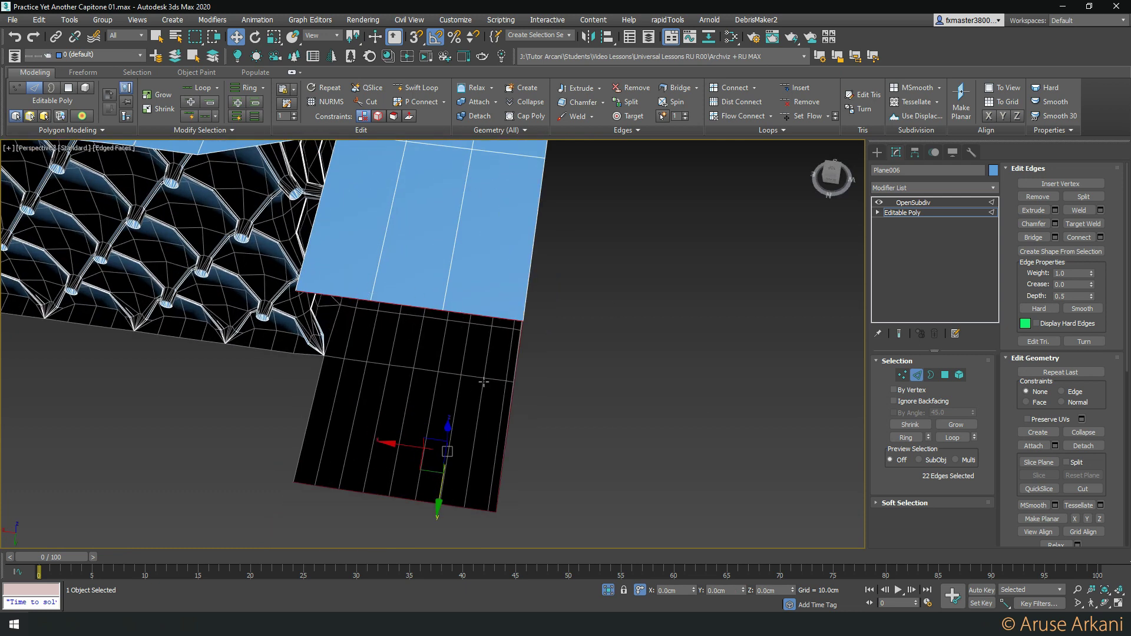
pyautogui.moveTo(483, 381)
pyautogui.keyDown('alt'); pyautogui.mouseDown(button='middle')
pyautogui.moveTo(434, 252)
pyautogui.moveTo(457, 245)
pyautogui.moveTo(574, 325)
pyautogui.mouseUp(button='middle'); pyautogui.keyUp('alt')
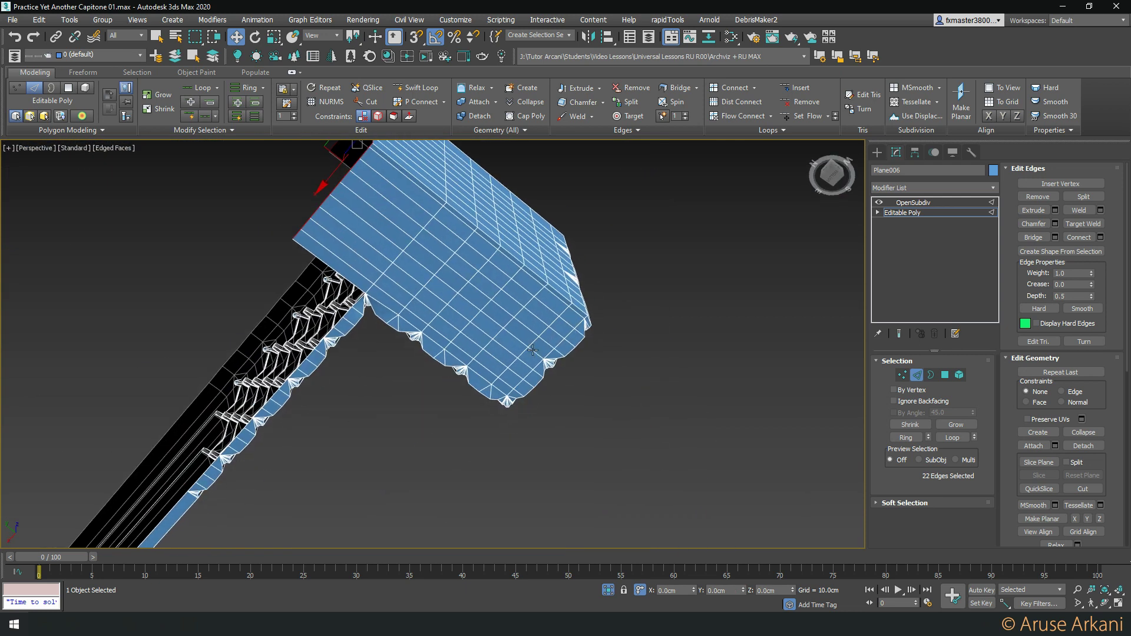
pyautogui.scroll(3, 533, 350)
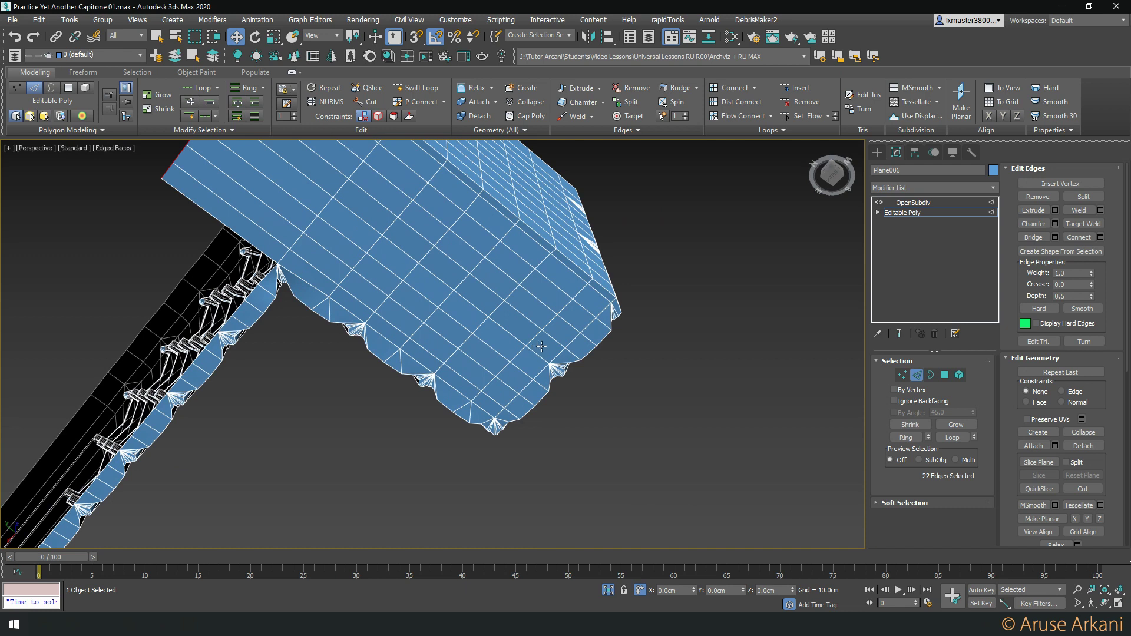
pyautogui.moveTo(267, 185); pyautogui.dragTo(353, 290, button='middle')
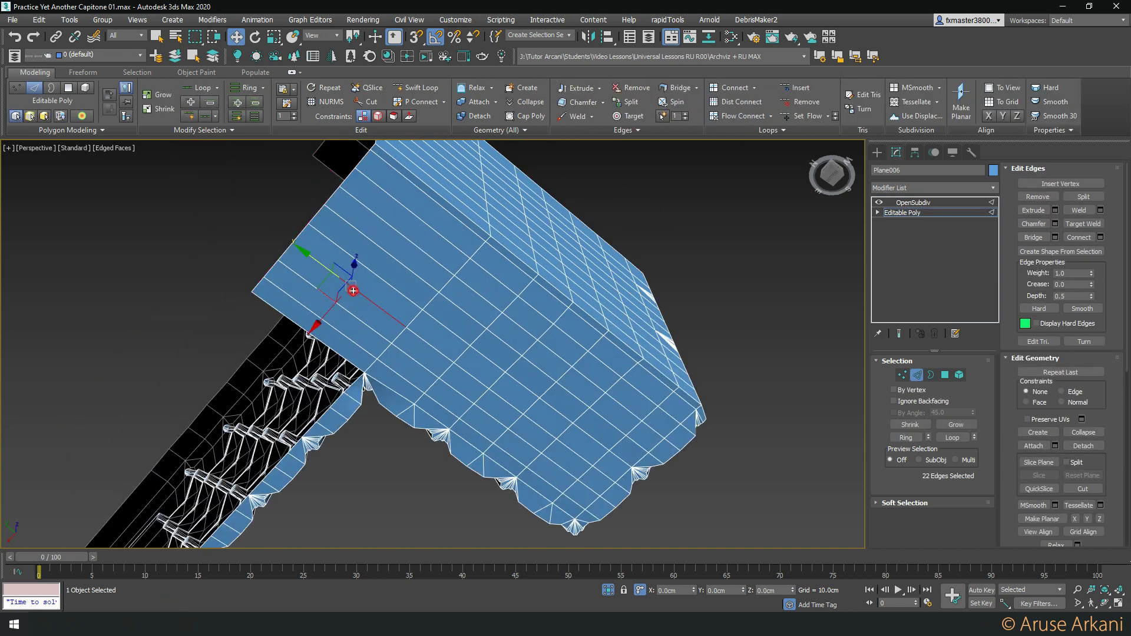
# Select edge loops across the block and collapse the first corner edges
pyautogui.doubleClick(423, 254)
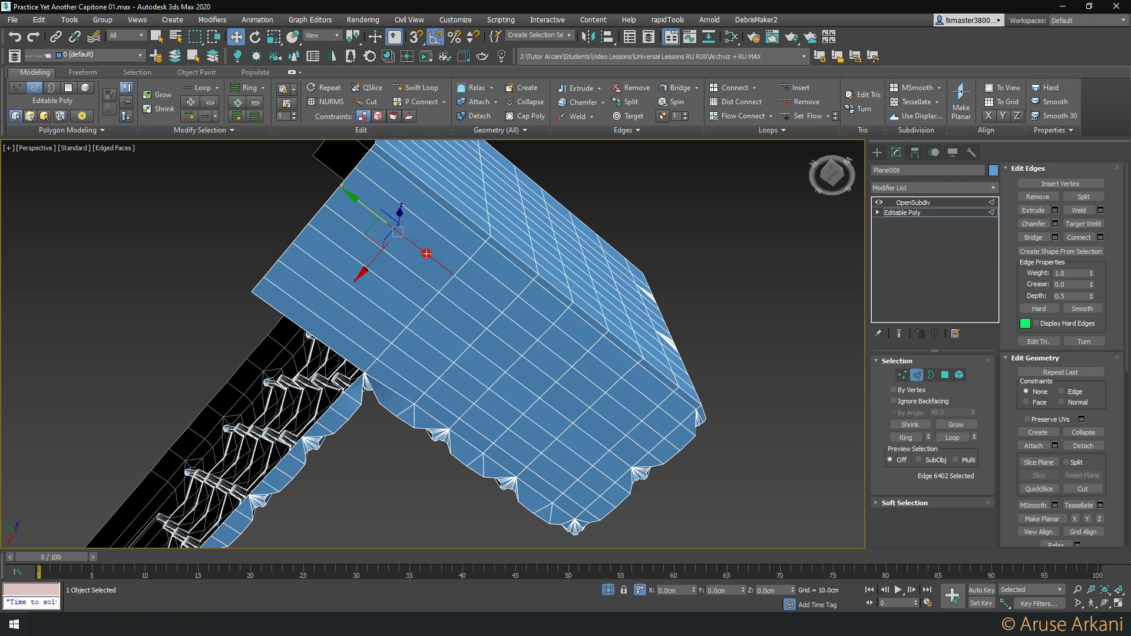
pyautogui.keyDown('ctrl'); pyautogui.doubleClick(376, 306); pyautogui.keyUp('ctrl')
pyautogui.keyDown('ctrl'); pyautogui.doubleClick(355, 318); pyautogui.keyUp('ctrl')
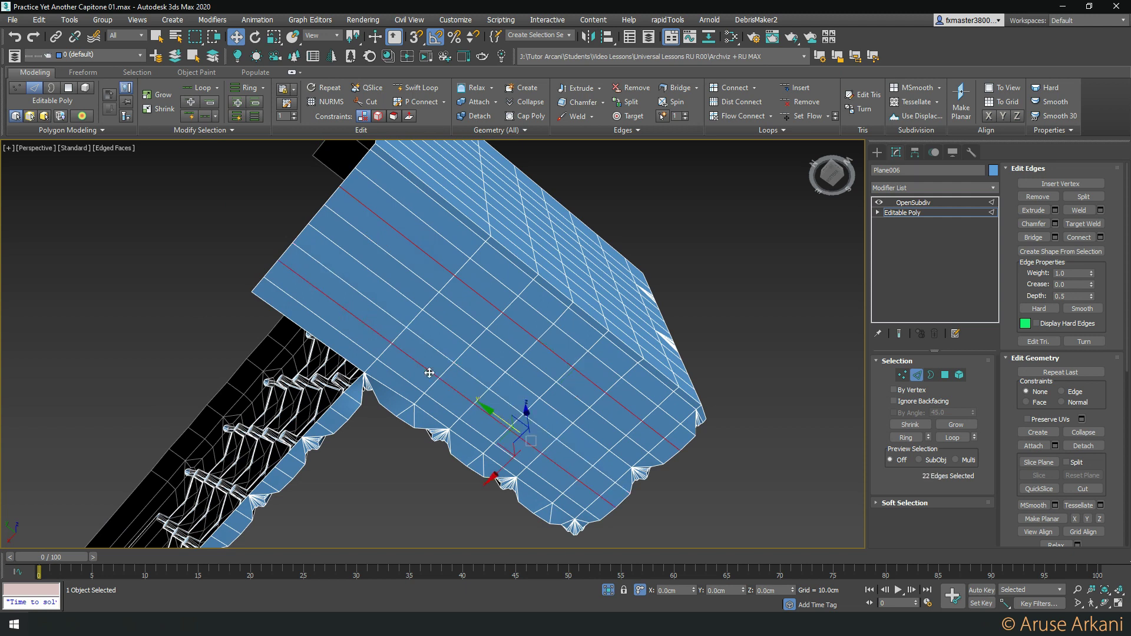
pyautogui.scroll(3, 597, 476)
pyautogui.click(588, 406)
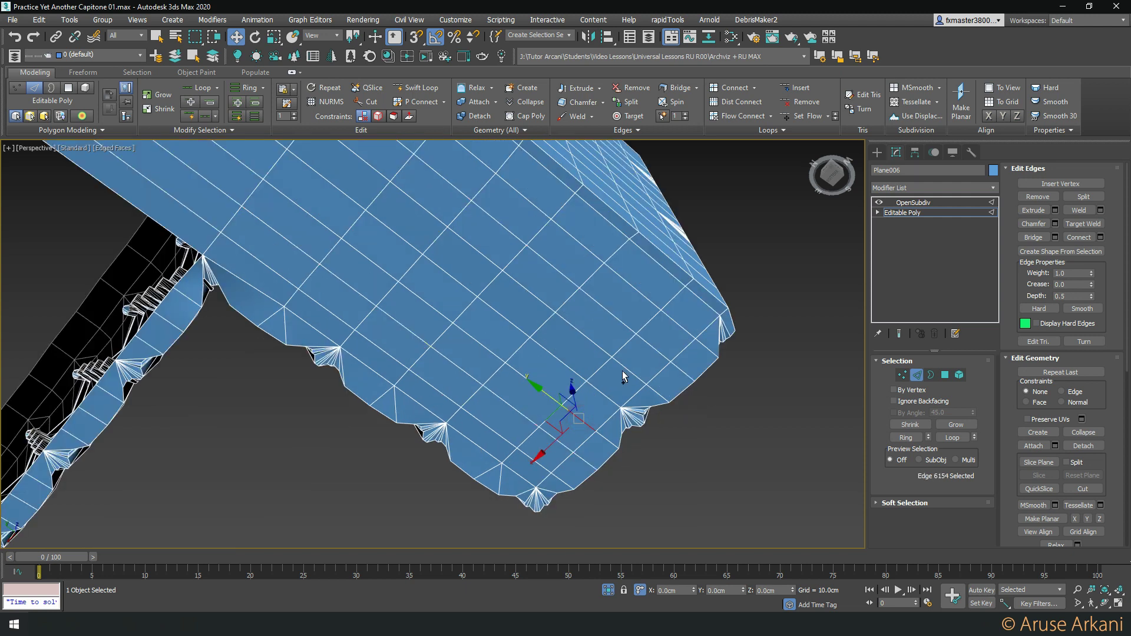
pyautogui.click(639, 324)
pyautogui.click(530, 102)
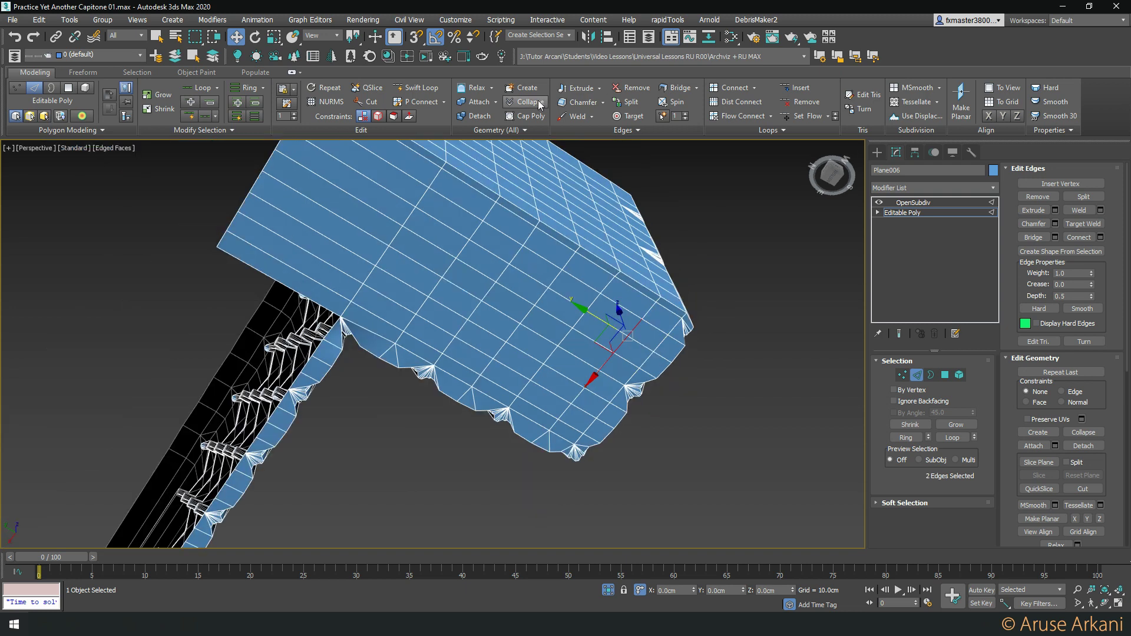
# Collapse the remaining stray edges near the block's corner and review the cleaned mesh
pyautogui.click(581, 312)
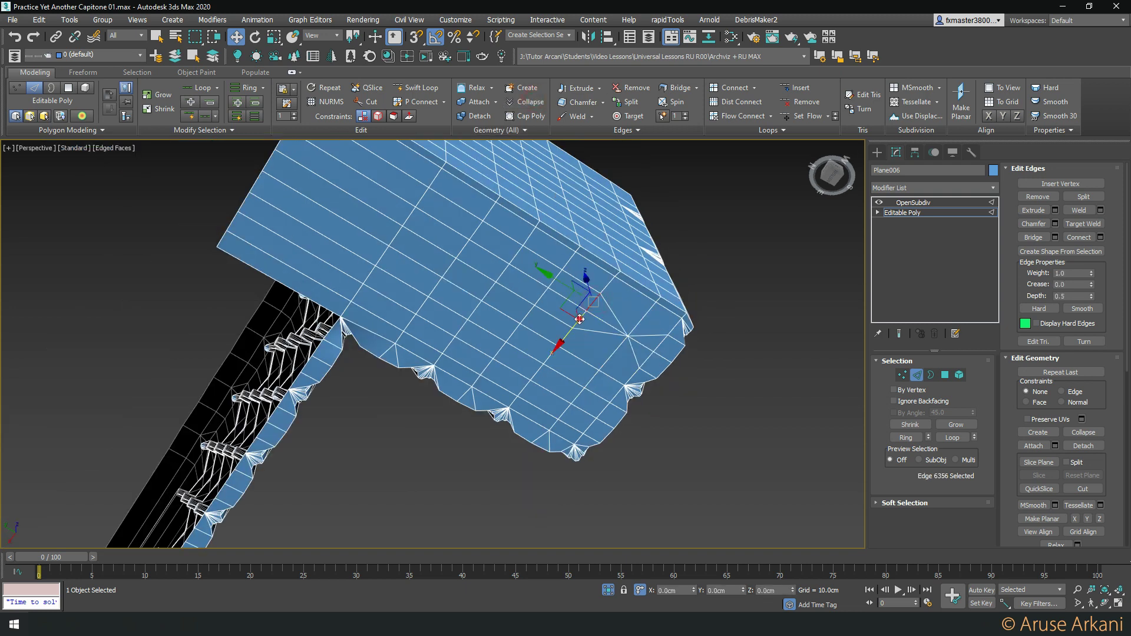
pyautogui.click(401, 200)
pyautogui.click(530, 102)
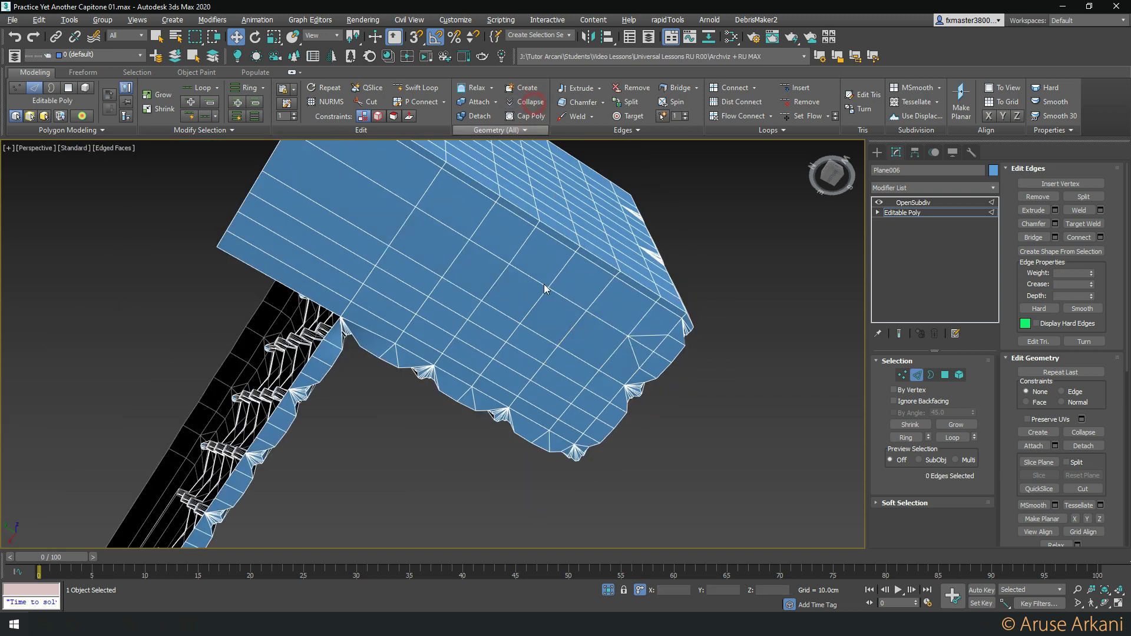
pyautogui.click(576, 396)
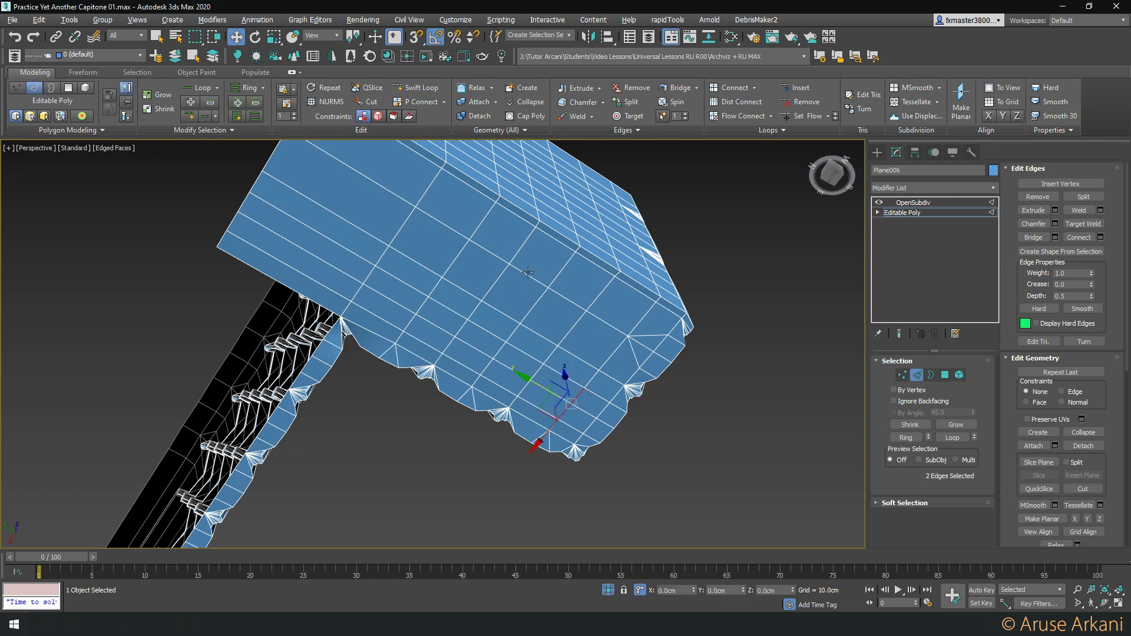
pyautogui.click(531, 102)
pyautogui.keyDown('alt'); pyautogui.moveTo(402, 231); pyautogui.dragTo(411, 312, button='middle'); pyautogui.keyUp('alt')
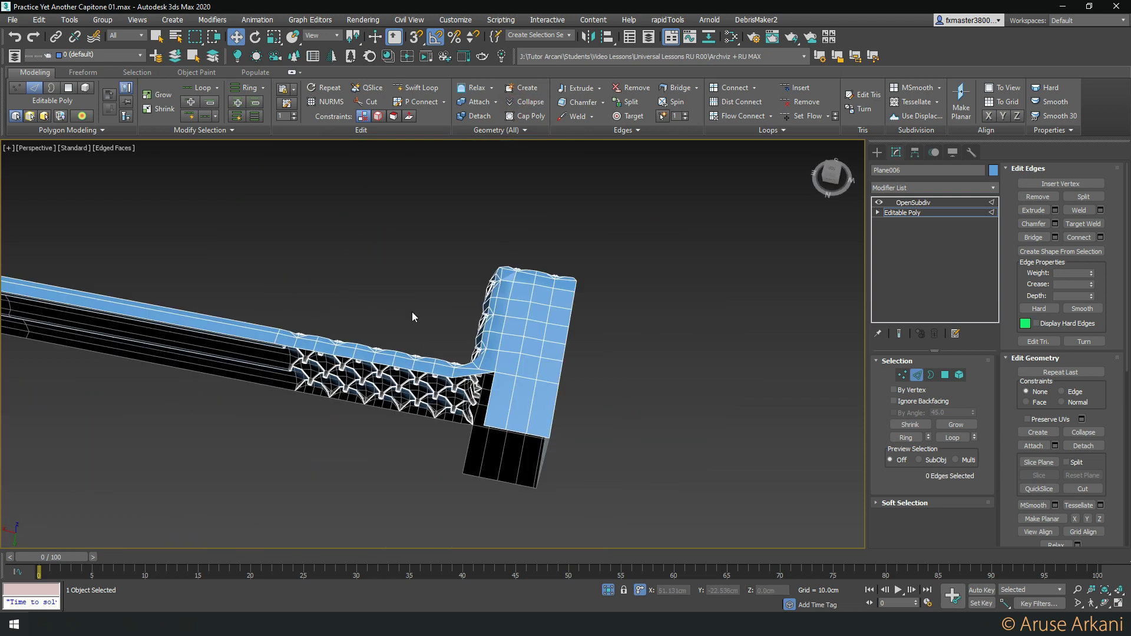
# Select the roll-join edge and snap-move it toward the lower right
pyautogui.scroll(2, 523, 396)
pyautogui.moveTo(524, 396); pyautogui.dragTo(536, 331, button='middle')
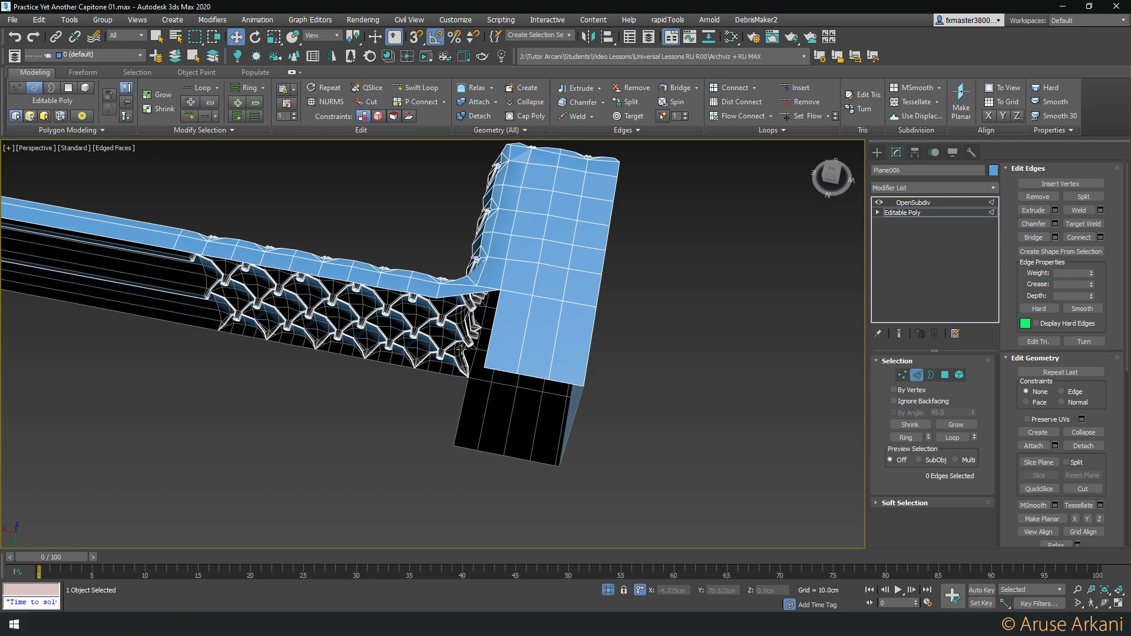
pyautogui.keyDown('alt'); pyautogui.moveTo(466, 443); pyautogui.dragTo(501, 368, button='middle'); pyautogui.keyUp('alt')
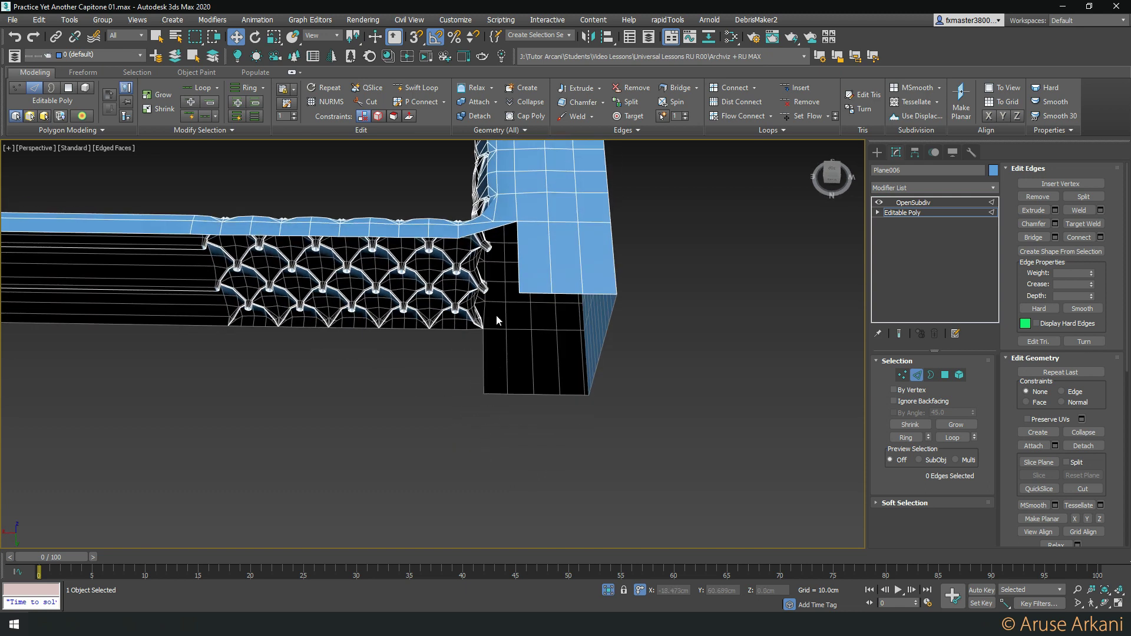
pyautogui.scroll(2, 496, 317)
pyautogui.scroll(2, 497, 312)
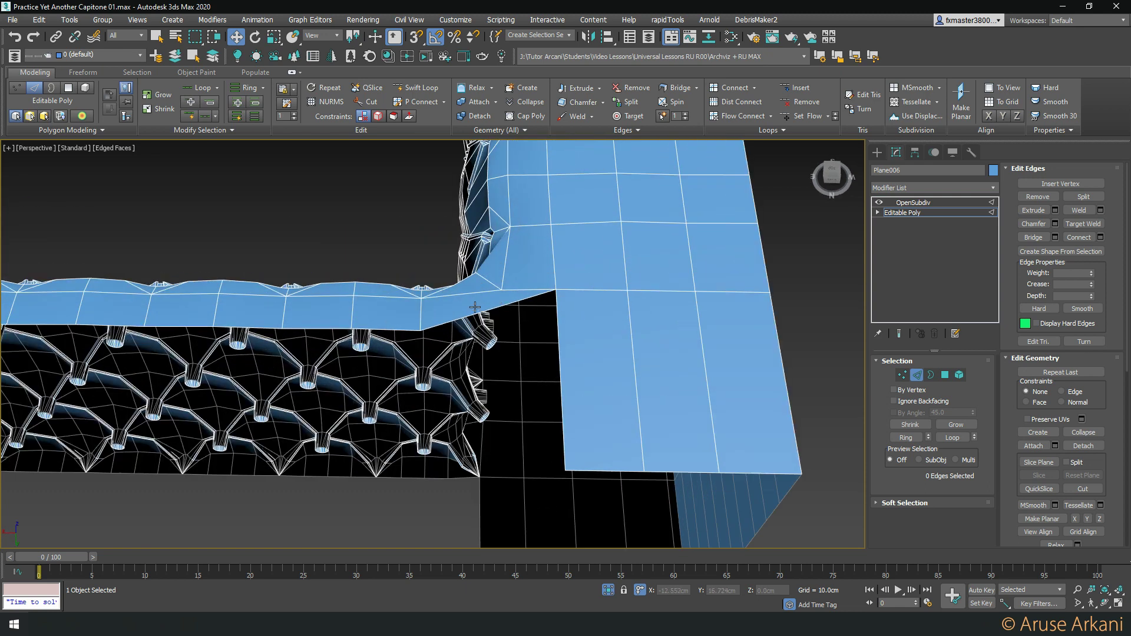
pyautogui.press('4')
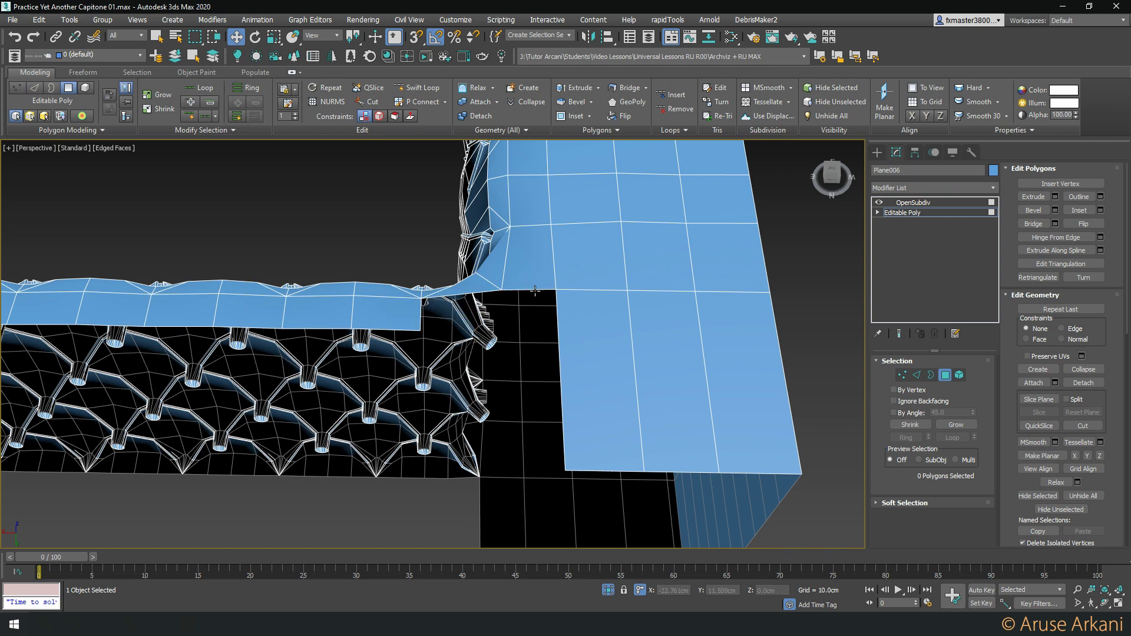
pyautogui.press('2')
pyautogui.click(534, 290)
pyautogui.moveTo(534, 289)
pyautogui.keyDown('alt'); pyautogui.mouseDown(button='middle')
pyautogui.moveTo(530, 355)
pyautogui.moveTo(540, 329)
pyautogui.mouseUp(button='middle'); pyautogui.keyUp('alt')
pyautogui.press('s')
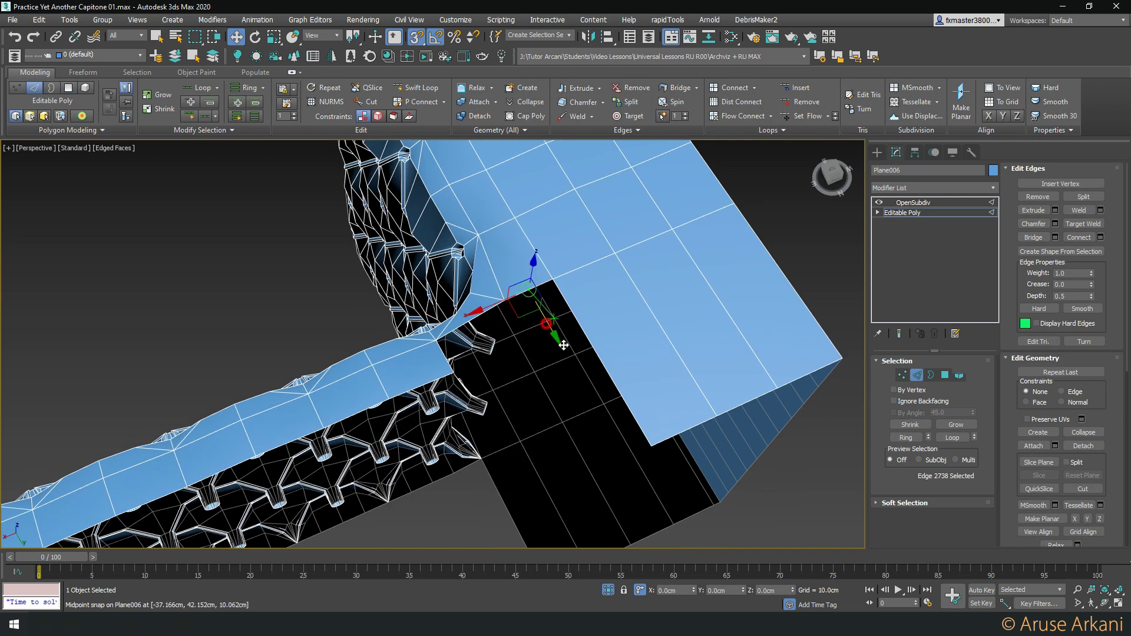
pyautogui.moveTo(564, 346); pyautogui.dragTo(657, 475)
# Select the corner-gap edge and adjust it with scale and move, toggling snaps
pyautogui.press('1')
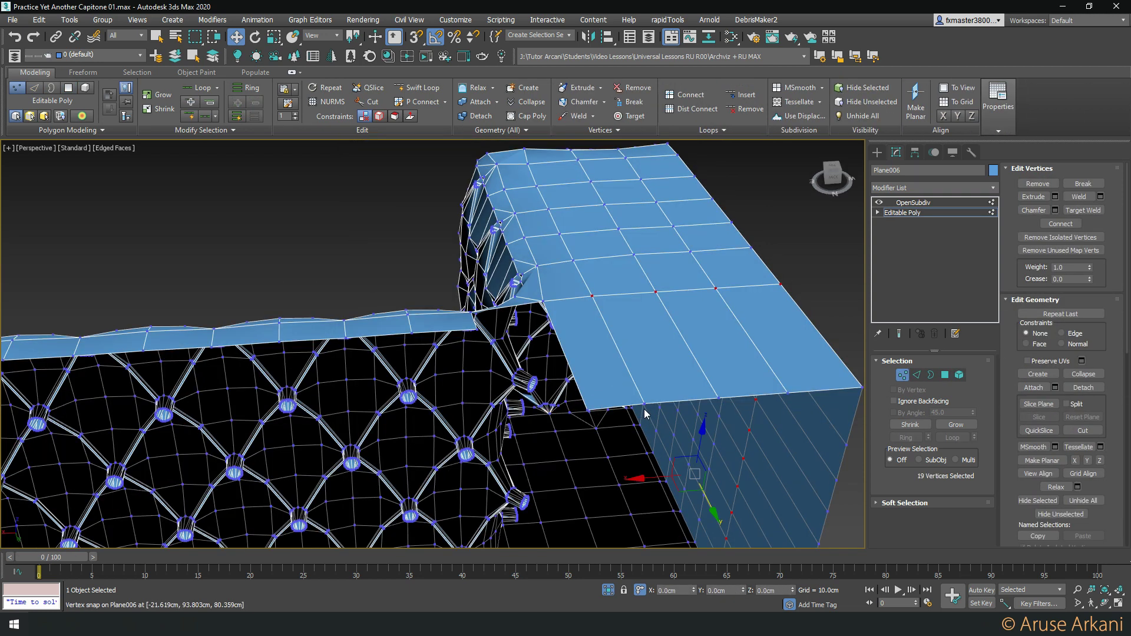
pyautogui.press('2')
pyautogui.click(630, 406)
pyautogui.press('r')
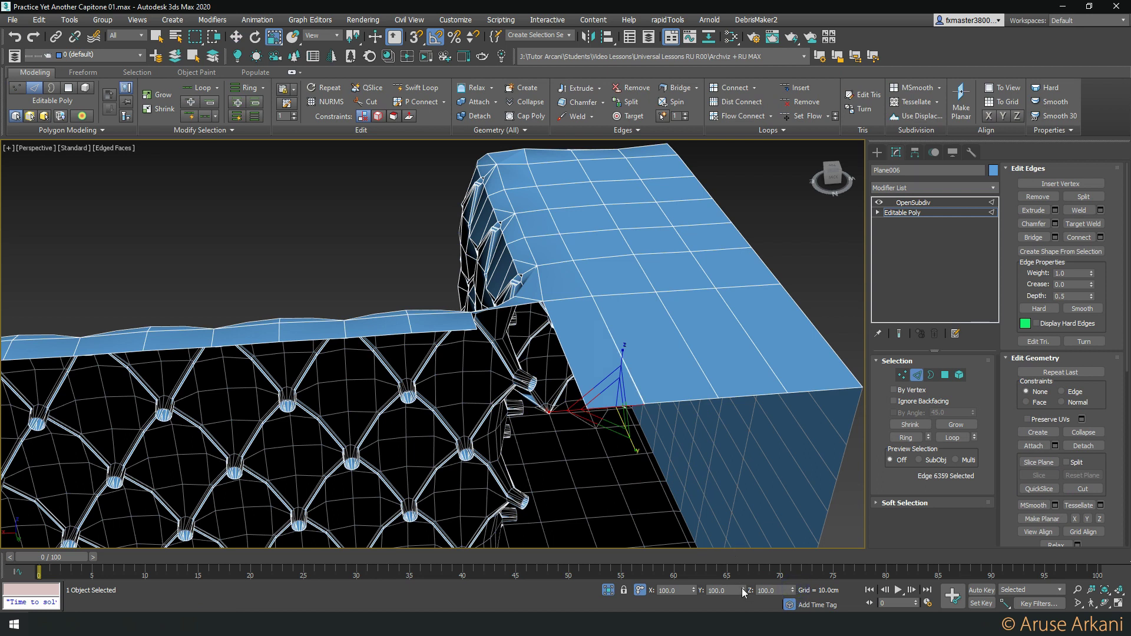
pyautogui.press('w')
pyautogui.press('s')
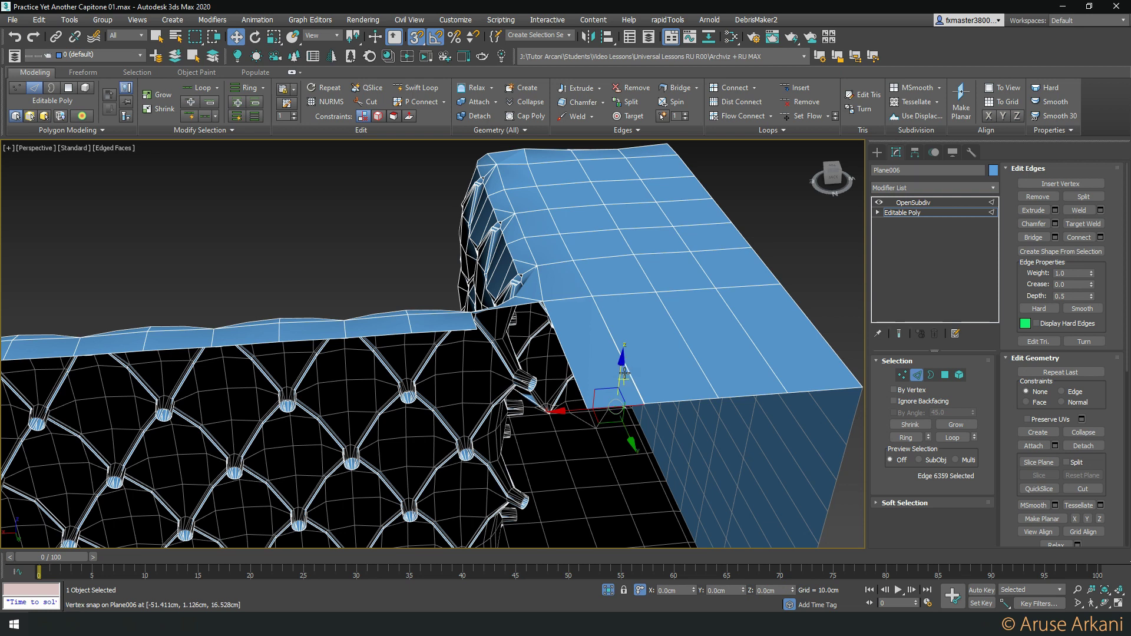
pyautogui.press('s')
# Collapse the two stray vertices at the join, then inspect the corner-gap edge
pyautogui.moveTo(620, 372)
pyautogui.keyDown('alt'); pyautogui.mouseDown(button='middle')
pyautogui.moveTo(676, 446)
pyautogui.moveTo(599, 210)
pyautogui.mouseUp(button='middle'); pyautogui.keyUp('alt')
pyautogui.press('1')
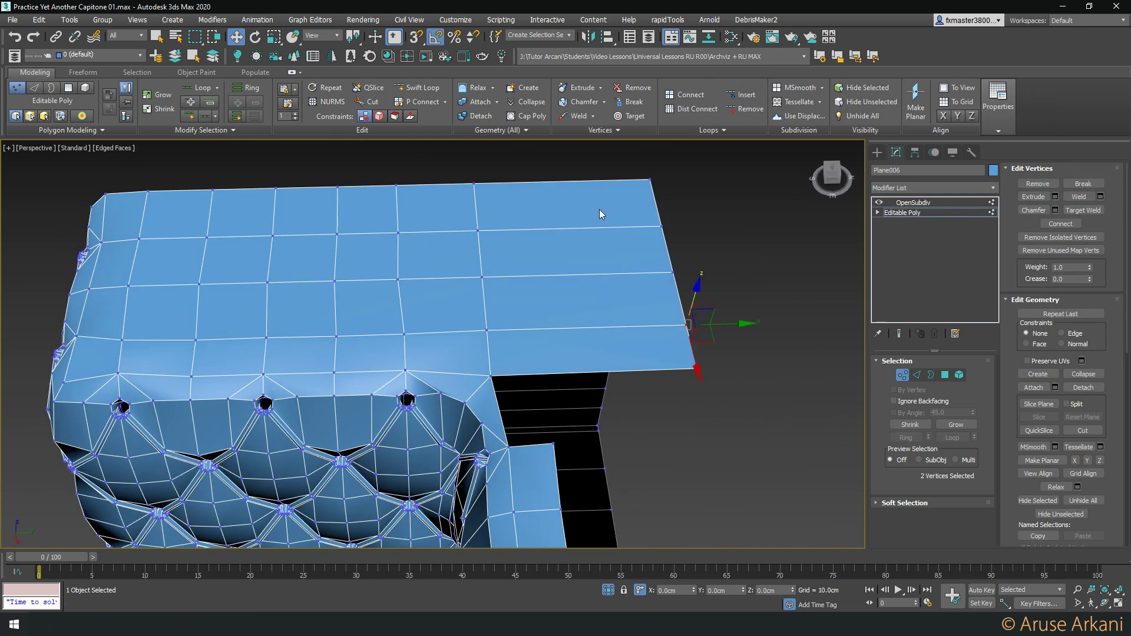
pyautogui.click(530, 106)
pyautogui.moveTo(684, 409)
pyautogui.keyDown('alt'); pyautogui.mouseDown(button='middle')
pyautogui.moveTo(631, 409)
pyautogui.moveTo(628, 355)
pyautogui.mouseUp(button='middle'); pyautogui.keyUp('alt')
pyautogui.moveTo(562, 327)
pyautogui.keyDown('alt'); pyautogui.mouseDown(button='middle')
pyautogui.moveTo(531, 316)
pyautogui.moveTo(460, 328)
pyautogui.moveTo(503, 337)
pyautogui.moveTo(500, 306)
pyautogui.moveTo(487, 340)
pyautogui.mouseUp(button='middle'); pyautogui.keyUp('alt')
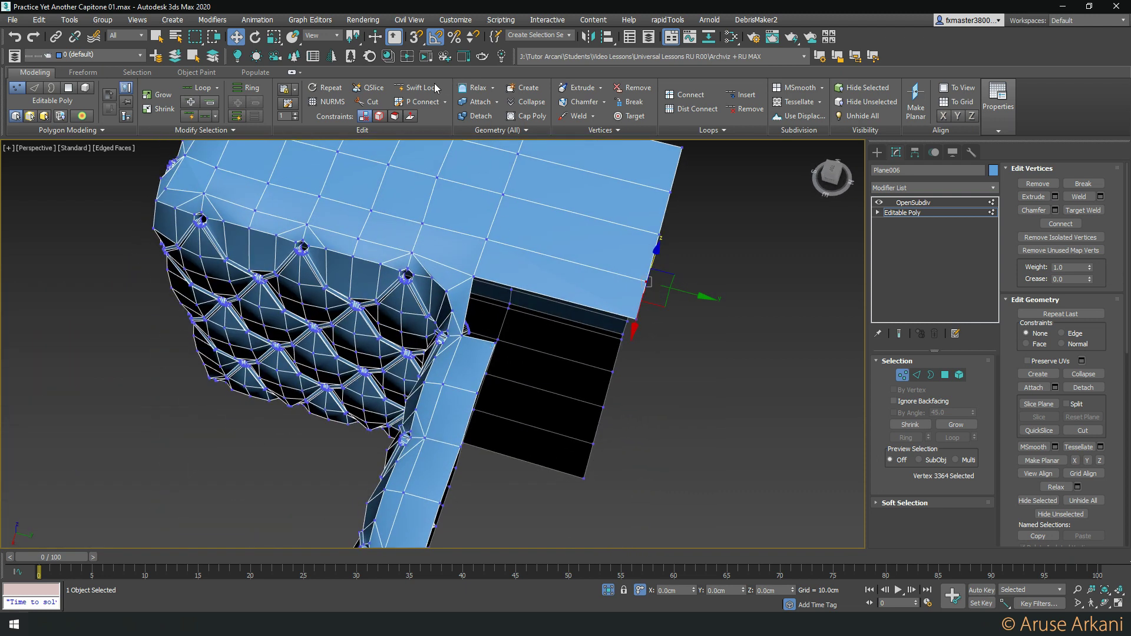
pyautogui.press('2')
pyautogui.click(498, 284)
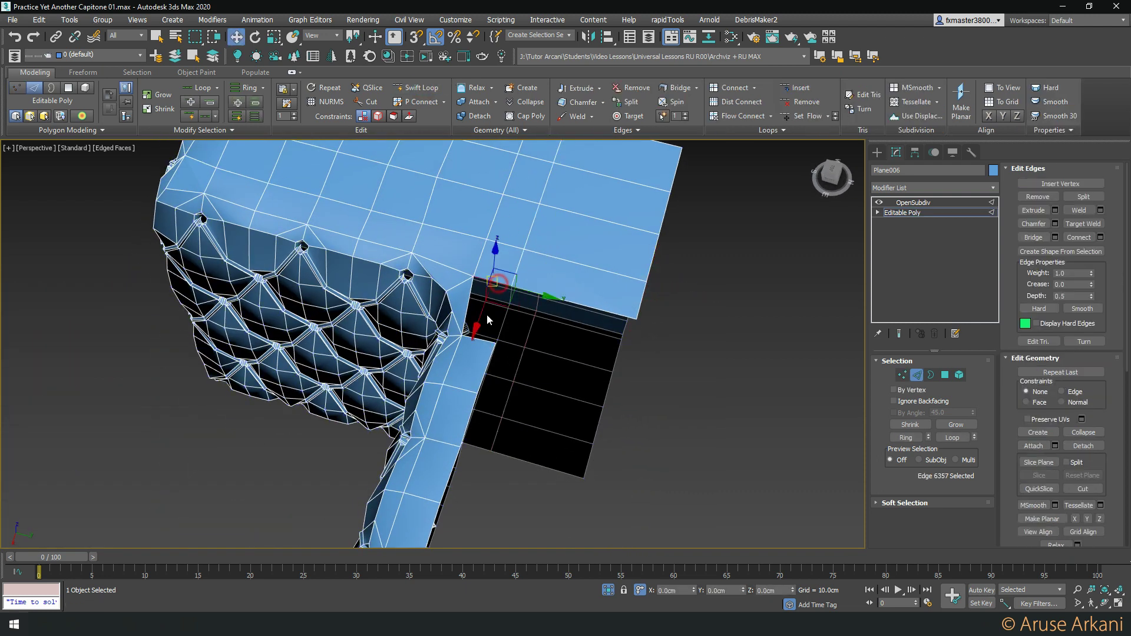
pyautogui.scroll(-10, 556, 380)
pyautogui.keyDown('alt'); pyautogui.moveTo(556, 380); pyautogui.dragTo(554, 395, button='middle'); pyautogui.keyUp('alt')
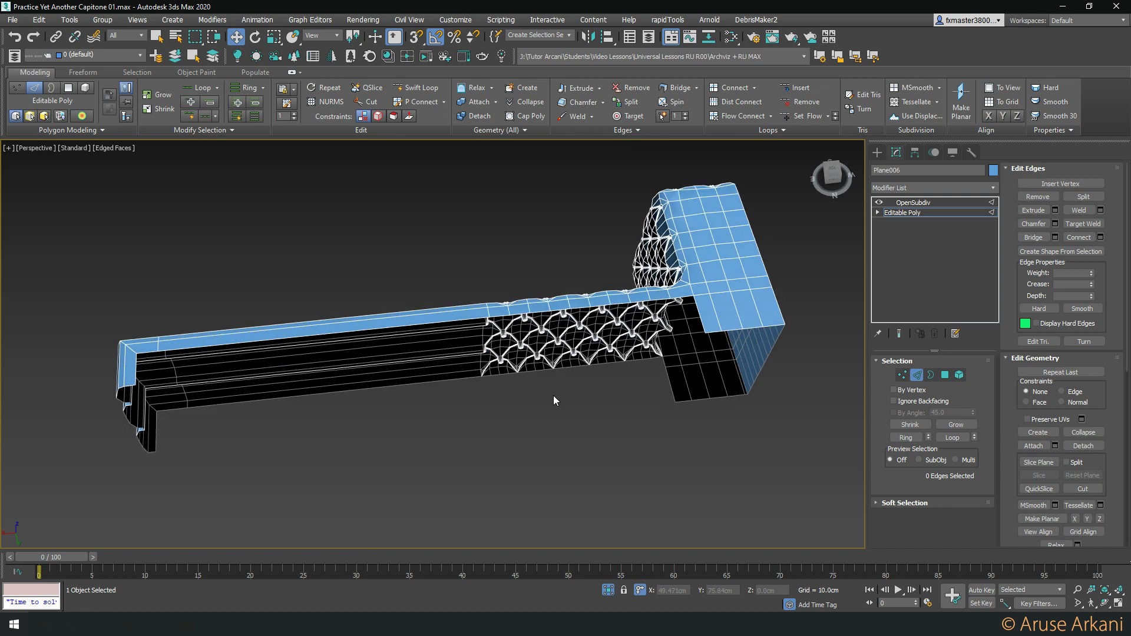
pyautogui.press('2')
pyautogui.press('2')
# Select the 12-edge top path and snap-move it into line with the corner
pyautogui.keyDown('ctrl'); pyautogui.click(687, 295); pyautogui.keyUp('ctrl')
pyautogui.press('w')
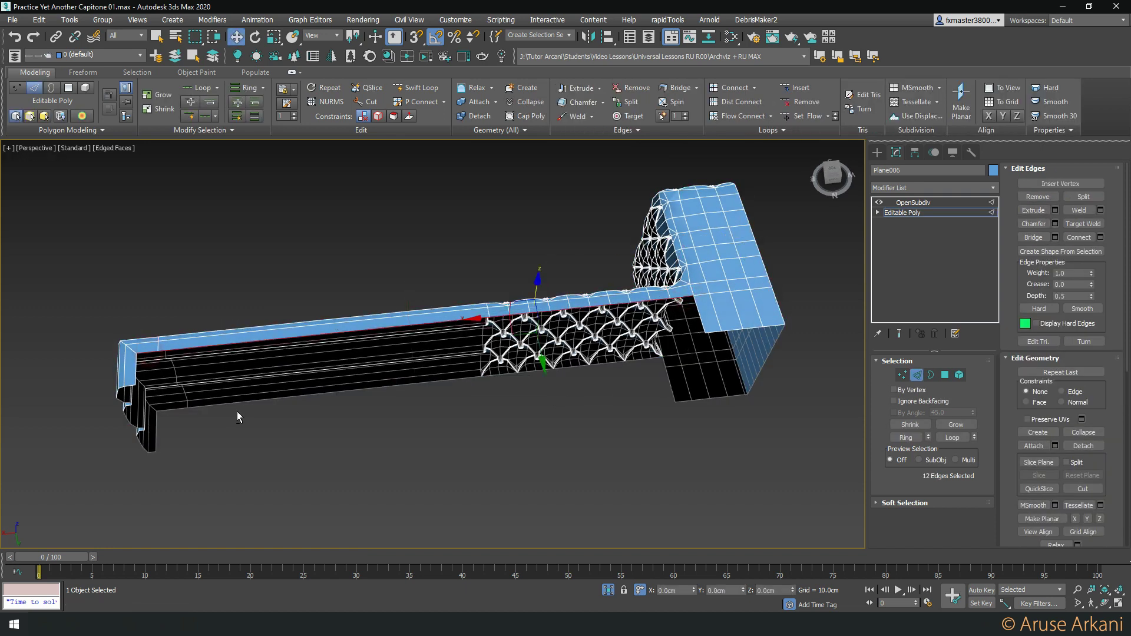
pyautogui.press('s')
pyautogui.moveTo(237, 412)
pyautogui.keyDown('alt'); pyautogui.mouseDown(button='middle')
pyautogui.moveTo(407, 342)
pyautogui.moveTo(531, 328)
pyautogui.mouseUp(button='middle'); pyautogui.keyUp('alt')
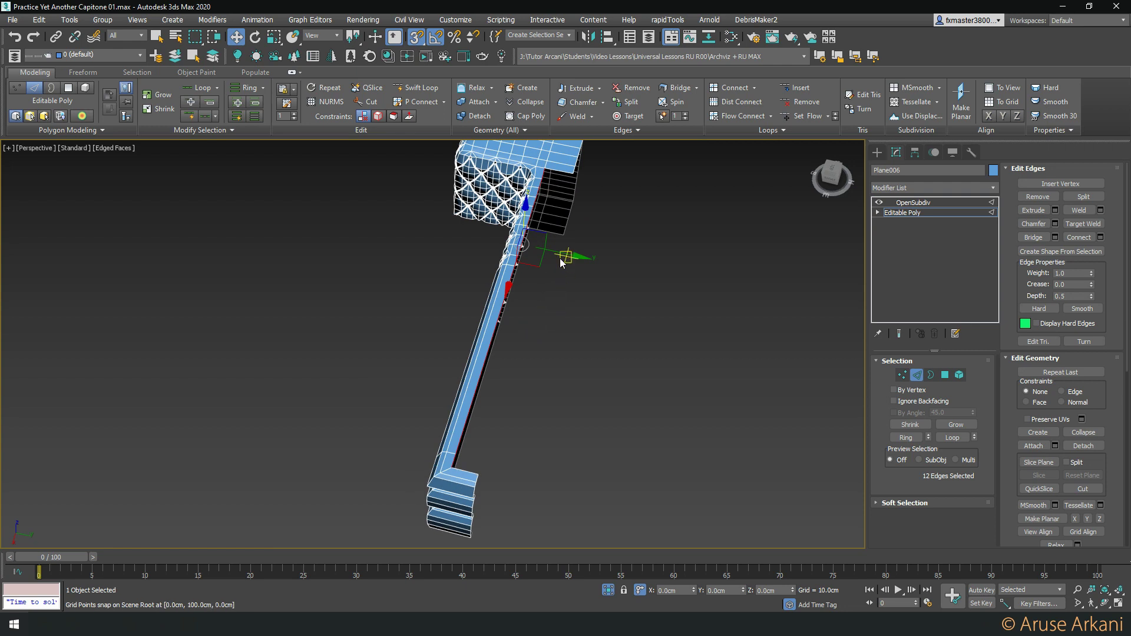
pyautogui.moveTo(560, 254); pyautogui.dragTo(492, 439)
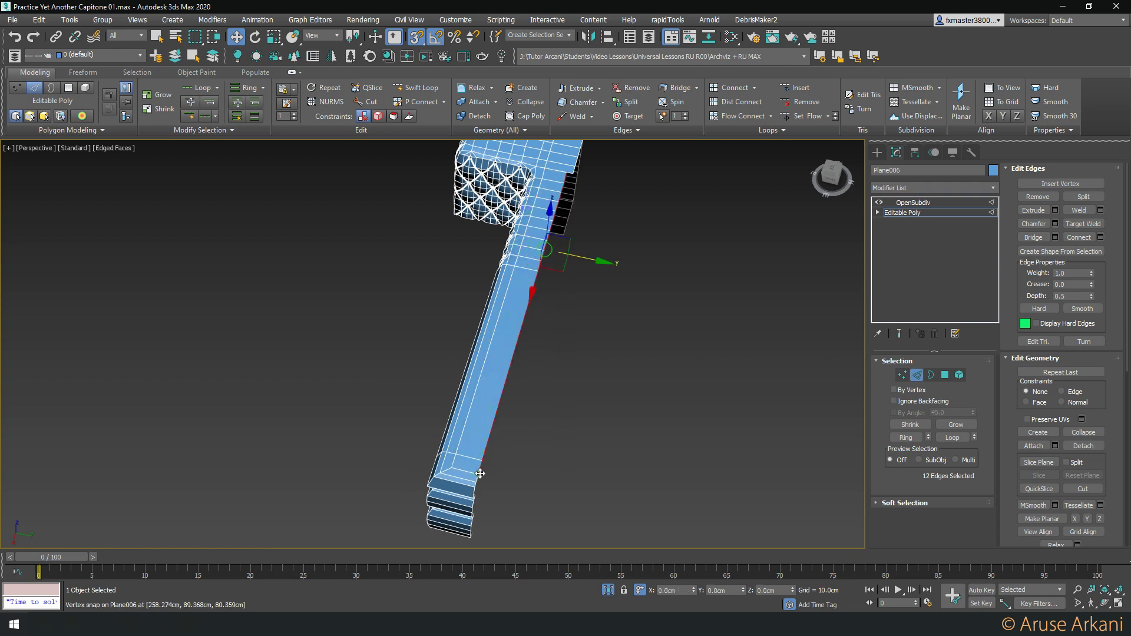
pyautogui.press('s')
pyautogui.press('t')
pyautogui.press('1')
pyautogui.scroll(-3, 397, 311)
# In Top view, snap-move the strip's top vertex row up to the corner block
pyautogui.moveTo(397, 312); pyautogui.dragTo(368, 317, button='middle')
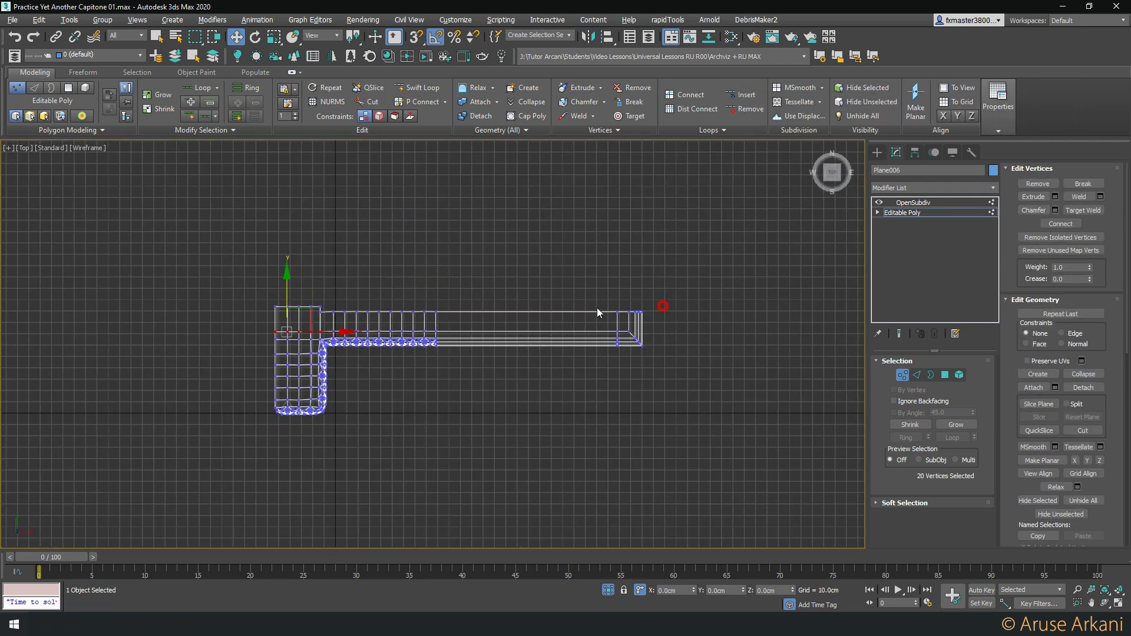
pyautogui.scroll(5, 314, 318)
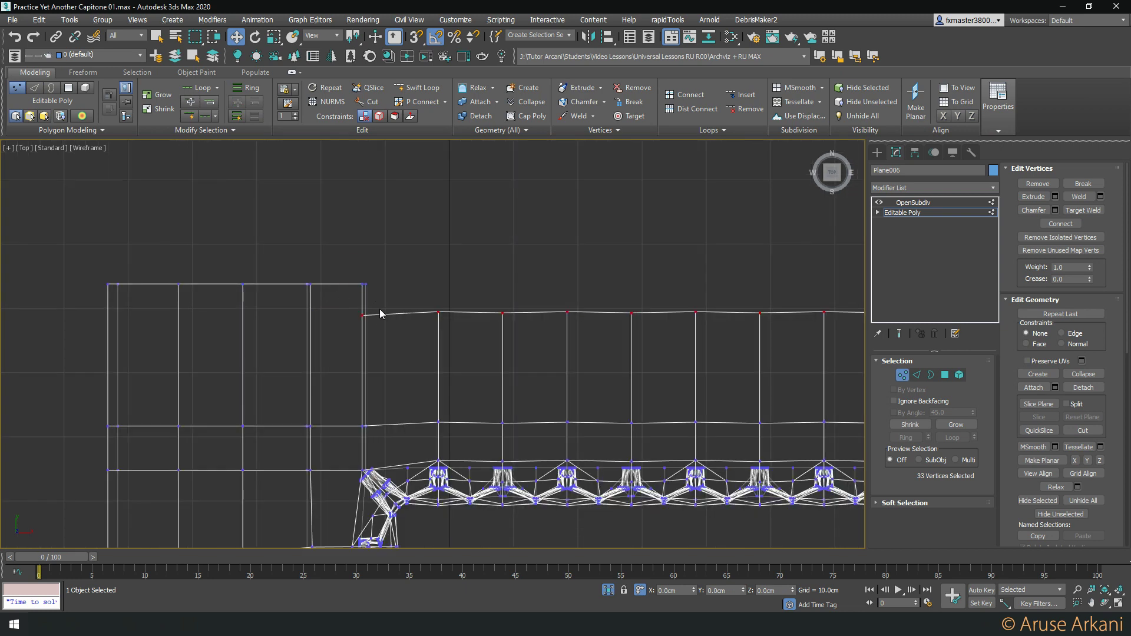
pyautogui.scroll(-4, 379, 316)
pyautogui.keyDown('ctrl'); pyautogui.doubleClick(444, 313); pyautogui.keyUp('ctrl')
pyautogui.press('r')
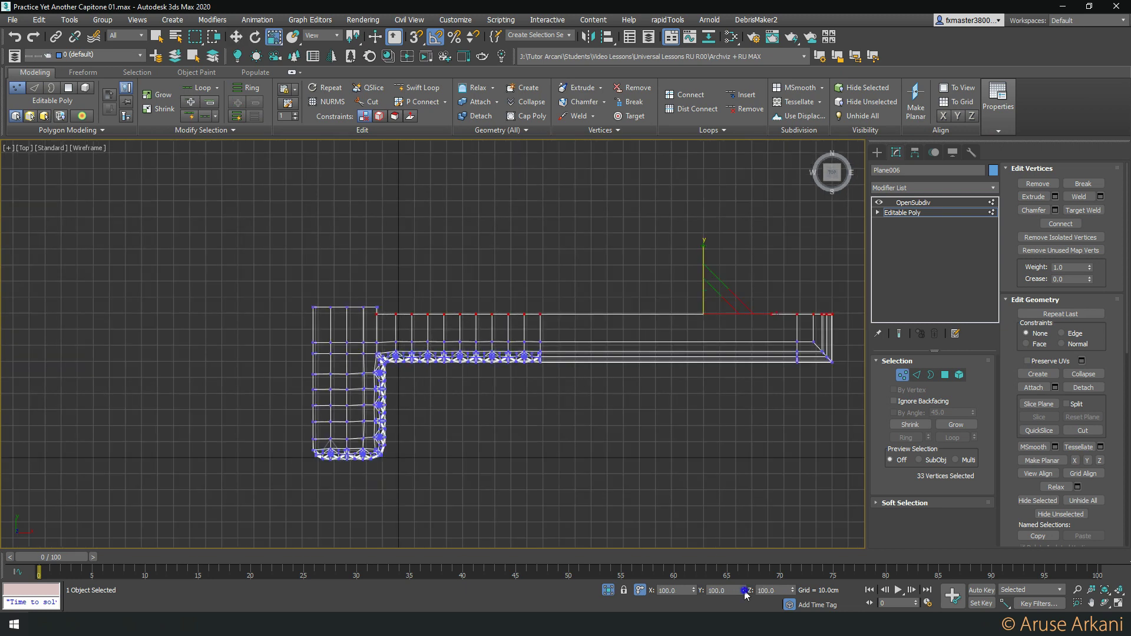
pyautogui.moveTo(669, 317); pyautogui.dragTo(667, 352, button='middle')
pyautogui.press('w')
pyautogui.moveTo(701, 318); pyautogui.dragTo(366, 337)
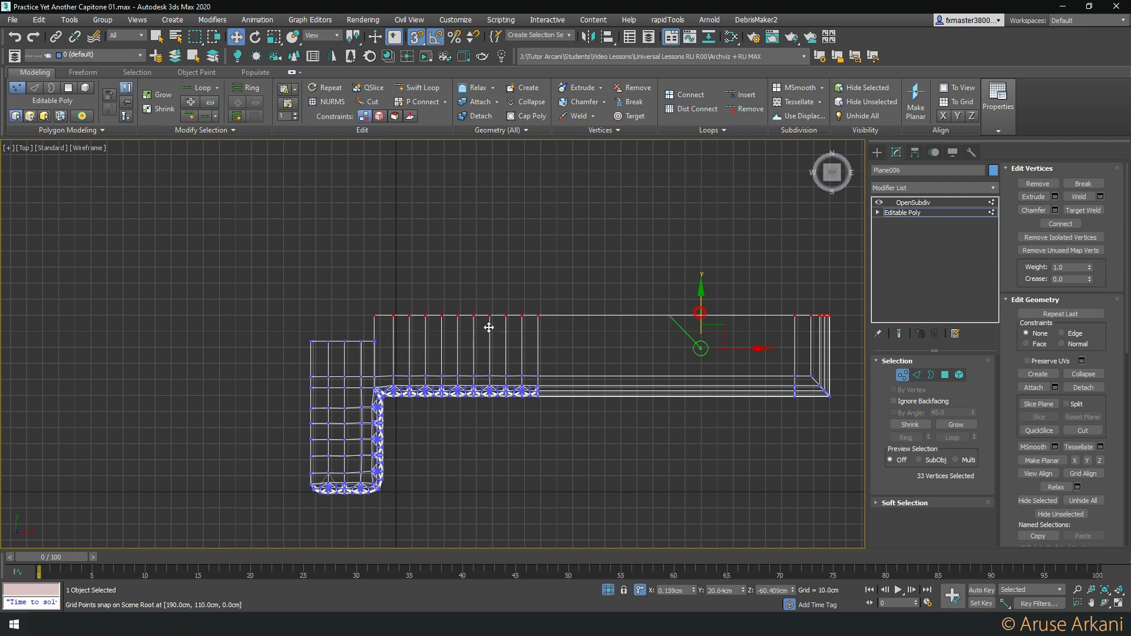
pyautogui.press('p')
pyautogui.keyDown('alt'); pyautogui.moveTo(624, 455); pyautogui.dragTo(583, 412, button='middle'); pyautogui.keyUp('alt')
# Convert the open border to vertices and weld them at 2.065cm, leaving 3414 vertices
pyautogui.press('3')
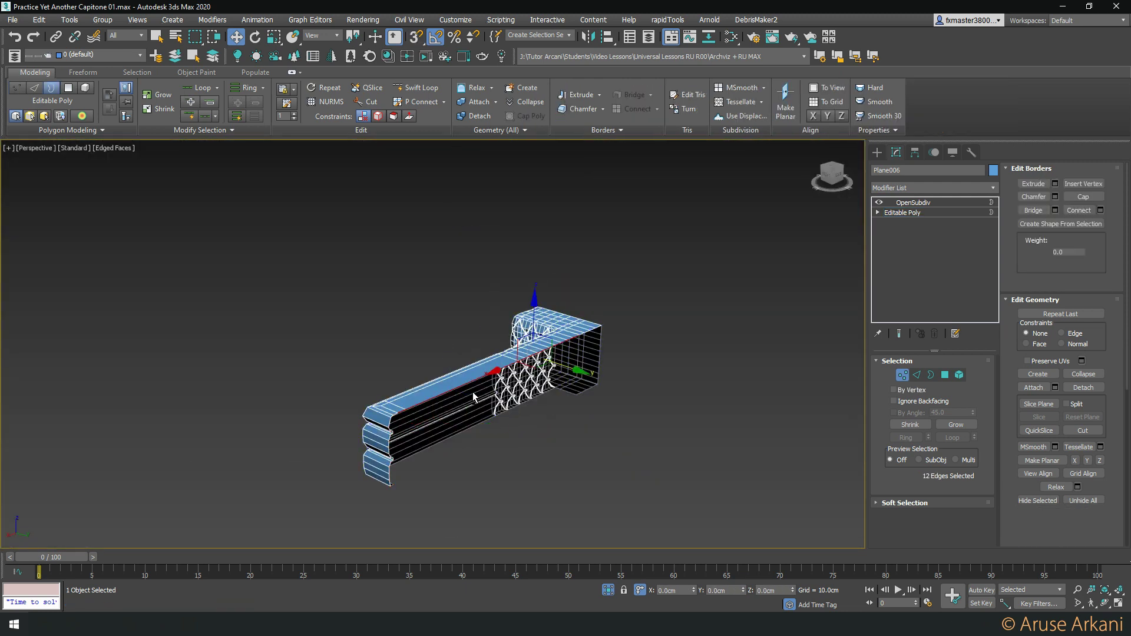
pyautogui.rightClick(537, 315)
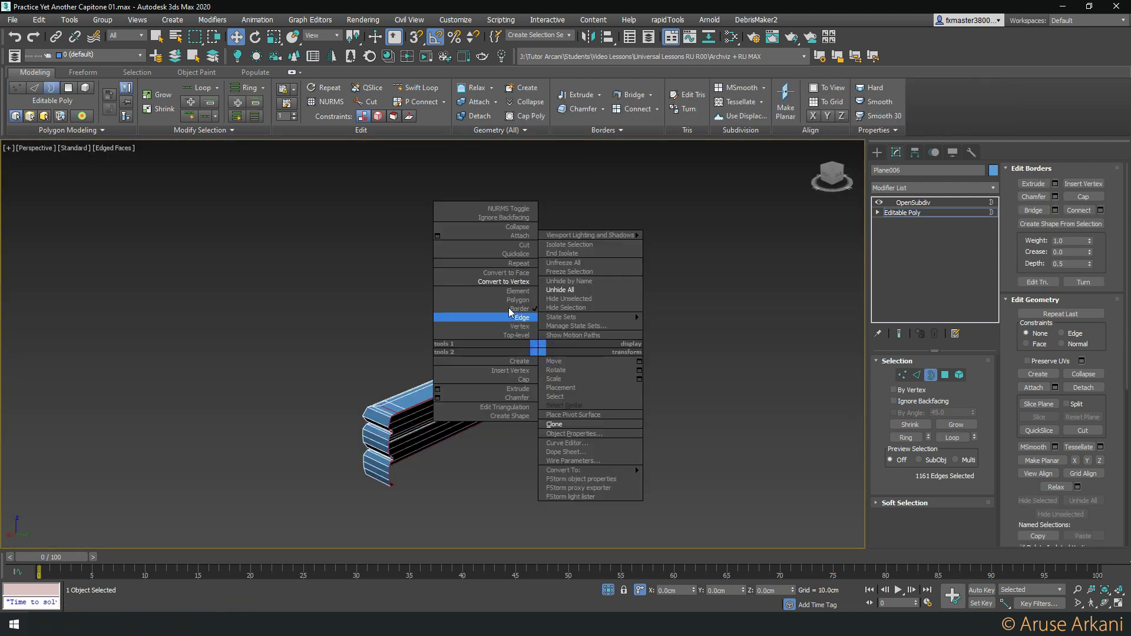
pyautogui.click(491, 288)
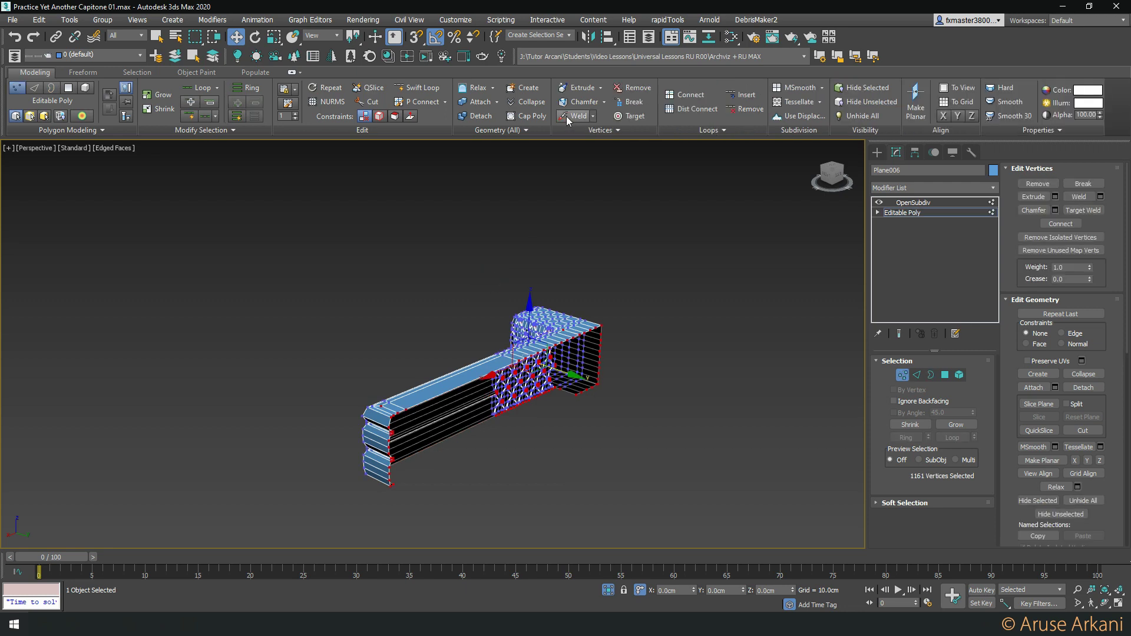
pyautogui.click(567, 116)
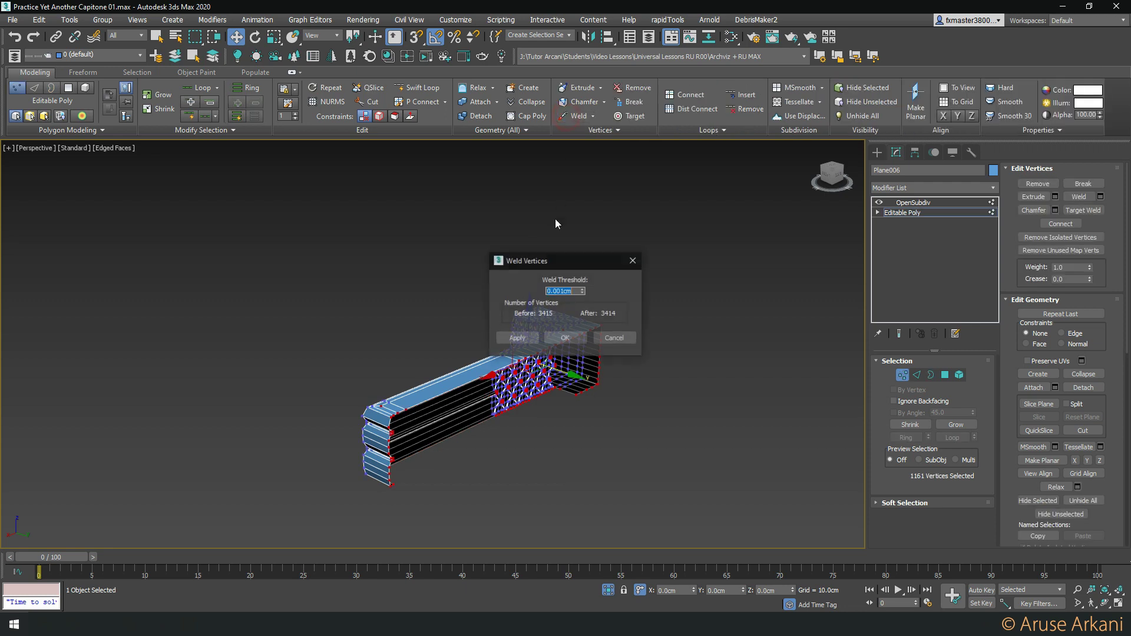
pyautogui.click(564, 337)
pyautogui.moveTo(564, 337)
pyautogui.keyDown('alt'); pyautogui.mouseDown(button='middle')
pyautogui.moveTo(542, 403)
pyautogui.moveTo(539, 353)
pyautogui.moveTo(464, 358)
pyautogui.moveTo(348, 340)
pyautogui.moveTo(331, 391)
pyautogui.mouseUp(button='middle'); pyautogui.keyUp('alt')
pyautogui.press('2')
pyautogui.scroll(4, 645, 373)
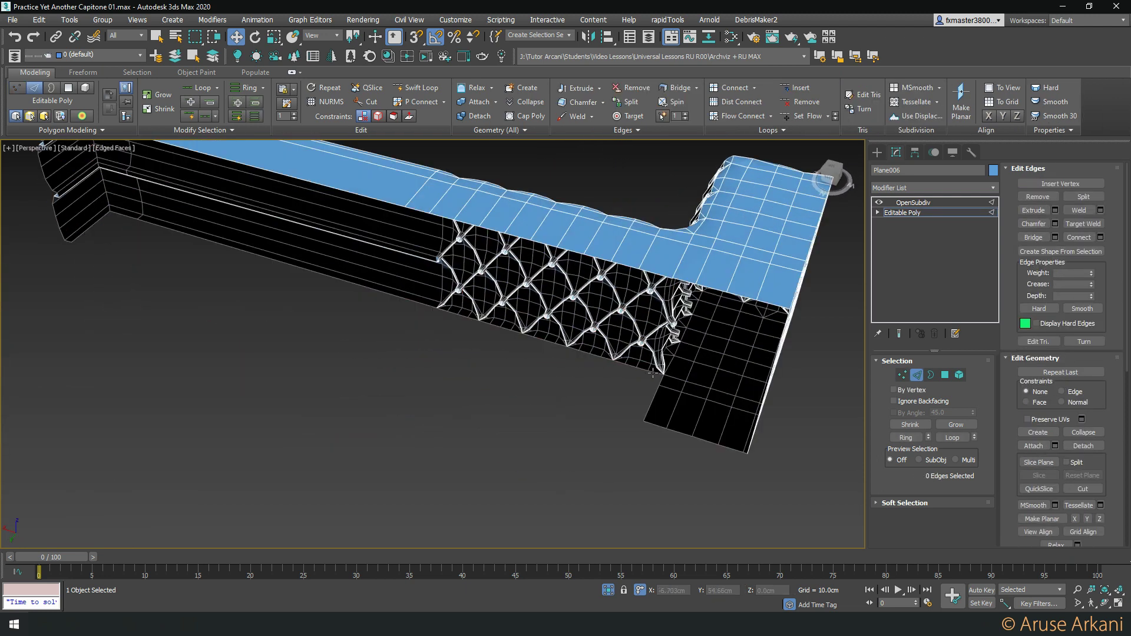
# Path-select the 22 bottom edges and snap-move them into line with the corner
pyautogui.click(653, 373)
pyautogui.keyDown('ctrl'); pyautogui.click(122, 214); pyautogui.keyUp('ctrl')
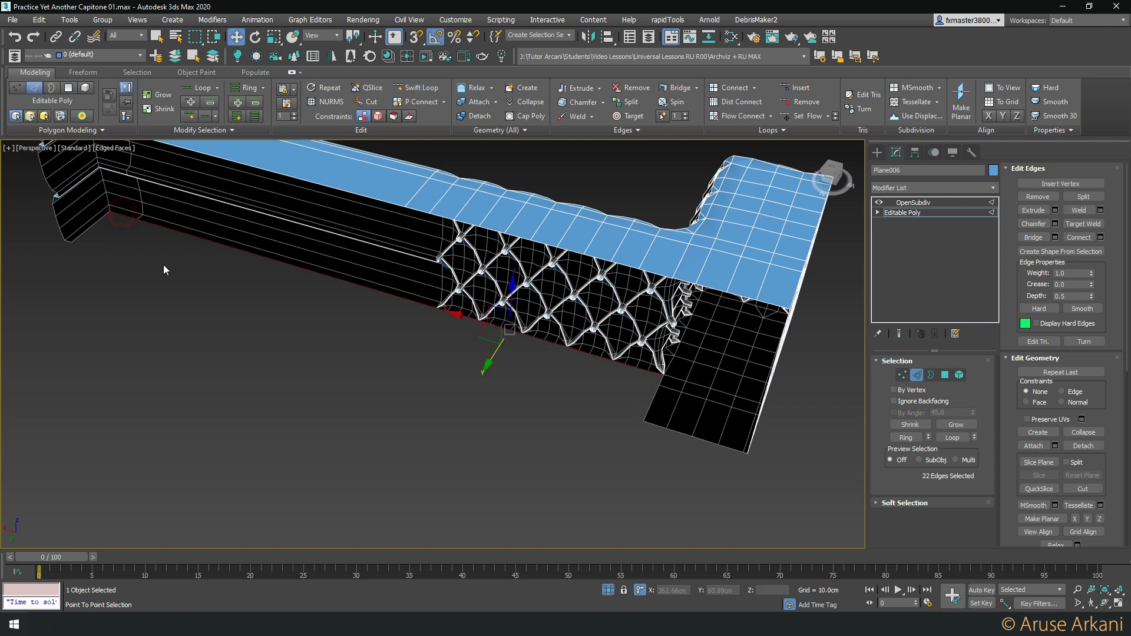
pyautogui.keyDown('alt'); pyautogui.moveTo(164, 270); pyautogui.dragTo(281, 326, button='middle'); pyautogui.keyUp('alt')
pyautogui.press('s')
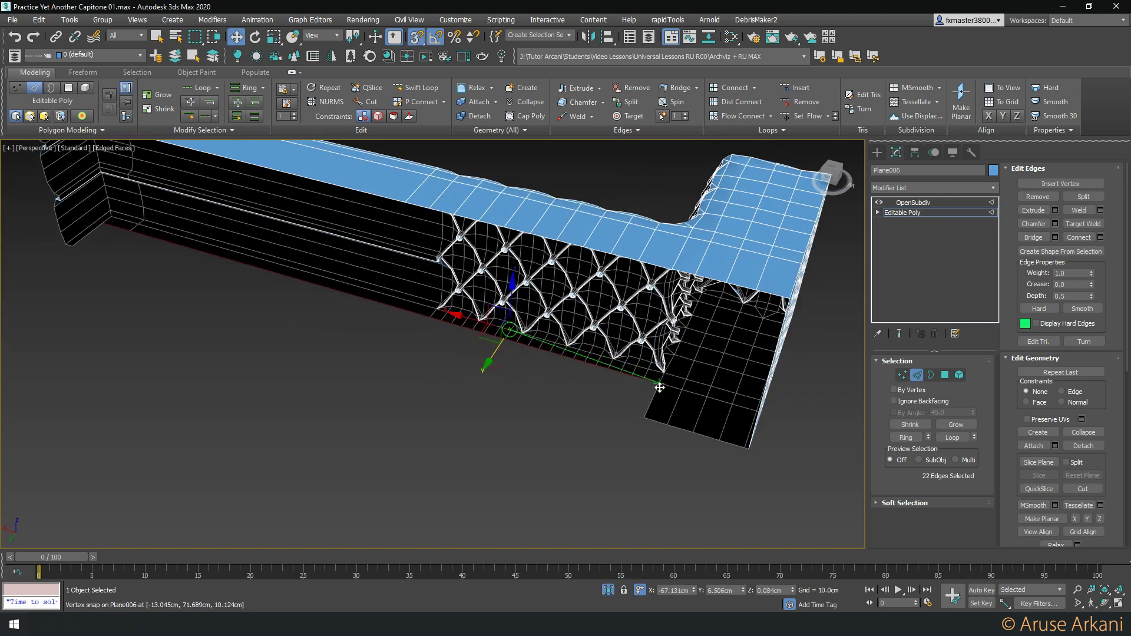
pyautogui.keyDown('alt'); pyautogui.moveTo(619, 396); pyautogui.dragTo(471, 364, button='middle'); pyautogui.keyUp('alt')
pyautogui.moveTo(470, 364); pyautogui.dragTo(555, 432)
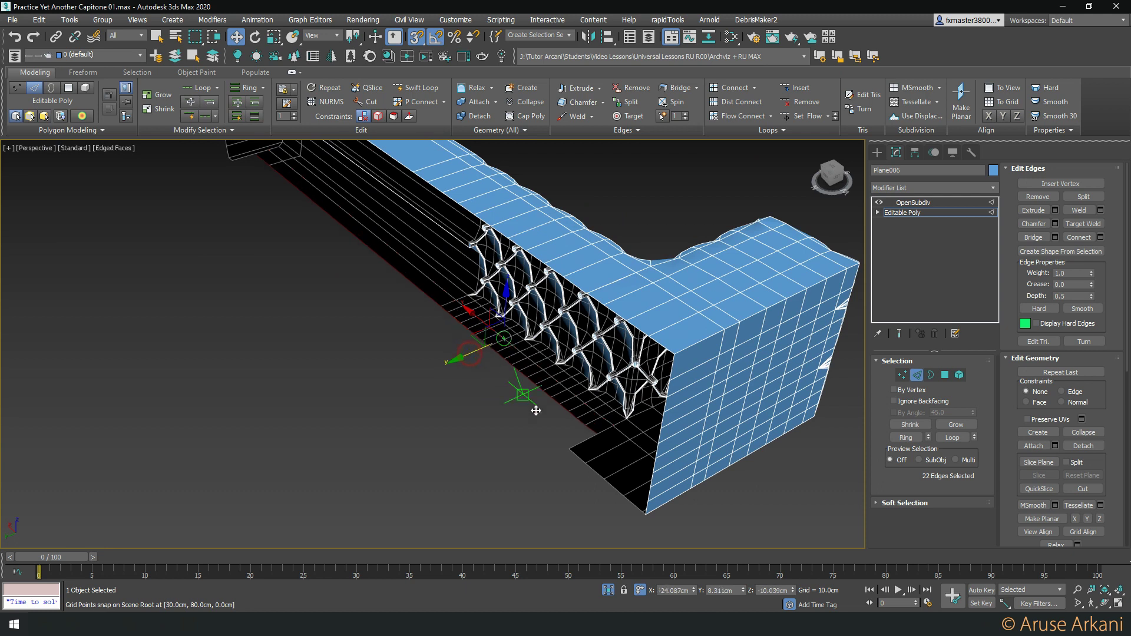
pyautogui.moveTo(554, 432)
pyautogui.keyDown('alt'); pyautogui.mouseDown(button='middle')
pyautogui.moveTo(613, 366)
pyautogui.moveTo(571, 333)
pyautogui.mouseUp(button='middle'); pyautogui.keyUp('alt')
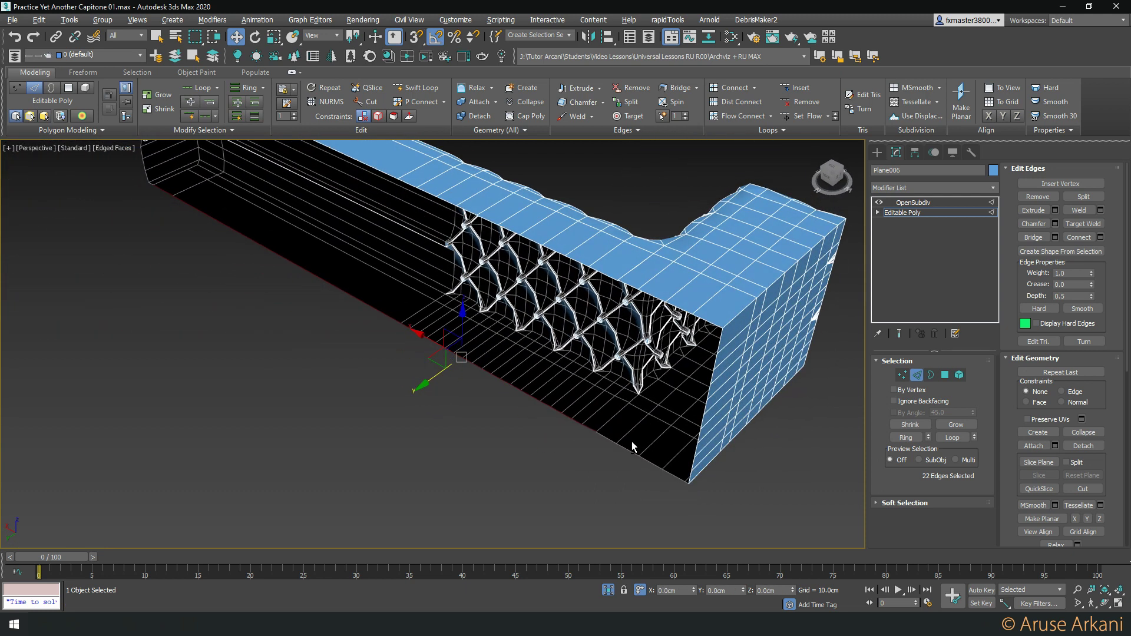
pyautogui.scroll(3, 632, 448)
pyautogui.scroll(3, 635, 440)
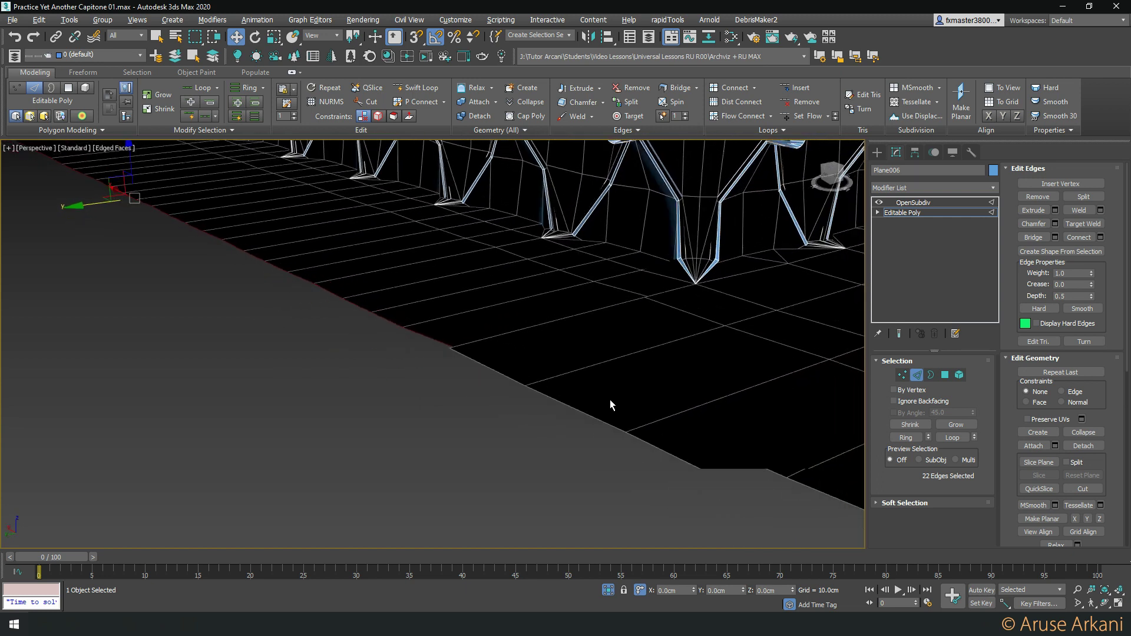
pyautogui.scroll(-3, 610, 399)
# Select the two stray vertices on the bottom edge and merge them into one
pyautogui.press('1')
pyautogui.press('s')
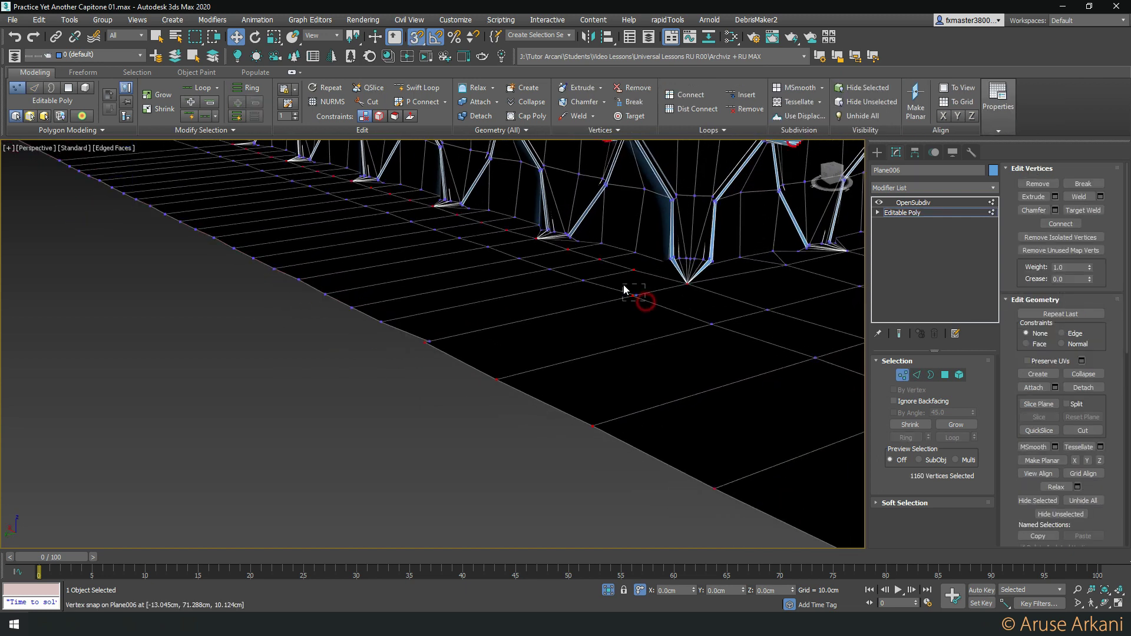
pyautogui.click(624, 285)
pyautogui.click(427, 342)
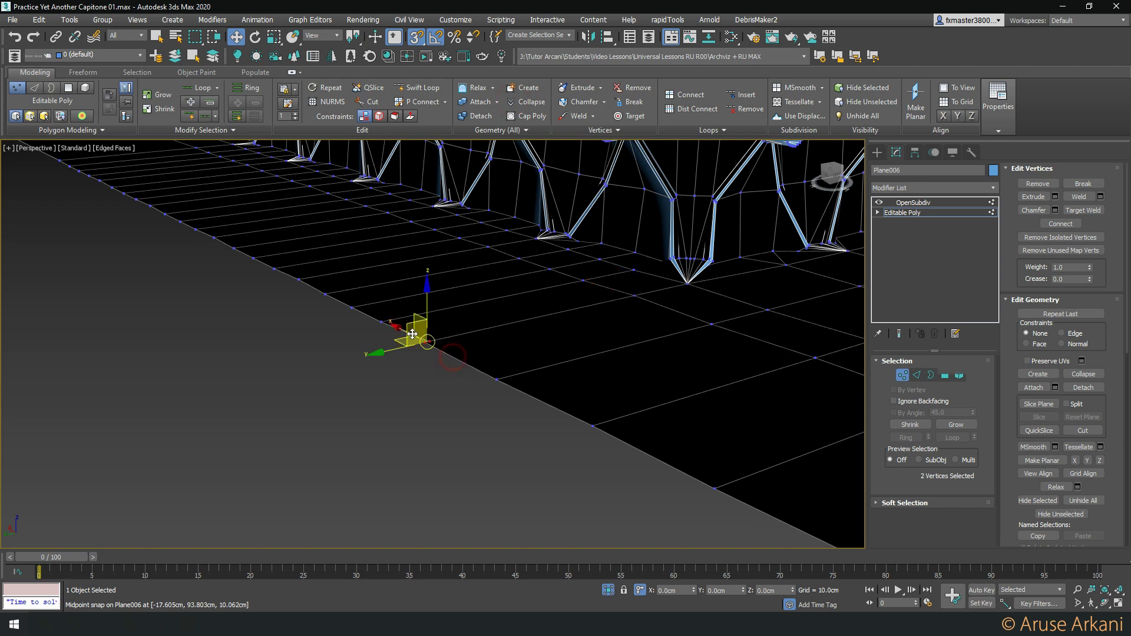
pyautogui.press('s')
pyautogui.scroll(-5, 521, 481)
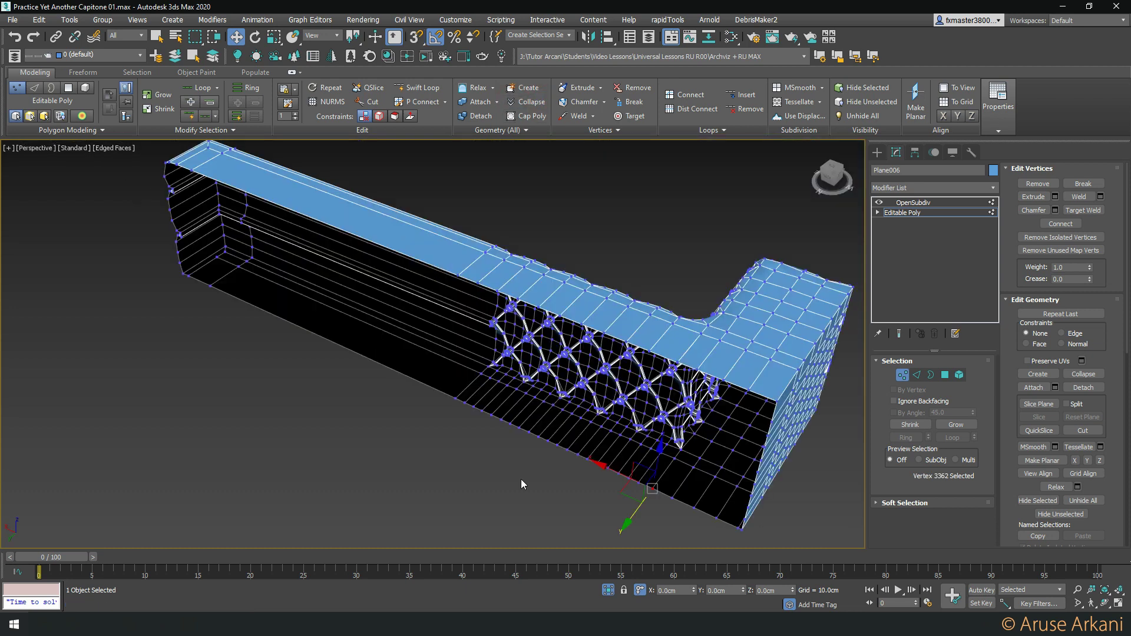
# Convert the open border to its 77 vertices and weld them at 0.001cm
pyautogui.press('3')
pyautogui.click(562, 469)
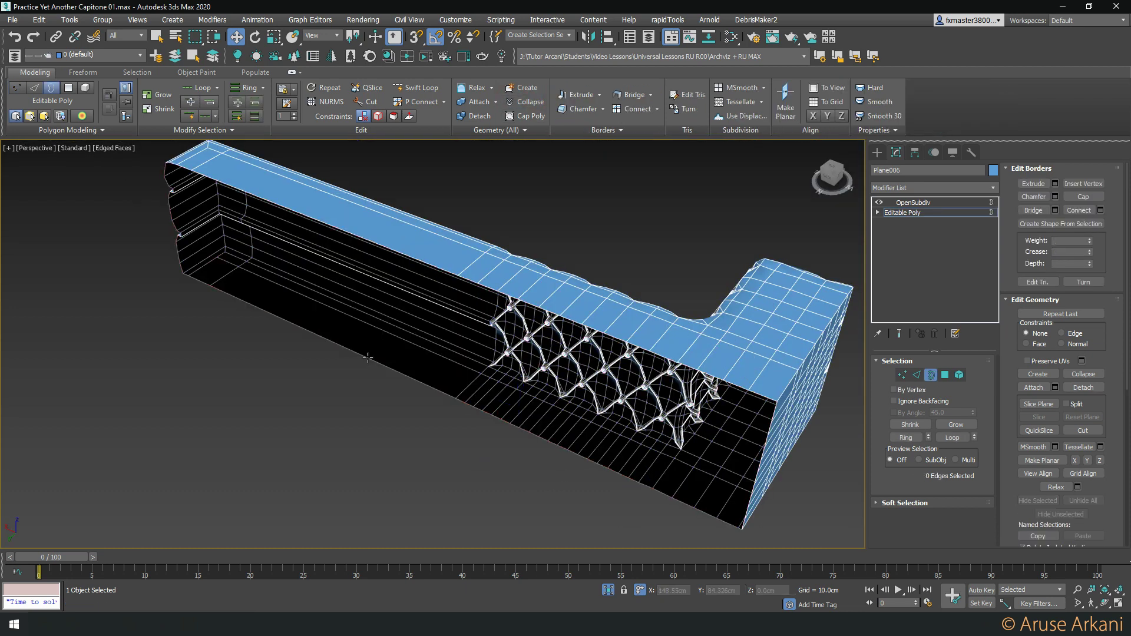
pyautogui.click(366, 357)
pyautogui.rightClick(365, 354)
pyautogui.rightClick(403, 383)
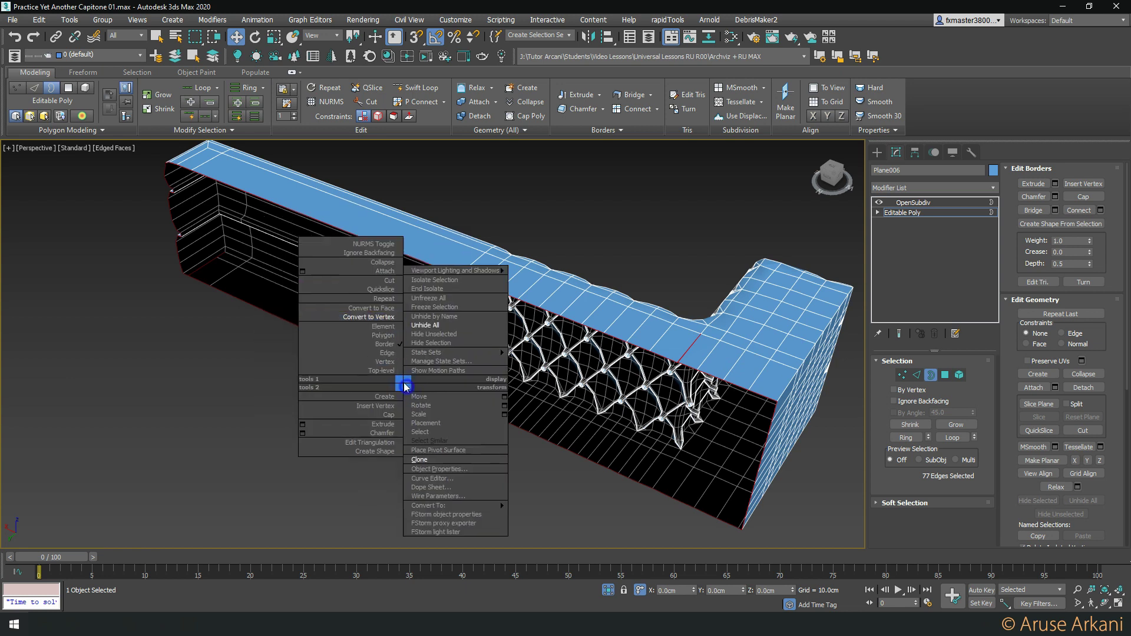
pyautogui.click(387, 321)
pyautogui.keyDown('shift'); pyautogui.click(579, 116); pyautogui.keyUp('shift')
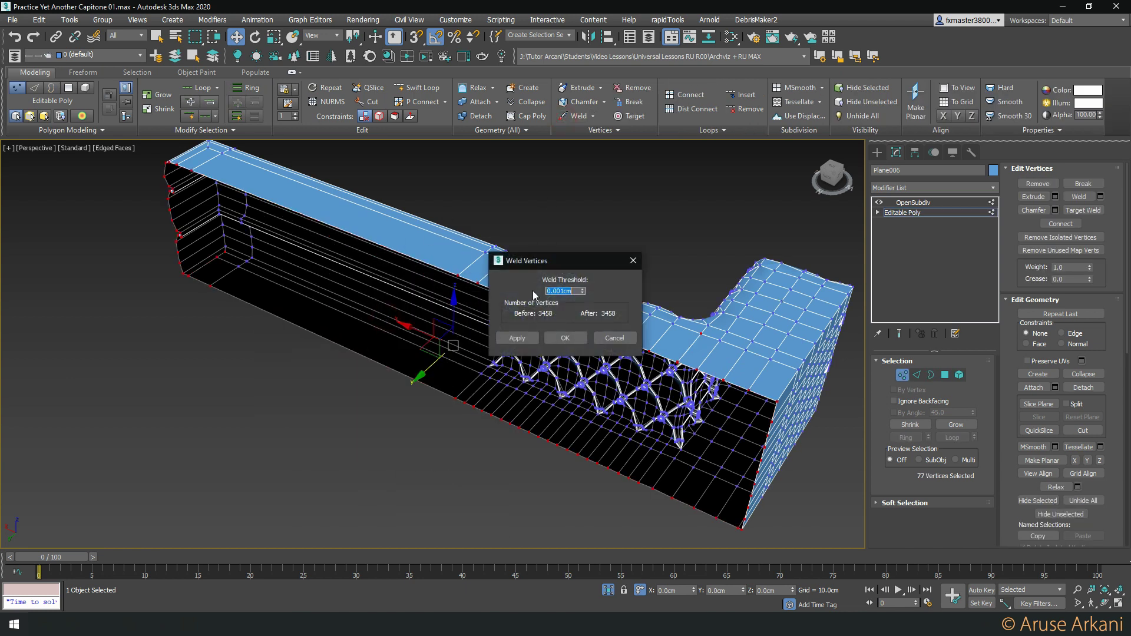
pyautogui.click(565, 341)
pyautogui.scroll(4, 447, 420)
pyautogui.scroll(2, 392, 425)
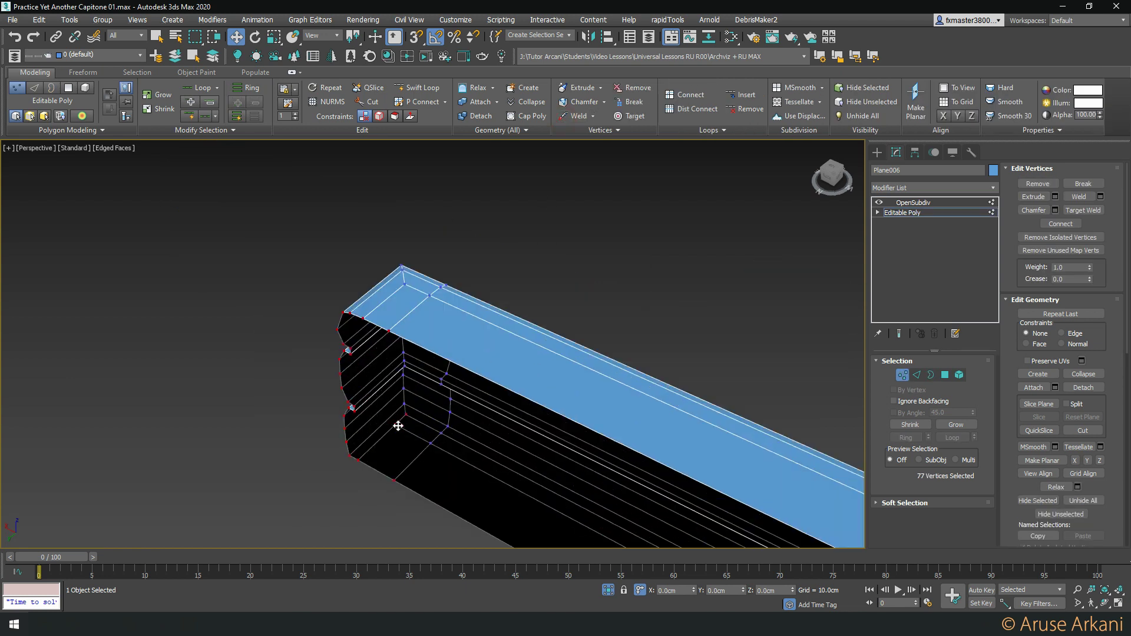
pyautogui.scroll(2, 397, 431)
# Enable Target Weld and check the edges at the seat's rolled end
pyautogui.hotkey('ctrl', 'w')
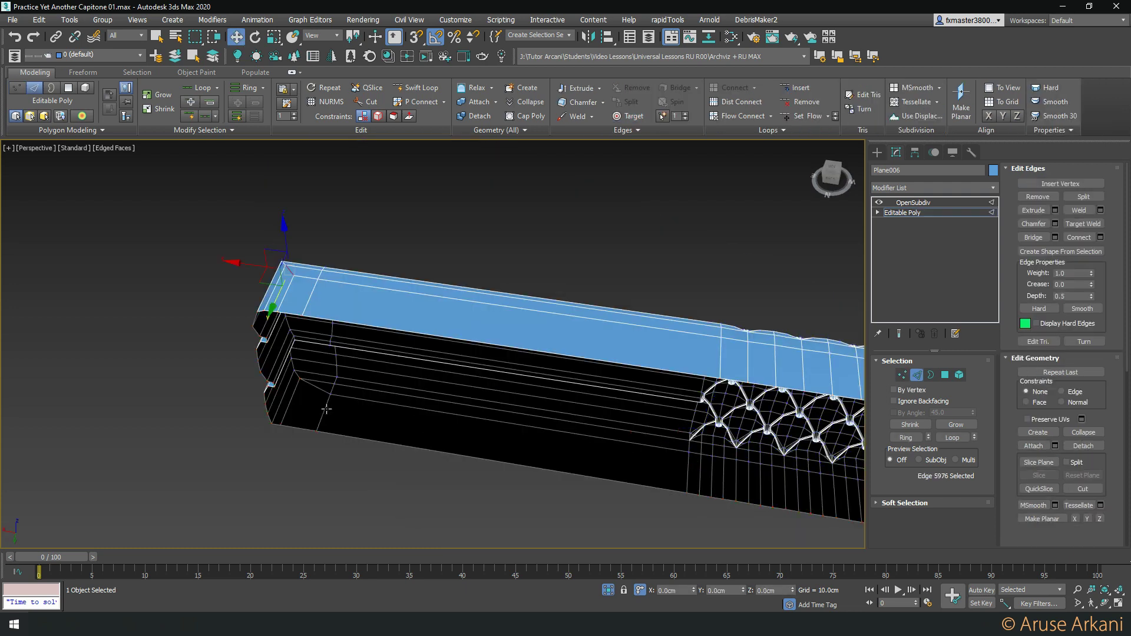
pyautogui.click(326, 409)
pyautogui.scroll(2, 313, 396)
pyautogui.click(318, 417)
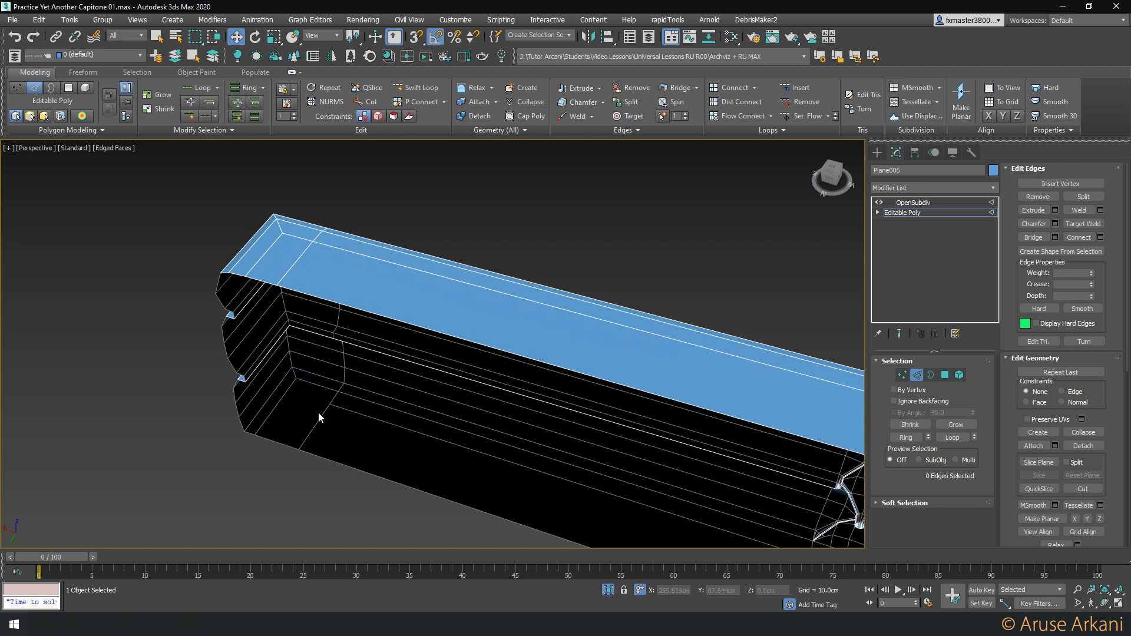
# Select the base's long open border and trim the left-end edges from the selection
pyautogui.scroll(-3, 304, 404)
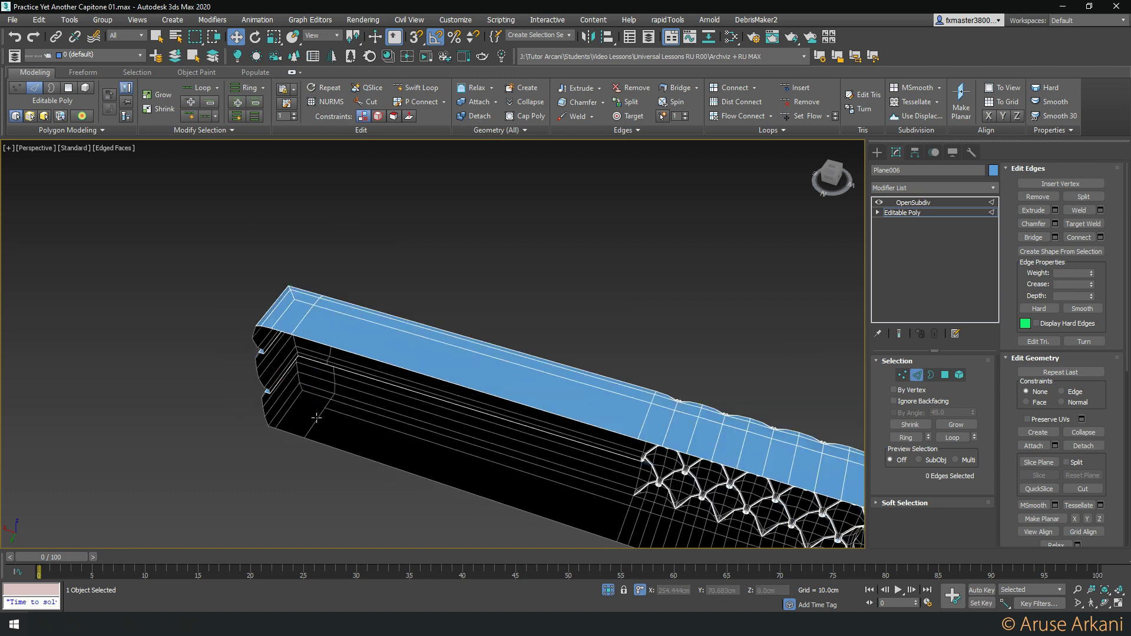
pyautogui.scroll(-4, 281, 422)
pyautogui.press('3')
pyautogui.click(313, 422)
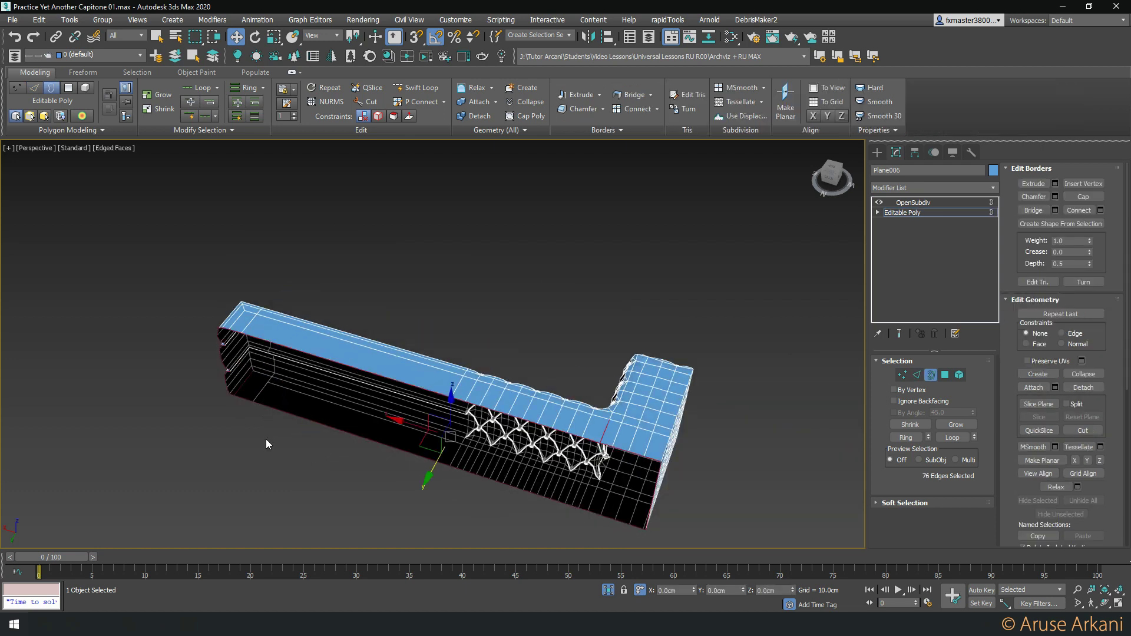
pyautogui.press('2')
pyautogui.keyDown('alt'); pyautogui.moveTo(267, 444); pyautogui.dragTo(200, 356, button='middle'); pyautogui.keyUp('alt')
pyautogui.keyDown('alt'); pyautogui.moveTo(257, 472); pyautogui.dragTo(302, 447); pyautogui.keyUp('alt')
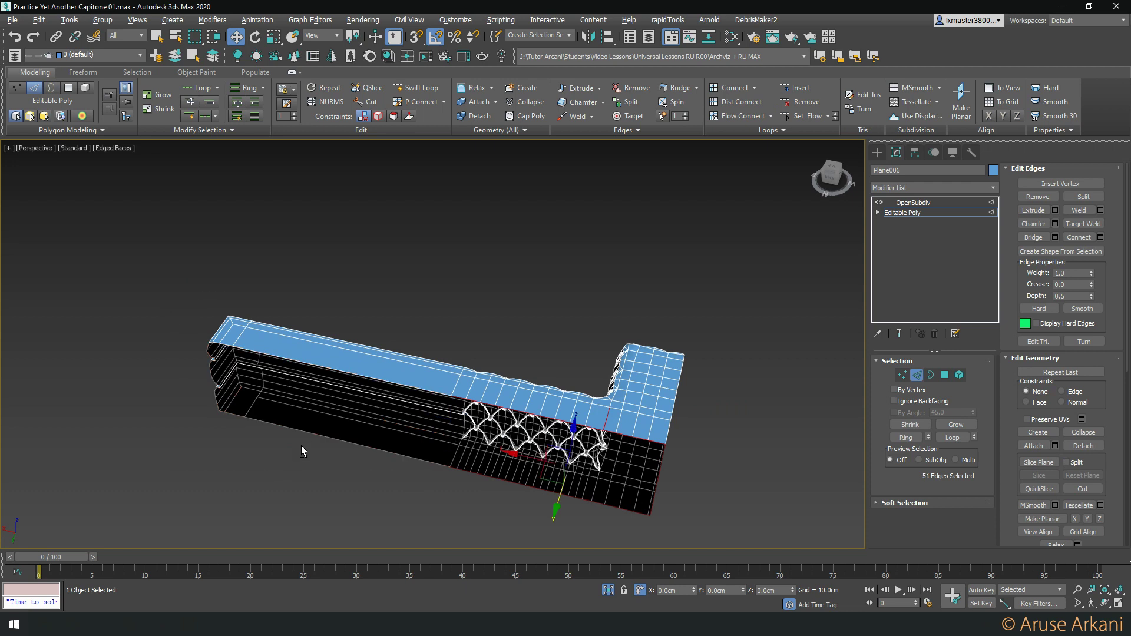
pyautogui.keyDown('ctrl'); pyautogui.click(331, 437); pyautogui.keyUp('ctrl')
# Narrow the selection down to a single edge on the long side panel
pyautogui.moveTo(443, 445)
pyautogui.keyDown('alt'); pyautogui.mouseDown(button='middle')
pyautogui.moveTo(419, 359)
pyautogui.moveTo(677, 370)
pyautogui.mouseUp(button='middle'); pyautogui.keyUp('alt')
pyautogui.keyDown('alt'); pyautogui.moveTo(627, 500); pyautogui.dragTo(607, 500); pyautogui.keyUp('alt')
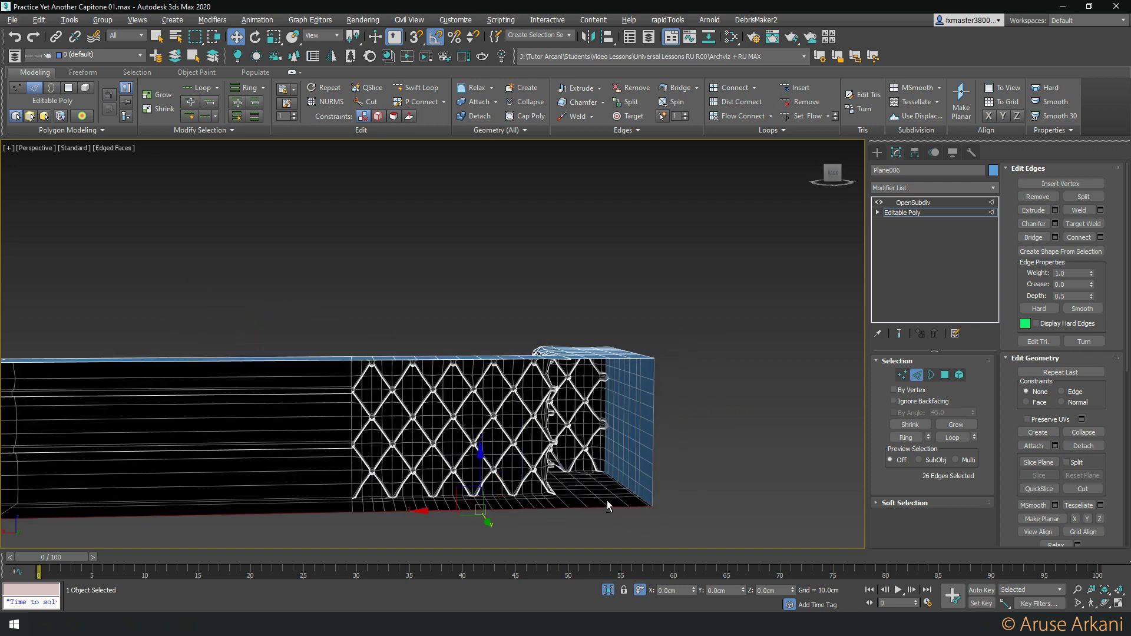
pyautogui.keyDown('alt'); pyautogui.moveTo(607, 500); pyautogui.dragTo(437, 424, button='middle'); pyautogui.keyUp('alt')
pyautogui.press('s')
pyautogui.click(438, 424)
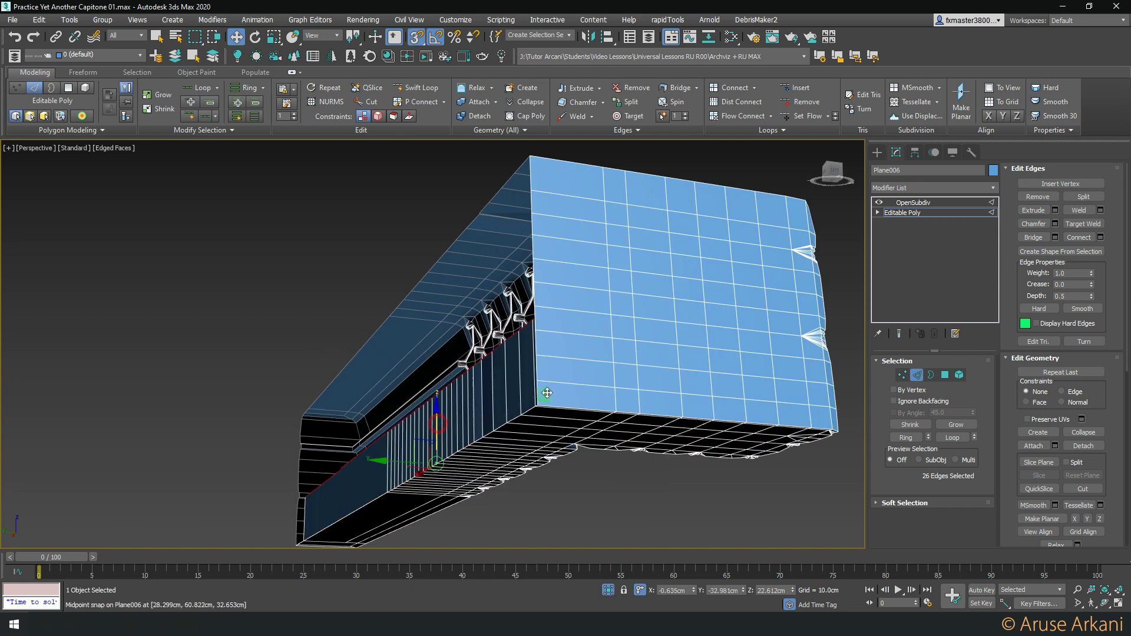
pyautogui.press('s')
pyautogui.keyDown('alt'); pyautogui.moveTo(438, 423); pyautogui.dragTo(610, 347, button='middle'); pyautogui.keyUp('alt')
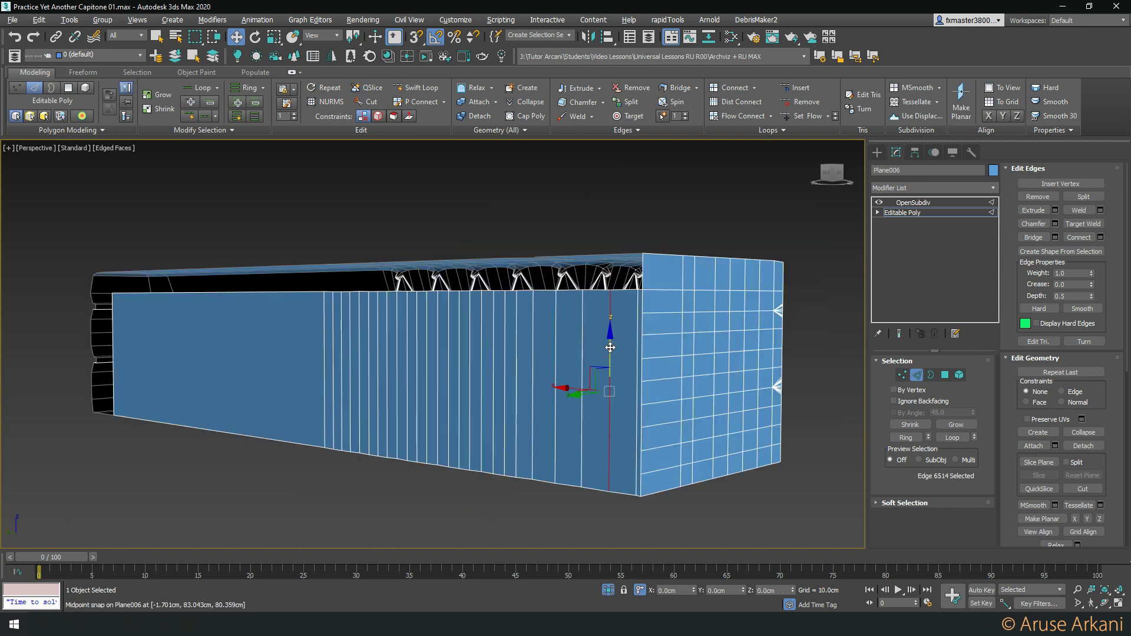
# Ring the edge and connect it with 8 segments, pinch 0 and slide 0
pyautogui.hotkey('alt', 'r')
pyautogui.keyDown('shift'); pyautogui.click(735, 87); pyautogui.keyUp('shift')
pyautogui.moveTo(565, 260); pyautogui.dragTo(389, 282)
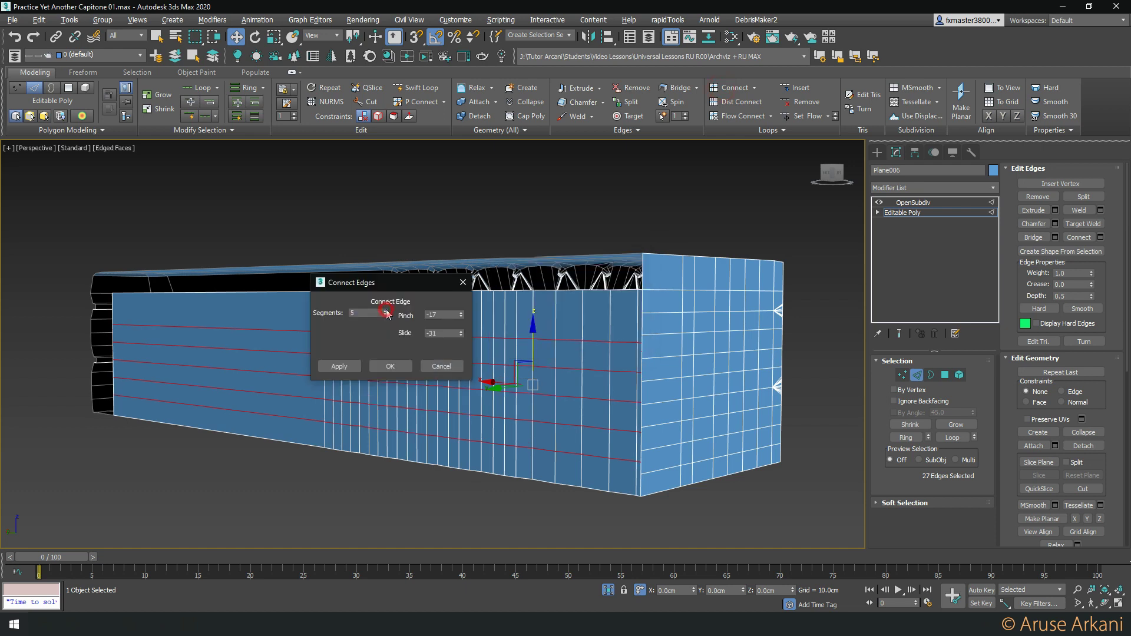
pyautogui.rightClick(462, 334)
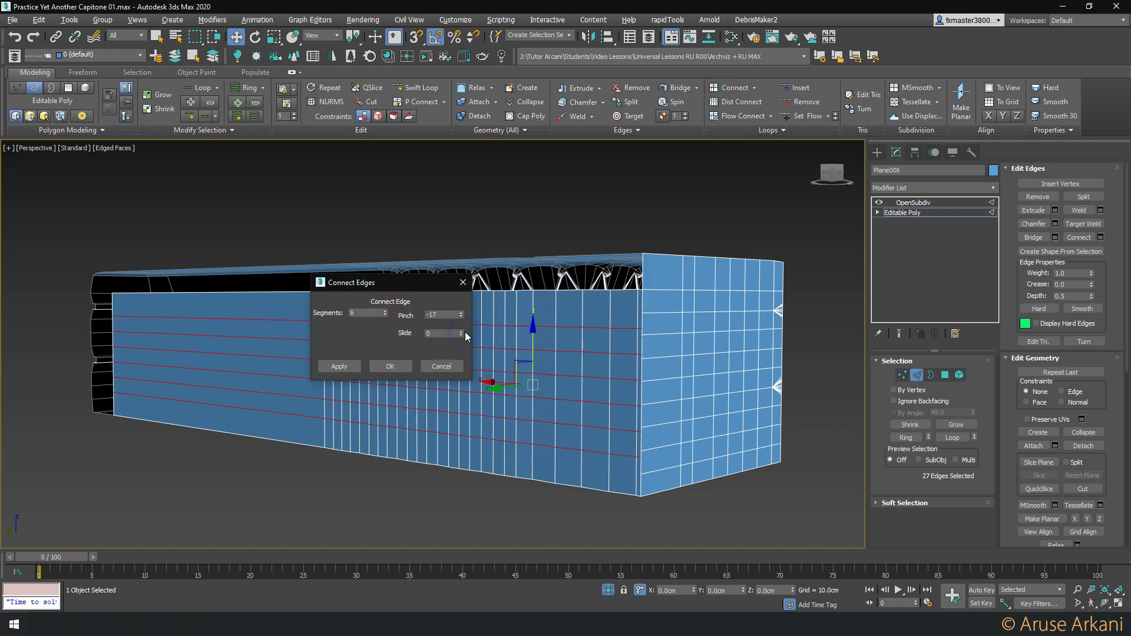
pyautogui.click(385, 310)
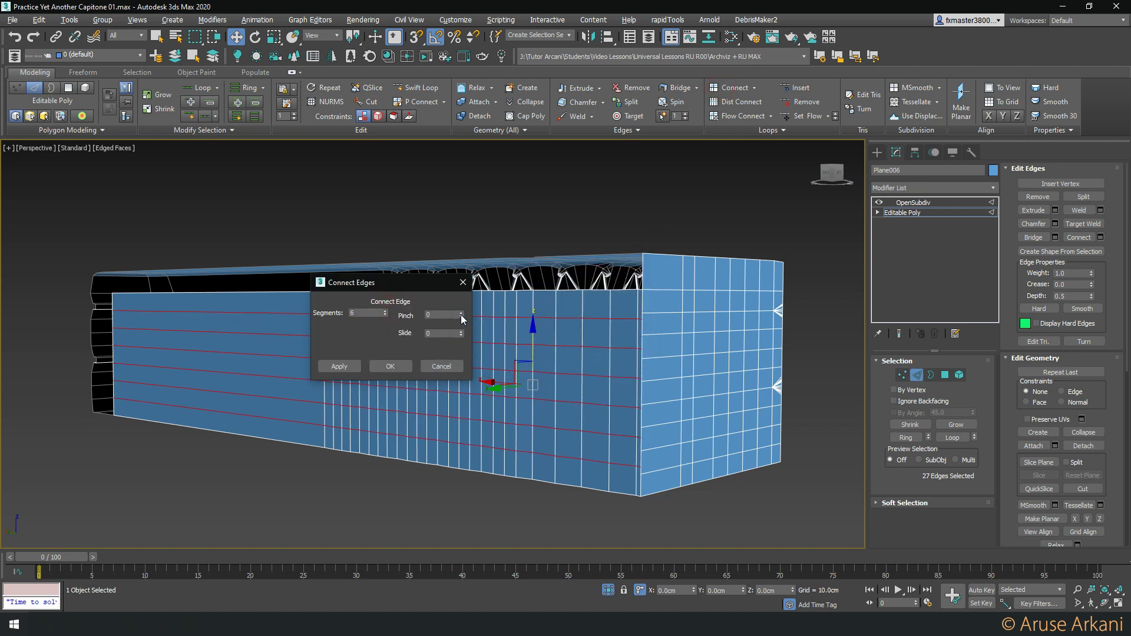
pyautogui.rightClick(461, 315)
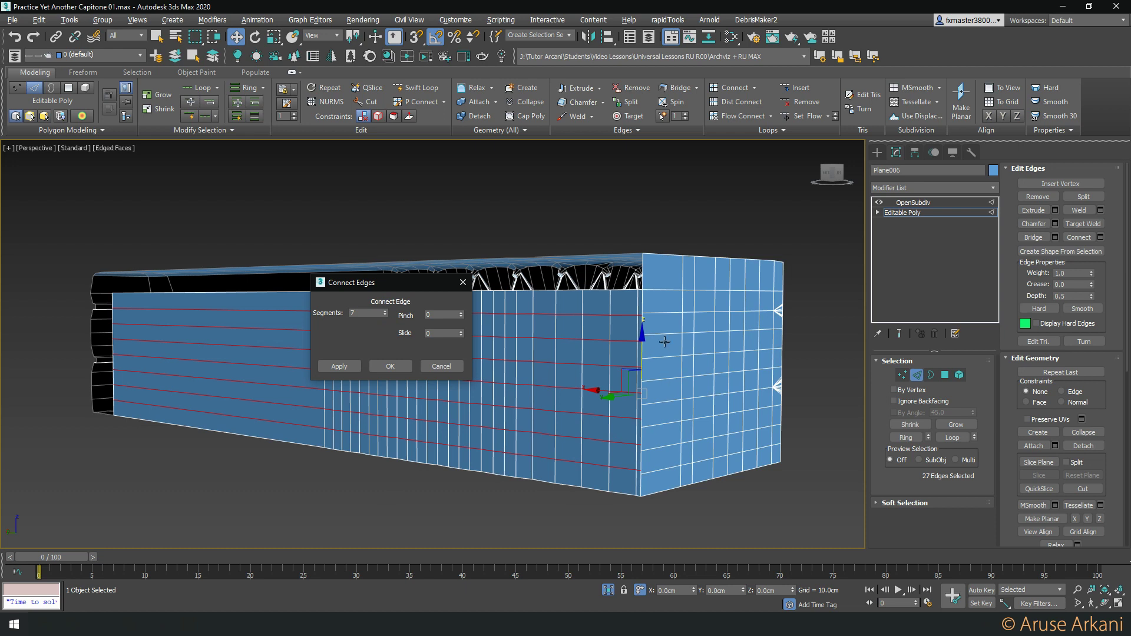
pyautogui.click(384, 311)
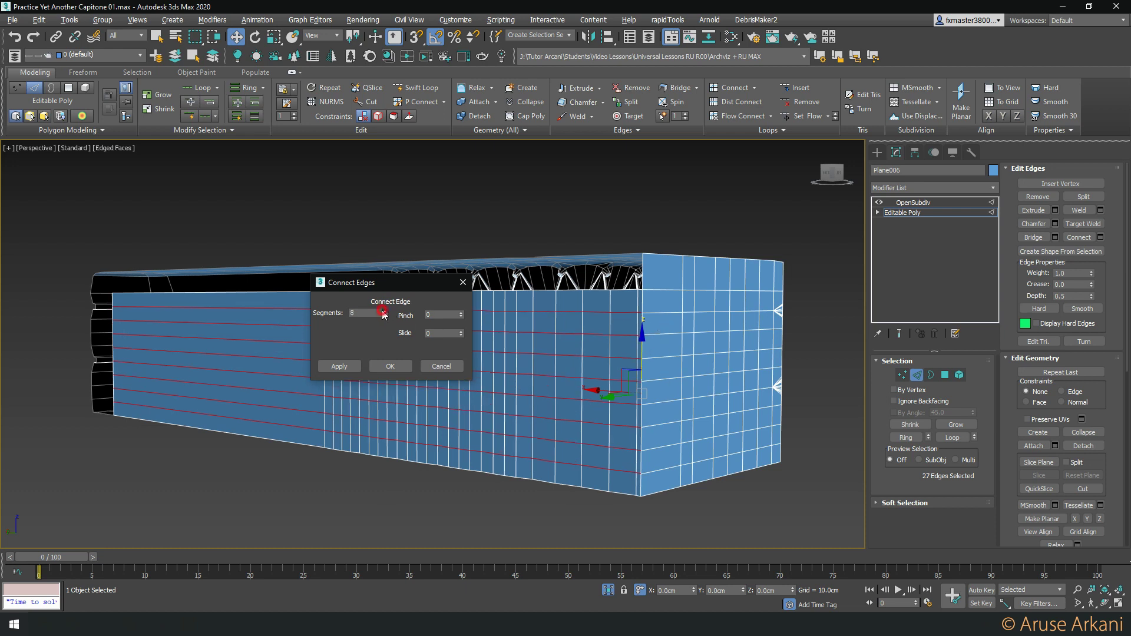
pyautogui.click(390, 366)
pyautogui.keyDown('alt'); pyautogui.moveTo(390, 366); pyautogui.dragTo(511, 341, button='middle'); pyautogui.keyUp('alt')
pyautogui.keyDown('ctrl'); pyautogui.click(481, 340); pyautogui.keyUp('ctrl')
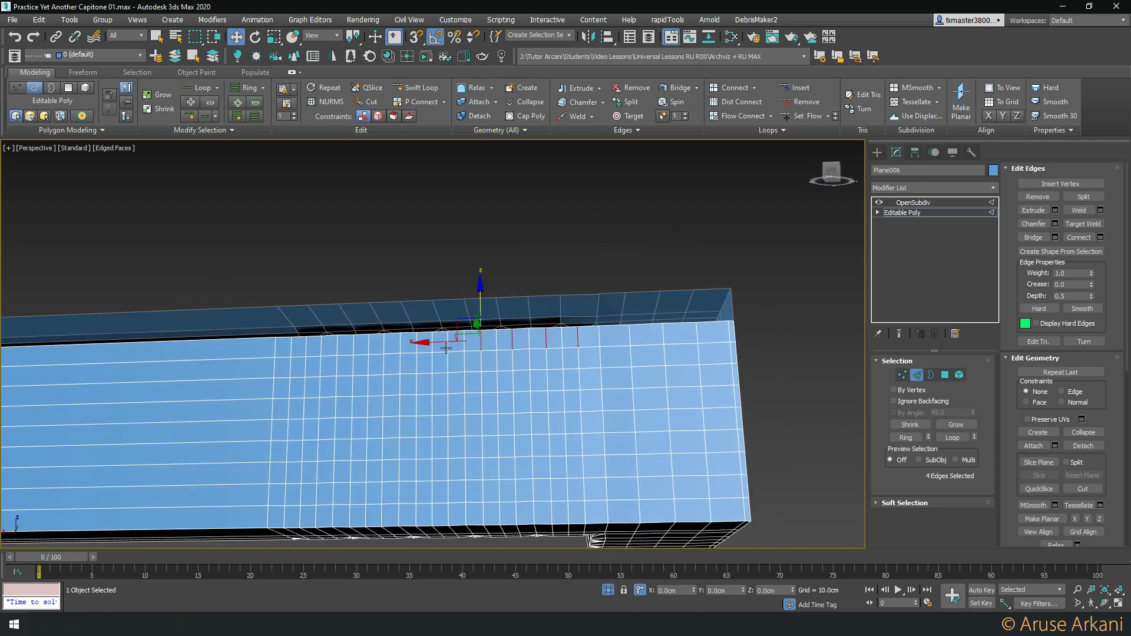
pyautogui.keyDown('ctrl'); pyautogui.click(448, 340); pyautogui.keyUp('ctrl')
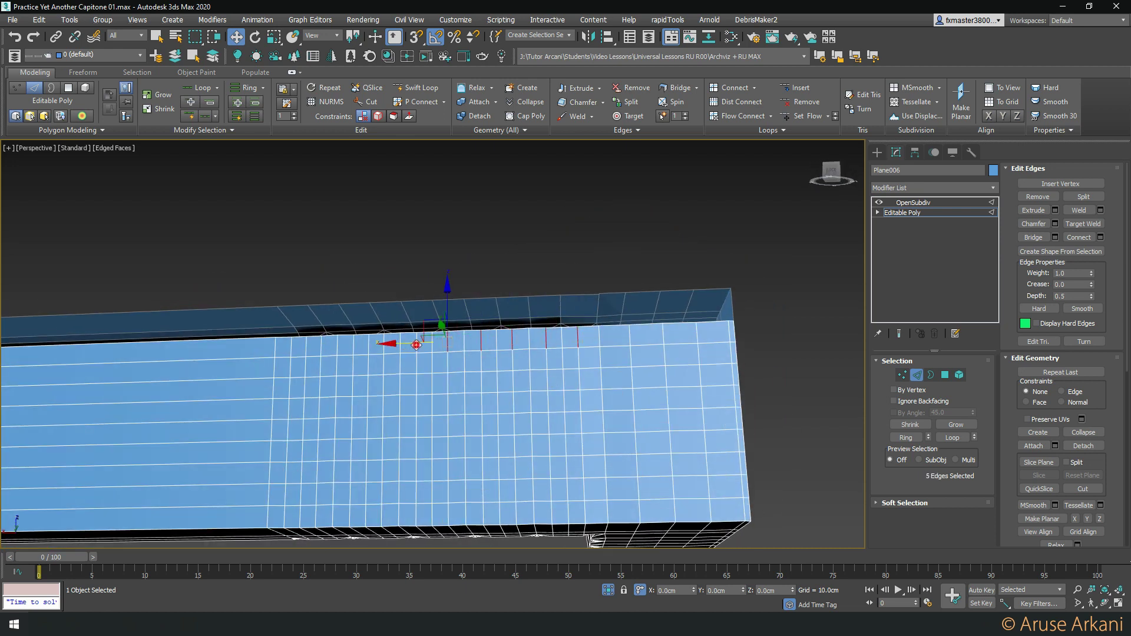
pyautogui.keyDown('ctrl'); pyautogui.click(416, 344); pyautogui.keyUp('ctrl')
pyautogui.keyDown('alt'); pyautogui.click(384, 344); pyautogui.keyUp('alt')
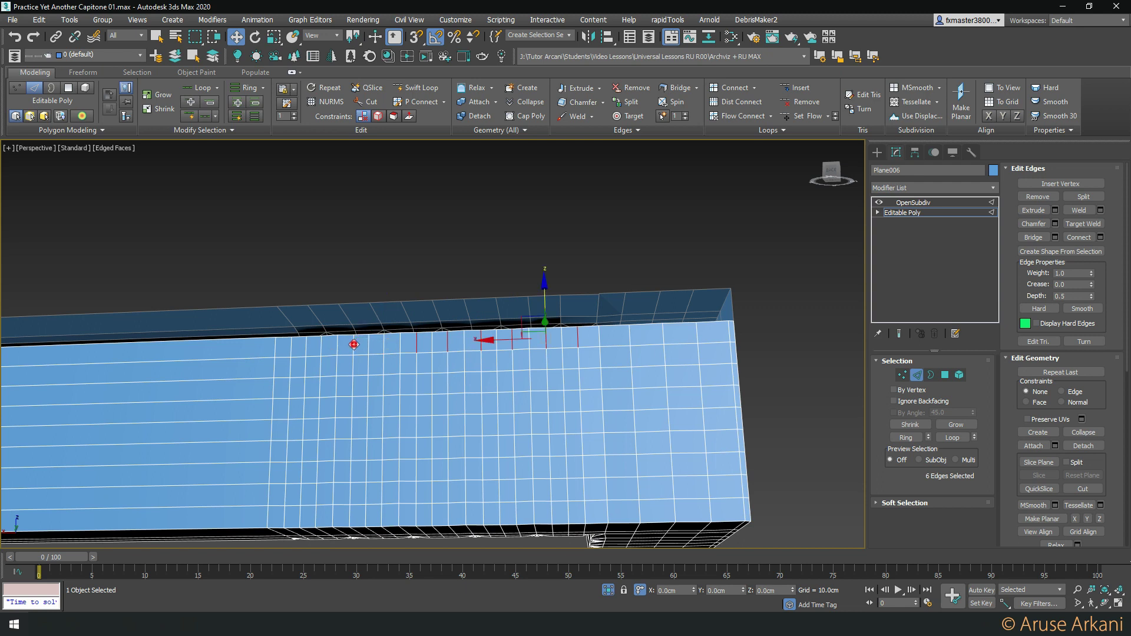
pyautogui.keyDown('ctrl'); pyautogui.click(357, 345); pyautogui.keyUp('ctrl')
pyautogui.keyDown('alt'); pyautogui.moveTo(358, 345); pyautogui.dragTo(374, 397, button='middle'); pyautogui.keyUp('alt')
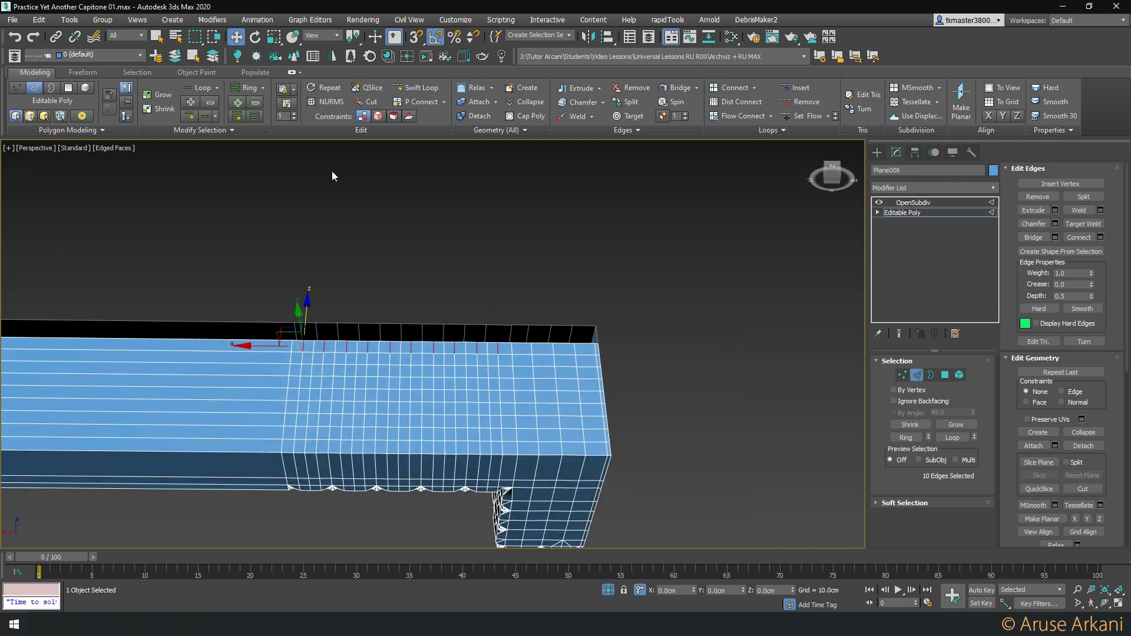
pyautogui.click(191, 102)
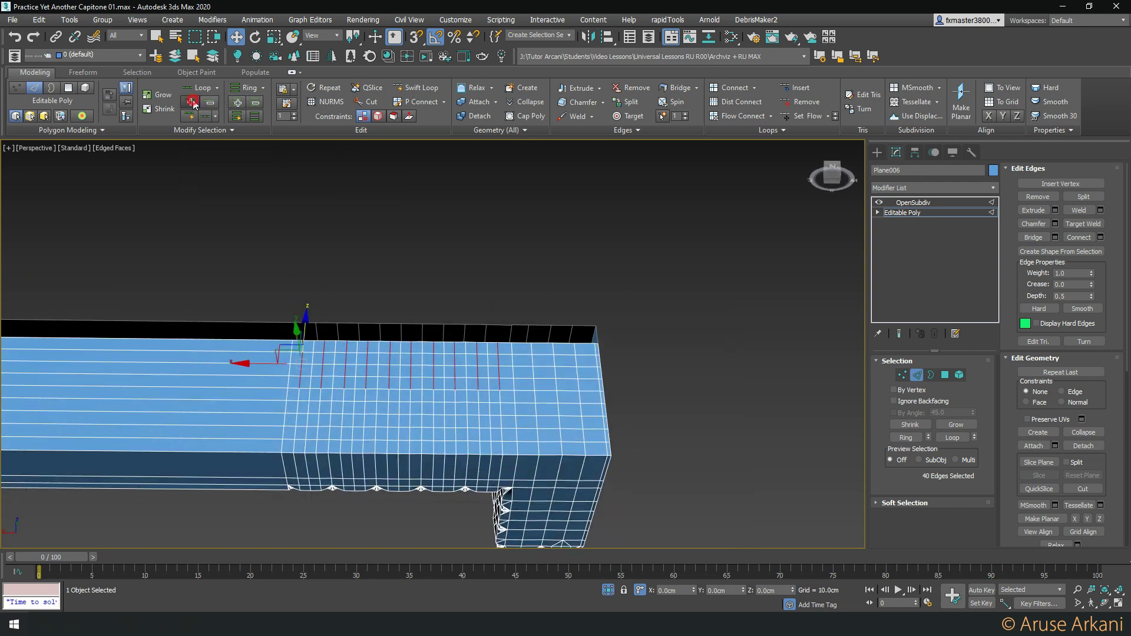
pyautogui.moveTo(460, 448)
pyautogui.keyDown('alt'); pyautogui.mouseDown(button='middle')
pyautogui.moveTo(494, 489)
pyautogui.moveTo(585, 295)
pyautogui.mouseUp(button='middle'); pyautogui.keyUp('alt')
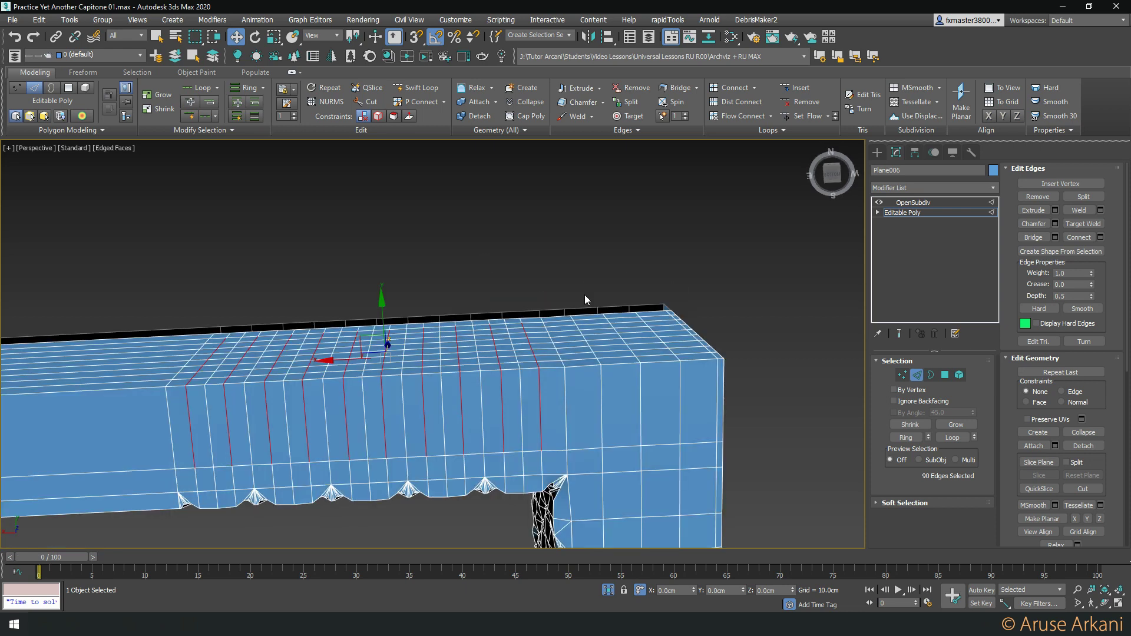
pyautogui.click(585, 297)
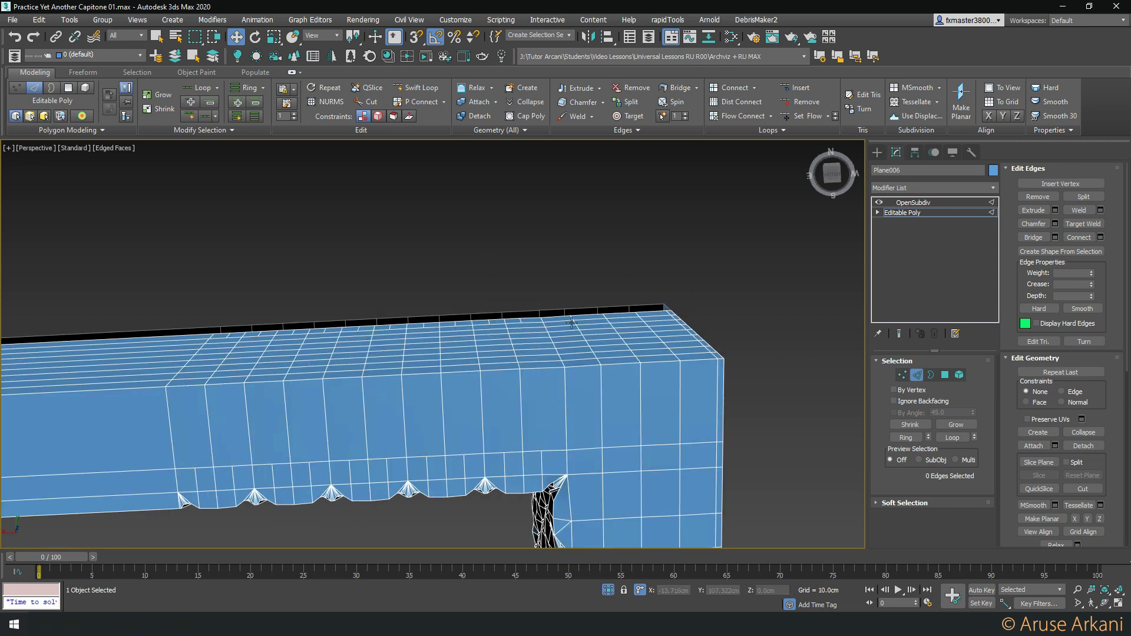
pyautogui.keyDown('alt'); pyautogui.moveTo(555, 358); pyautogui.dragTo(557, 353, button='middle'); pyautogui.keyUp('alt')
pyautogui.click(529, 303)
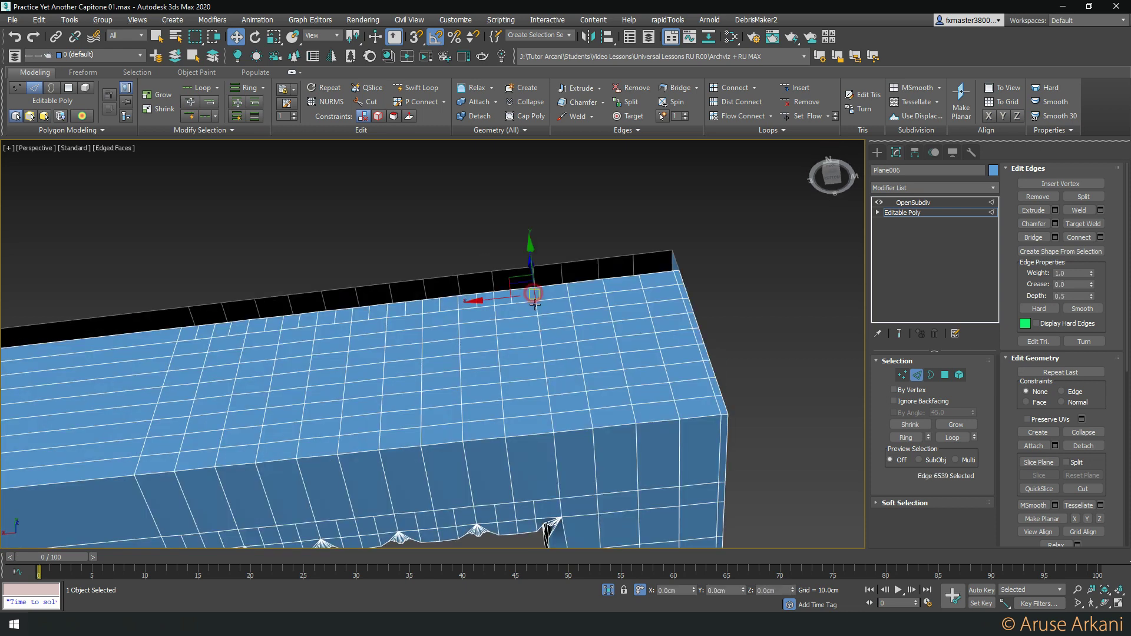
pyautogui.keyDown('ctrl'); pyautogui.click(178, 334); pyautogui.keyUp('ctrl')
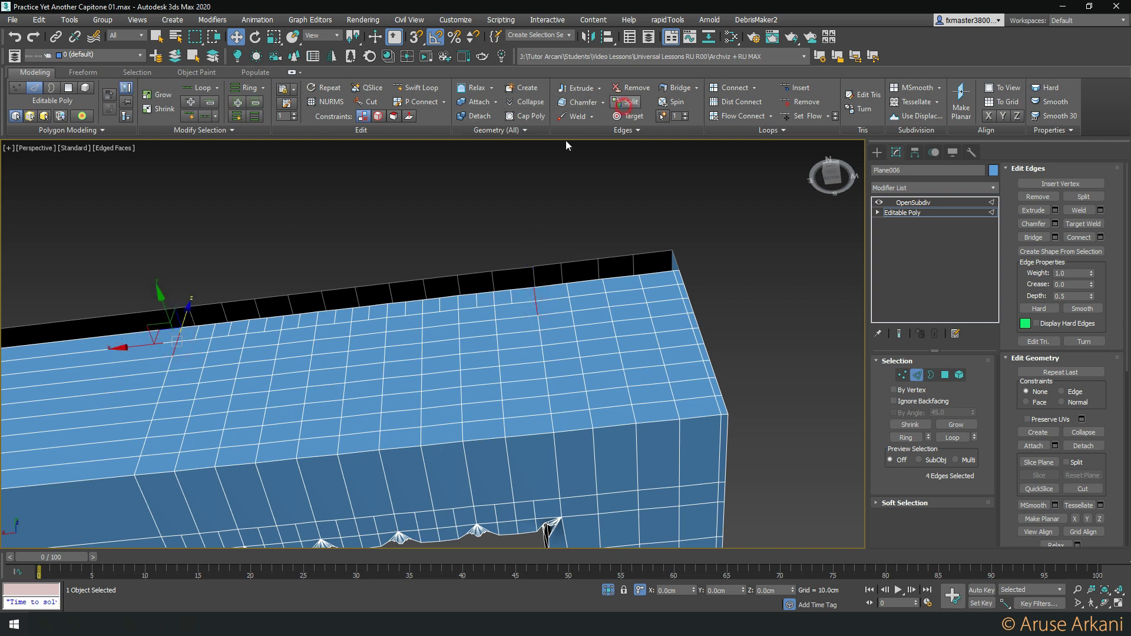
pyautogui.click(511, 297)
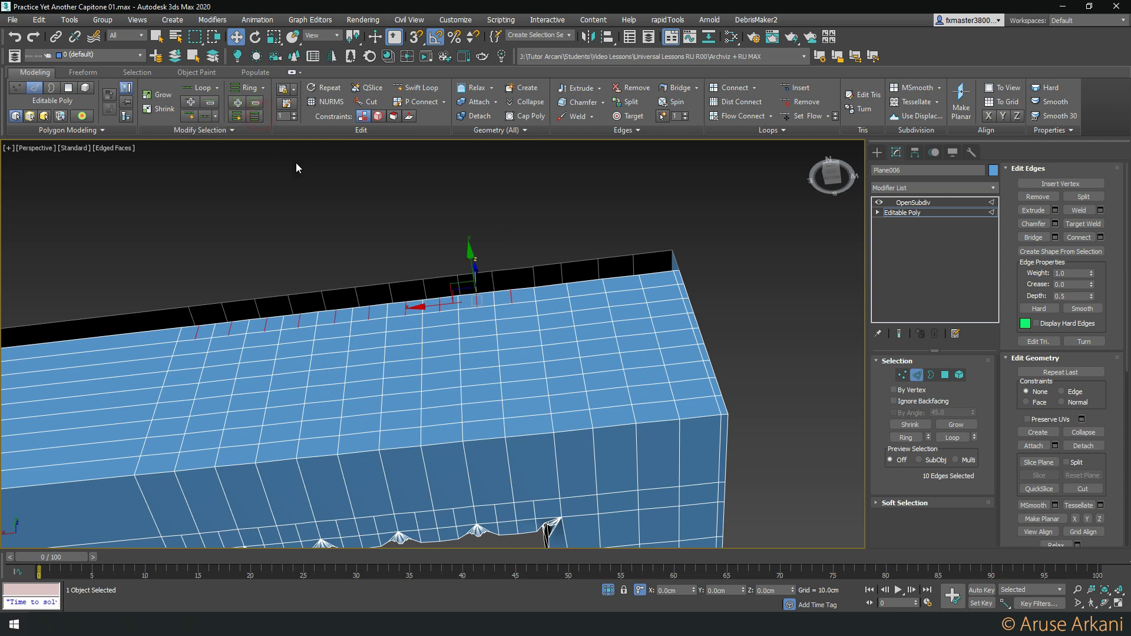
pyautogui.click(803, 101)
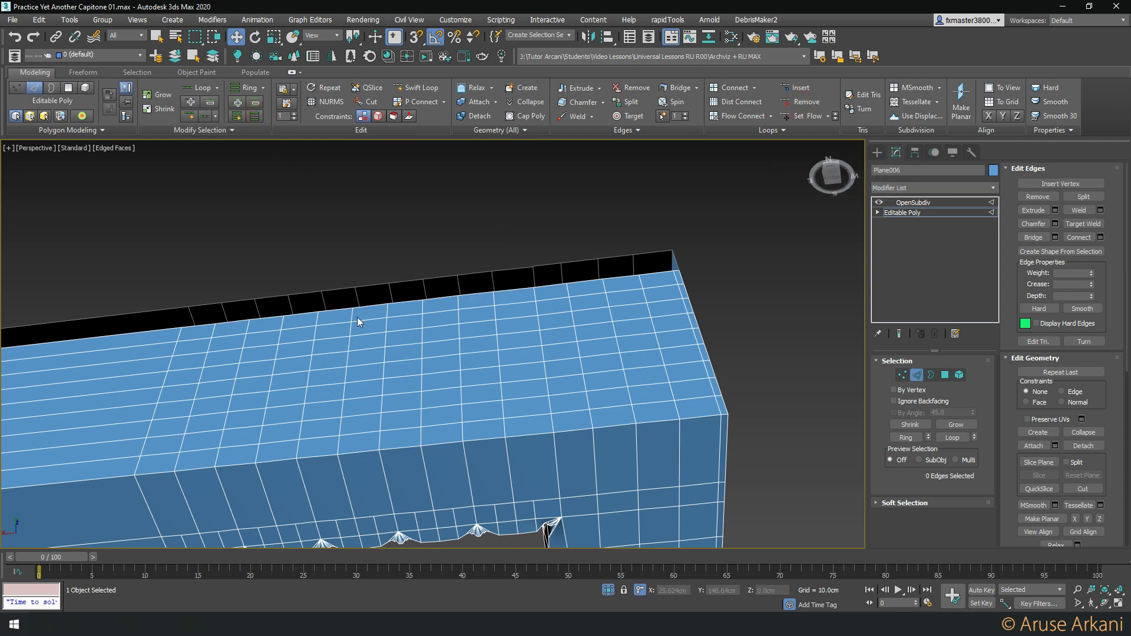
pyautogui.keyDown('alt'); pyautogui.moveTo(357, 317); pyautogui.dragTo(479, 394, button='middle'); pyautogui.keyUp('alt')
# Select the notch vertex at the bottom corner and slide it left along X
pyautogui.scroll(10, 479, 395)
pyautogui.press('1')
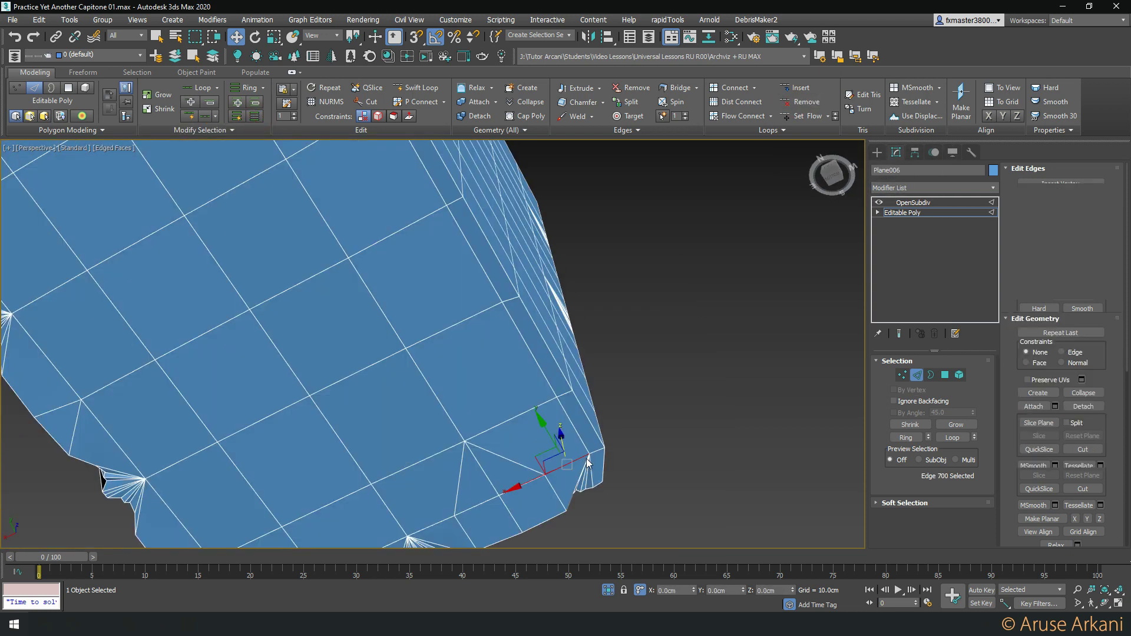
pyautogui.click(588, 455)
pyautogui.moveTo(588, 455); pyautogui.dragTo(579, 432, button='middle')
pyautogui.moveTo(536, 443); pyautogui.dragTo(513, 457)
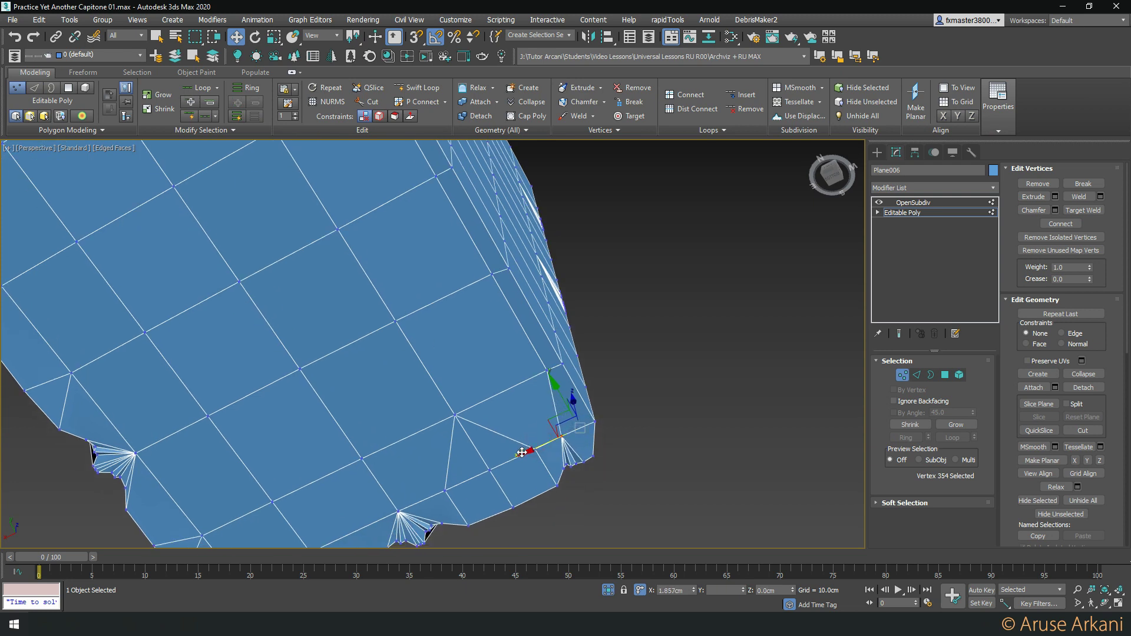
# Target-weld the stray vertex onto its neighbour, then clear the selection and zoom out
pyautogui.hotkey('ctrl', 'w')
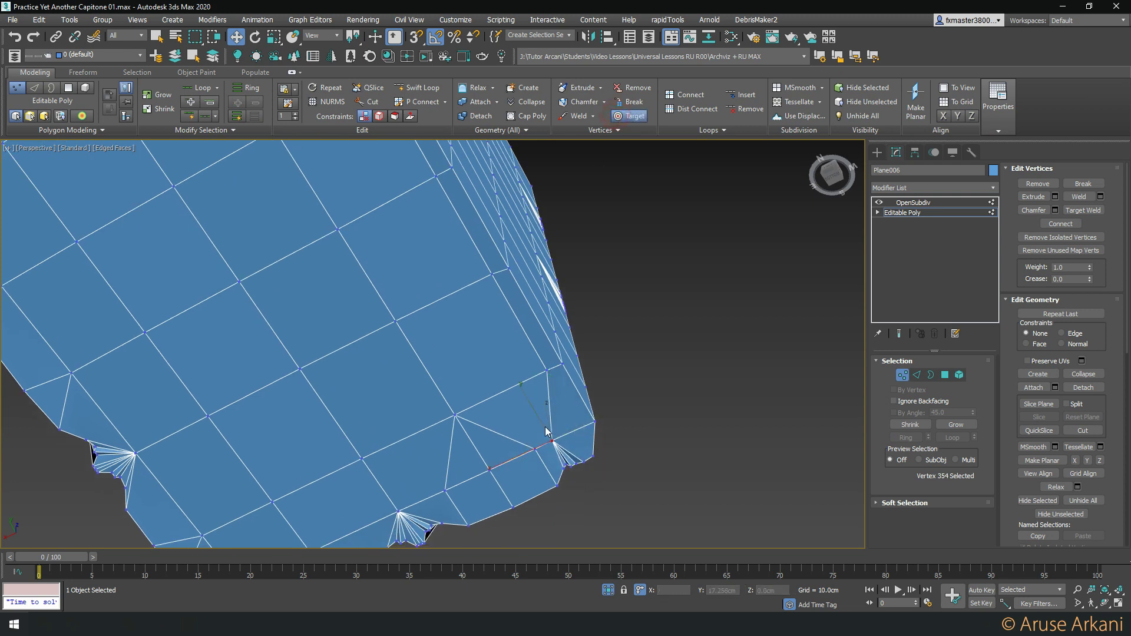
pyautogui.click(534, 450)
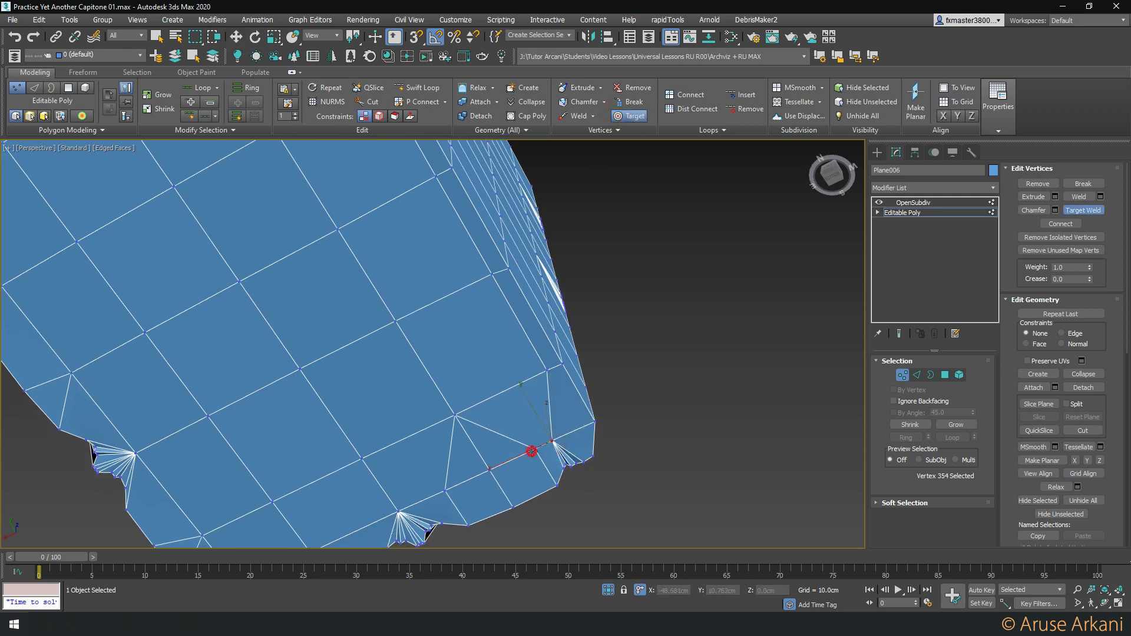
pyautogui.rightClick(541, 413)
pyautogui.press('2')
pyautogui.click(542, 411)
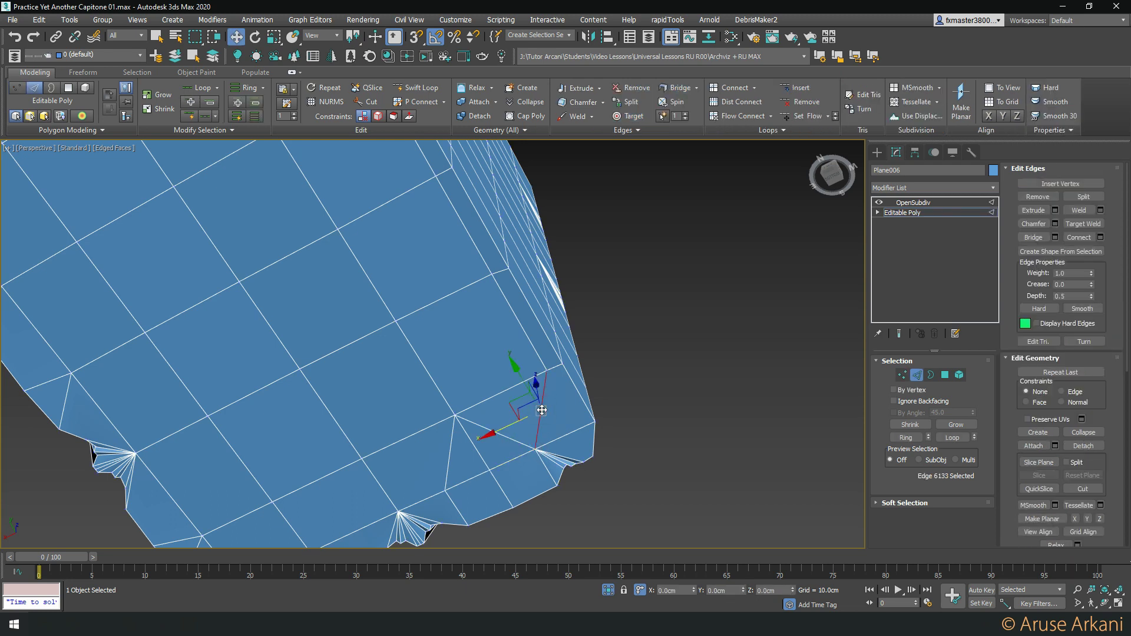
pyautogui.click(544, 357)
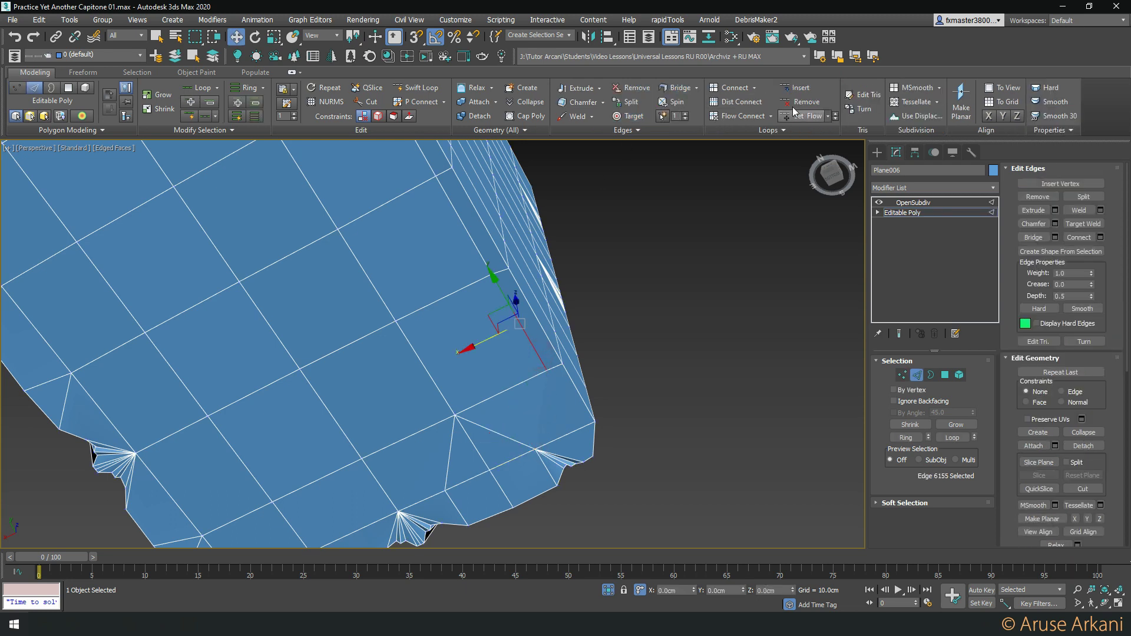
pyautogui.hotkey('shift', 'z')
pyautogui.hotkey('shift', 'z')
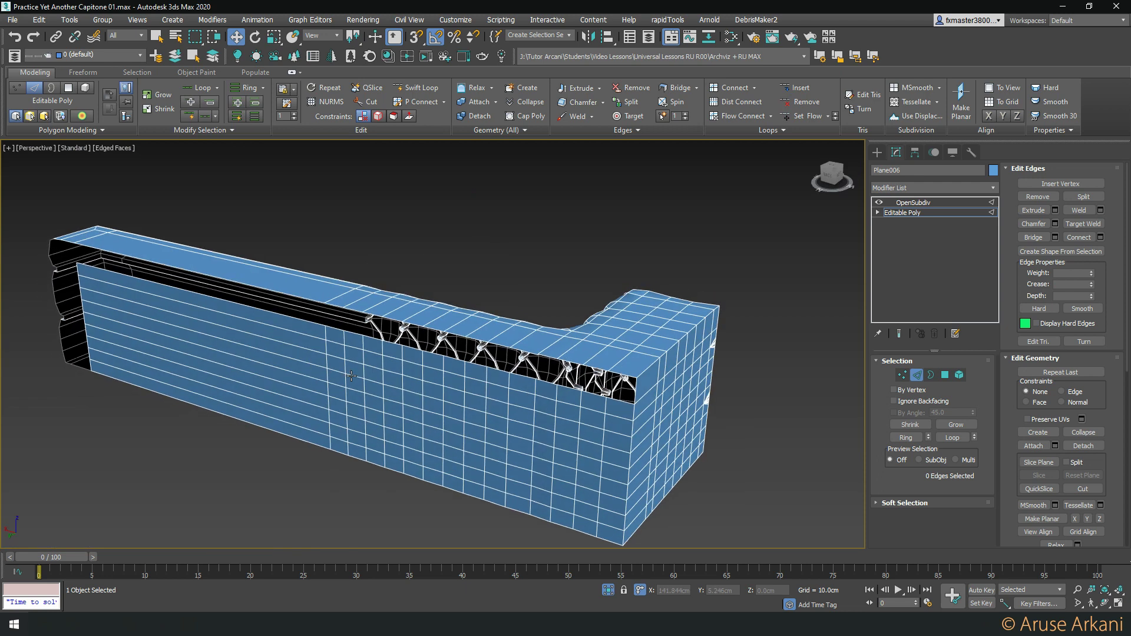
# Convert the slot's open border to vertices and weld the overlapping ones
pyautogui.press('3')
pyautogui.click(442, 356)
pyautogui.rightClick(436, 354)
pyautogui.click(398, 314)
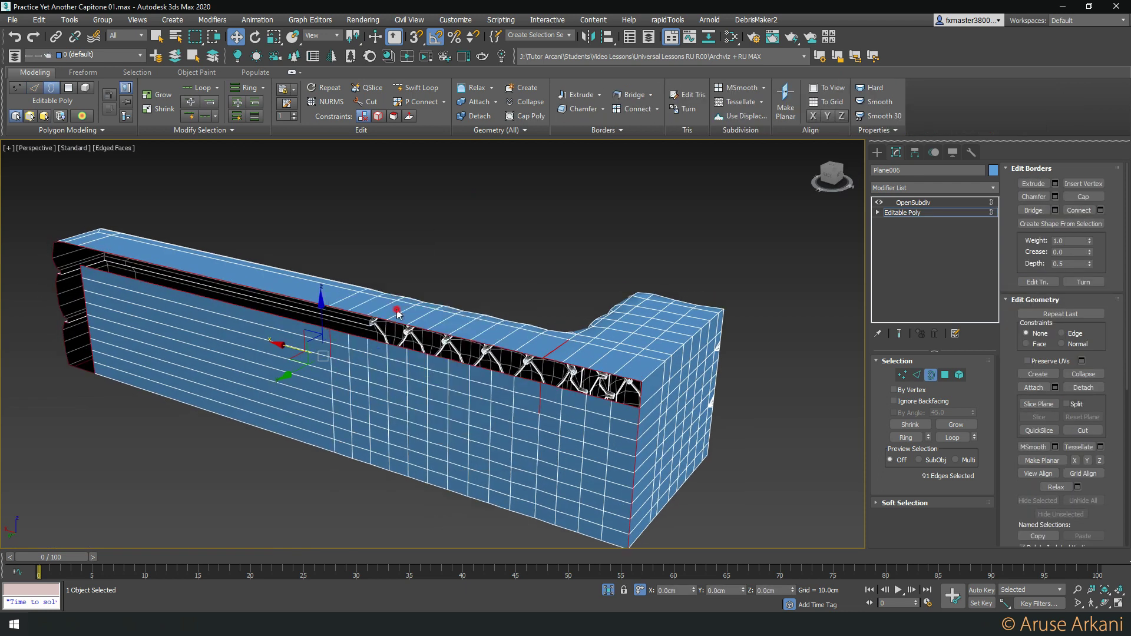
pyautogui.click(593, 116)
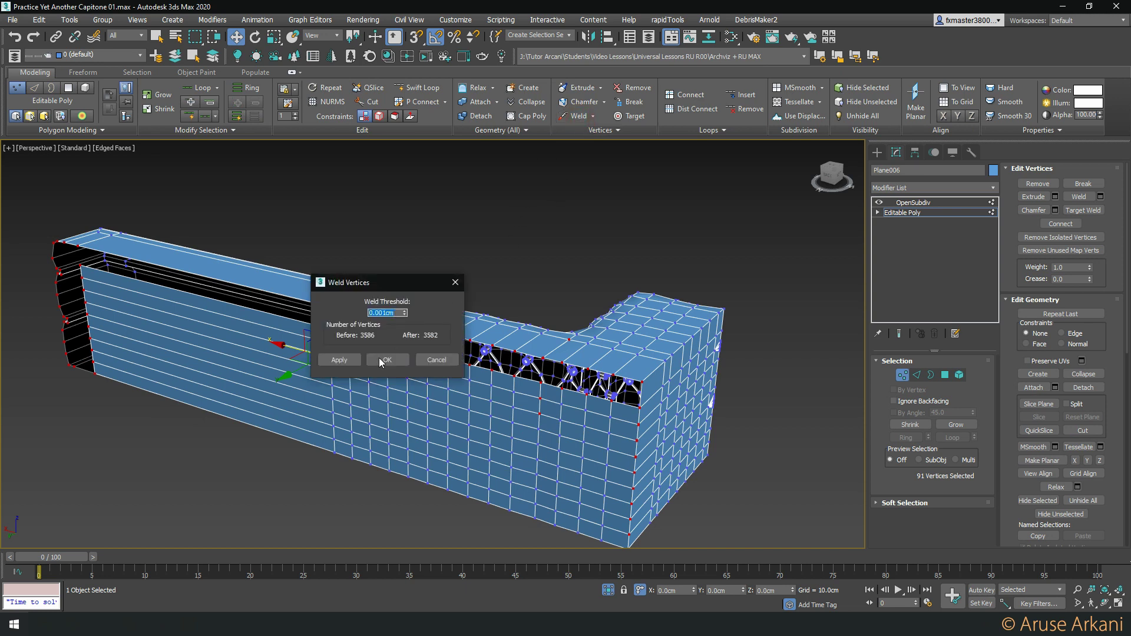
pyautogui.click(381, 359)
# Target-weld a leftover vertex along the slot onto its neighbour
pyautogui.press('3')
pyautogui.scroll(3, 535, 363)
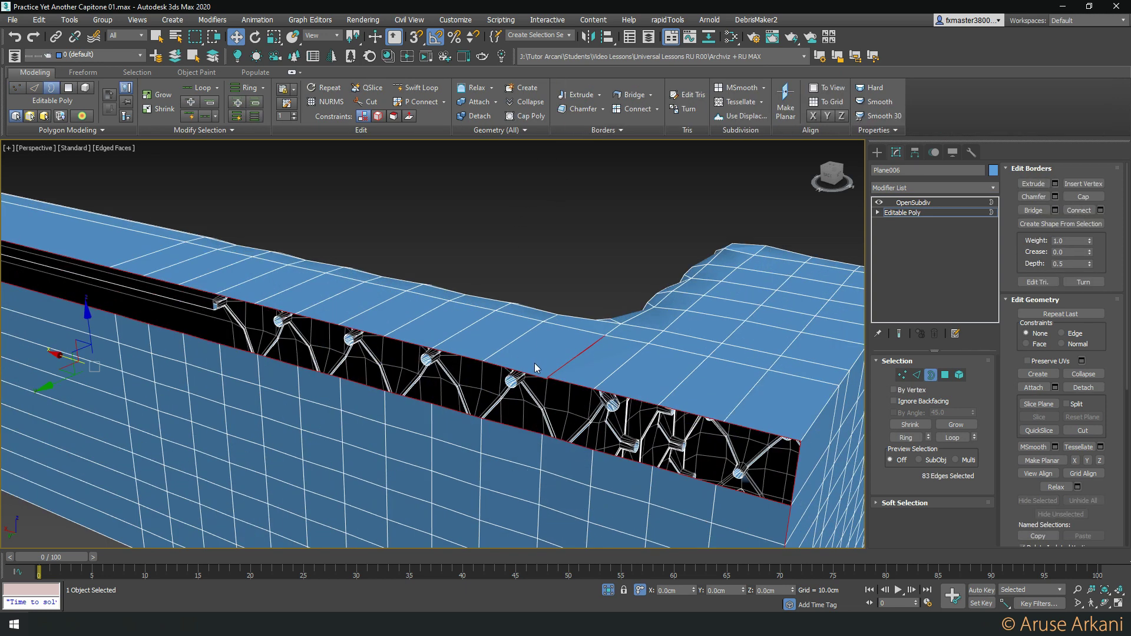
pyautogui.scroll(3, 519, 266)
pyautogui.scroll(2, 517, 223)
pyautogui.scroll(-2, 512, 218)
pyautogui.press('1')
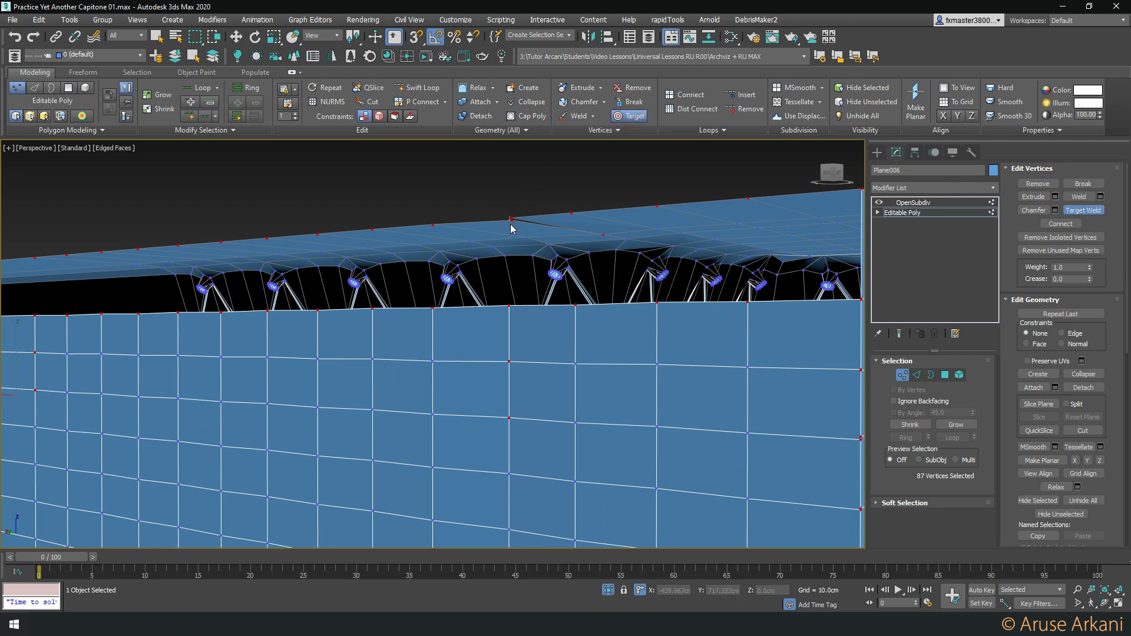
pyautogui.click(510, 221)
# Select and weld the 20 vertices at the arm's bottom corner
pyautogui.press('3')
pyautogui.press('w')
pyautogui.scroll(-4, 510, 236)
pyautogui.scroll(4, 505, 234)
pyautogui.keyDown('alt'); pyautogui.moveTo(505, 234); pyautogui.dragTo(547, 297, button='middle'); pyautogui.keyUp('alt')
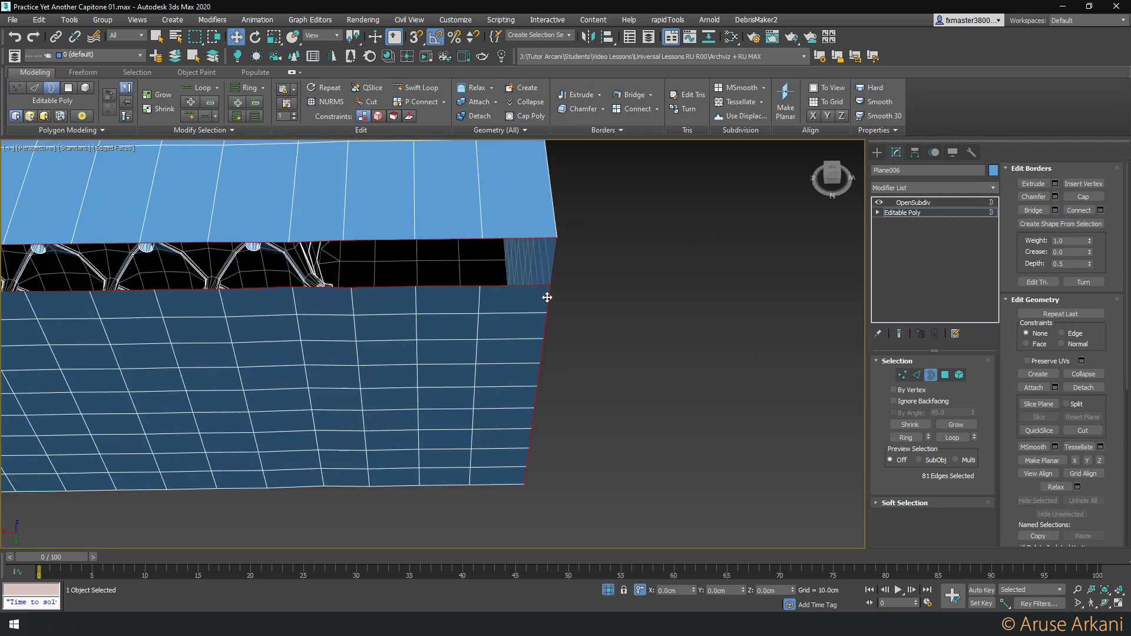
pyautogui.moveTo(532, 450)
pyautogui.keyDown('alt'); pyautogui.mouseDown(button='middle')
pyautogui.moveTo(384, 417)
pyautogui.moveTo(404, 430)
pyautogui.mouseUp(button='middle'); pyautogui.keyUp('alt')
pyautogui.press('1')
pyautogui.moveTo(318, 380); pyautogui.dragTo(389, 408)
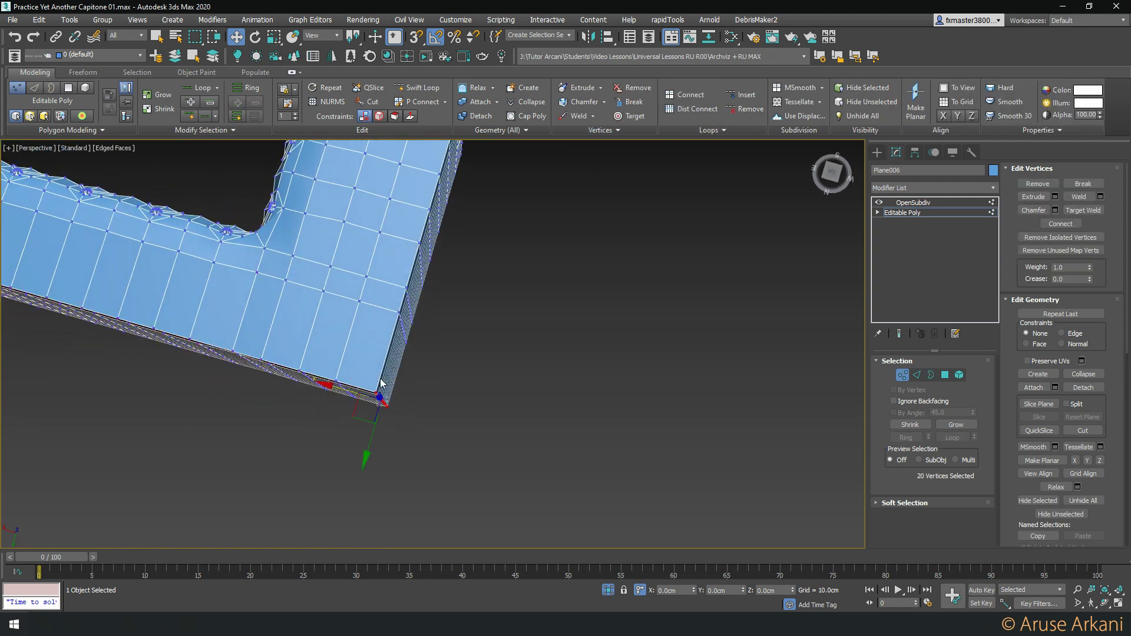
pyautogui.keyDown('shift'); pyautogui.click(565, 116); pyautogui.keyUp('shift')
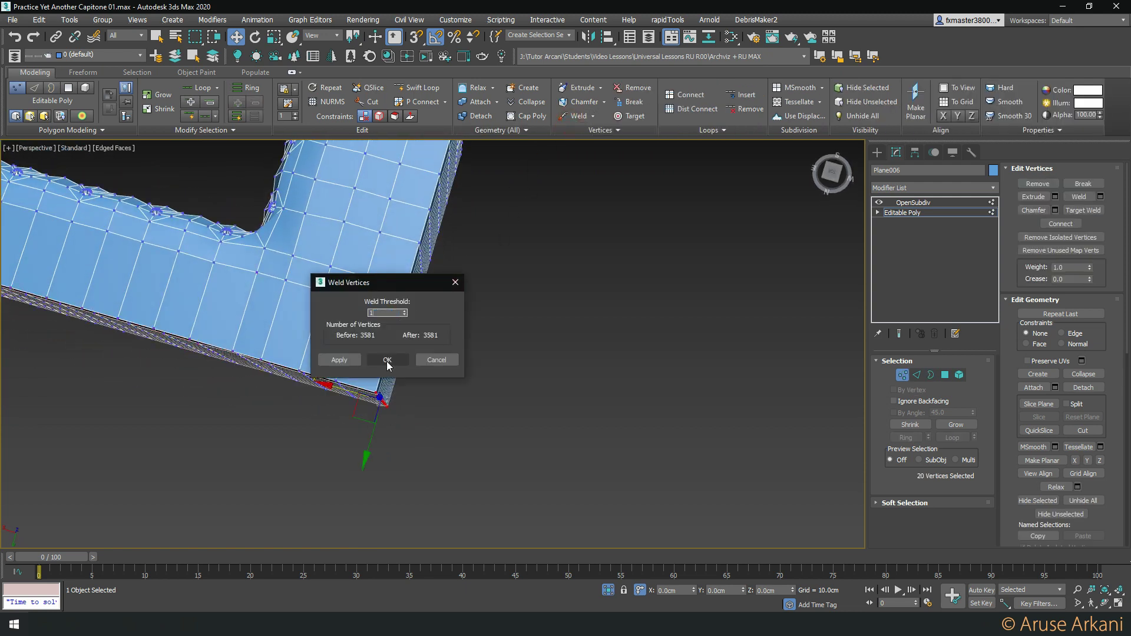
pyautogui.click(388, 360)
pyautogui.keyDown('alt'); pyautogui.moveTo(387, 362); pyautogui.dragTo(365, 354, button='middle'); pyautogui.keyUp('alt')
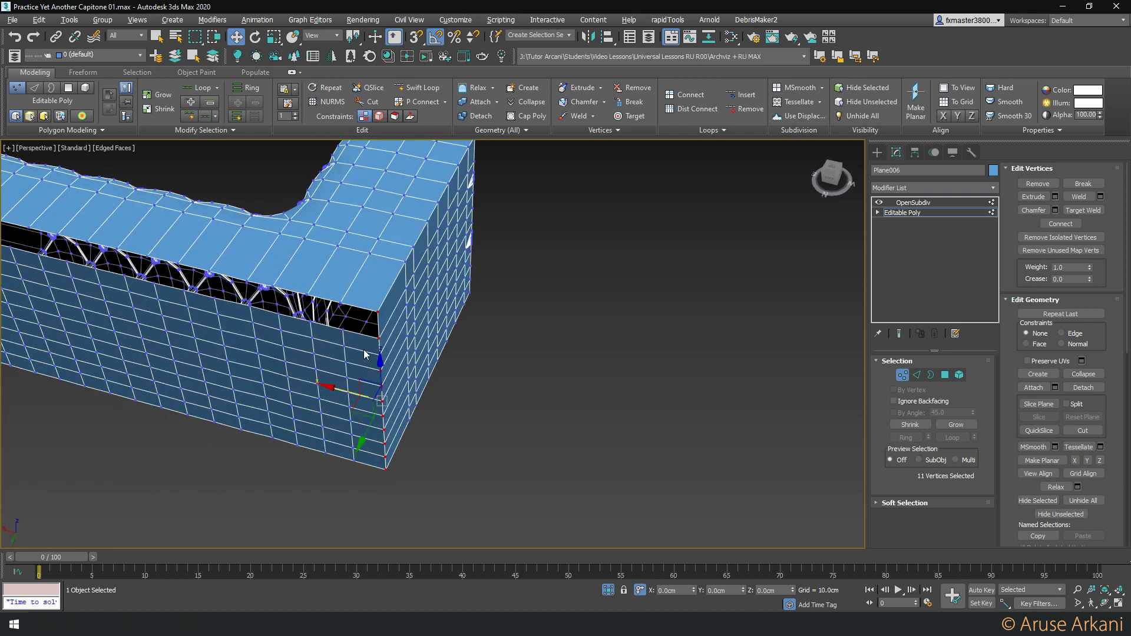
pyautogui.press('3')
pyautogui.moveTo(437, 414)
pyautogui.mouseDown(button='middle')
pyautogui.moveTo(465, 387)
pyautogui.moveTo(282, 372)
pyautogui.mouseUp(button='middle')
pyautogui.scroll(-3, 465, 387)
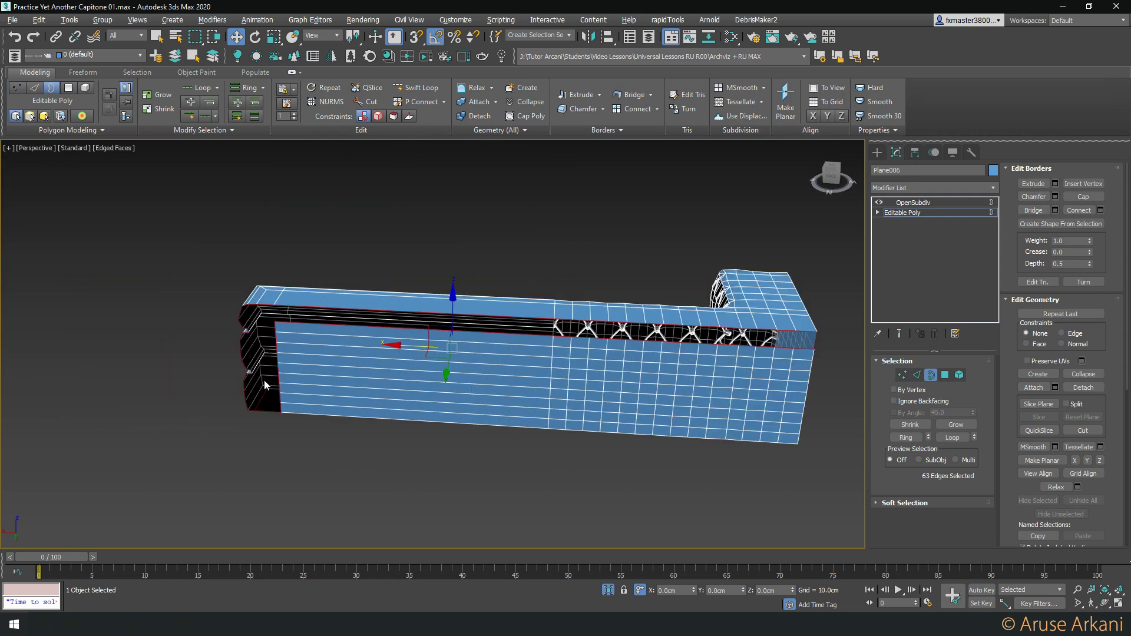
# Select the slot's two long edge loops and bridge them to fill the gap
pyautogui.press('2')
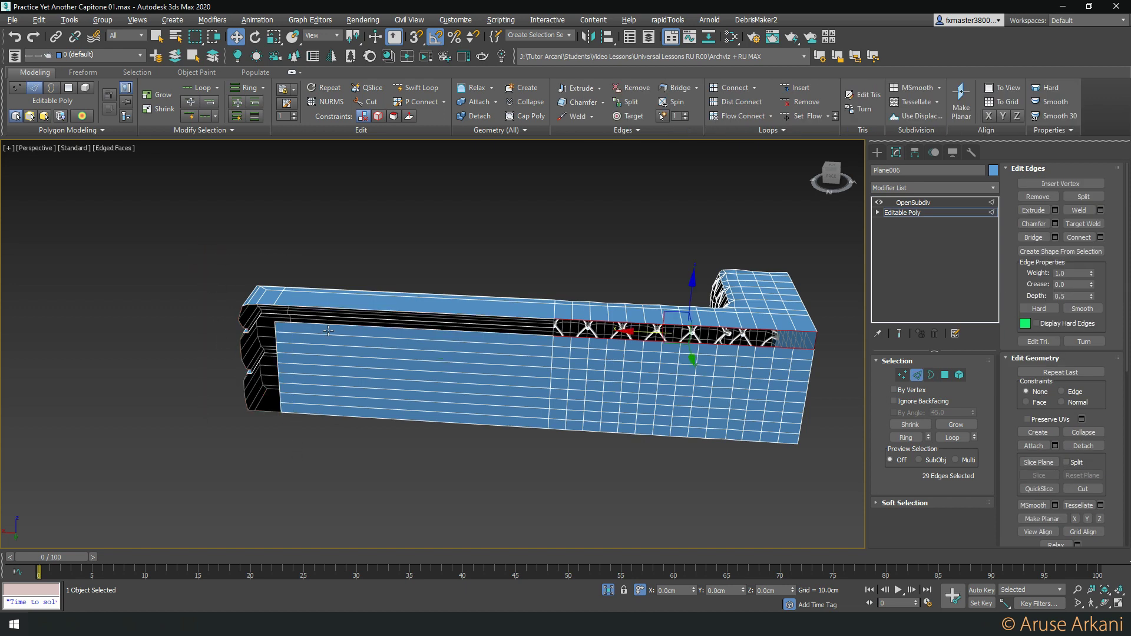
pyautogui.doubleClick(334, 324)
pyautogui.keyDown('ctrl'); pyautogui.click(339, 309); pyautogui.keyUp('ctrl')
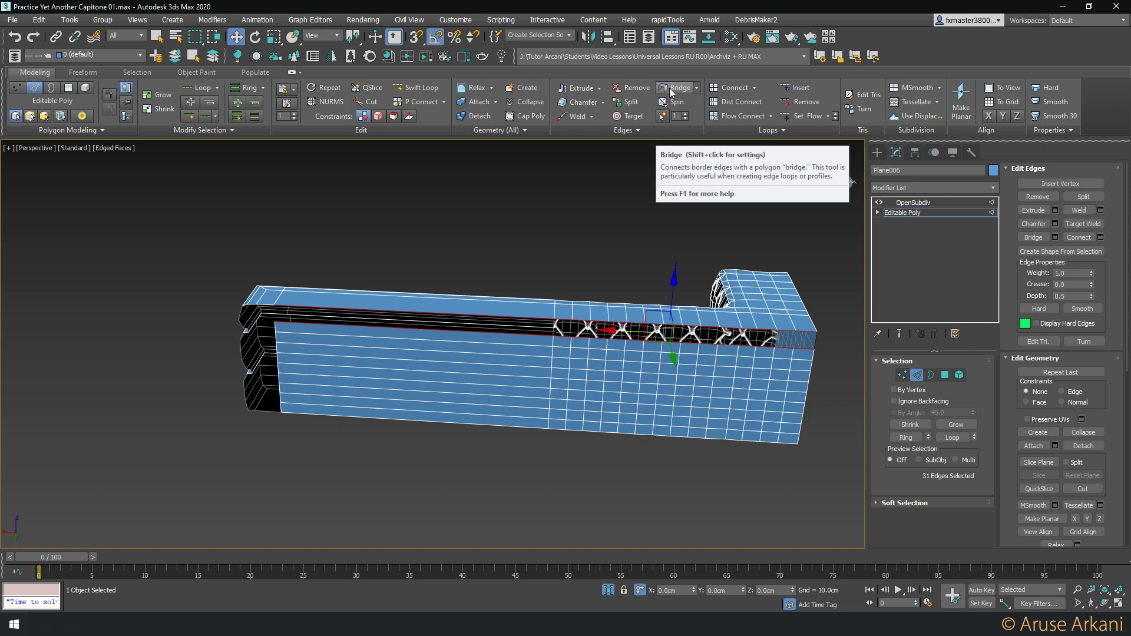
pyautogui.keyDown('alt'); pyautogui.moveTo(644, 224); pyautogui.dragTo(657, 306, button='middle'); pyautogui.keyUp('alt')
pyautogui.scroll(4, 665, 364)
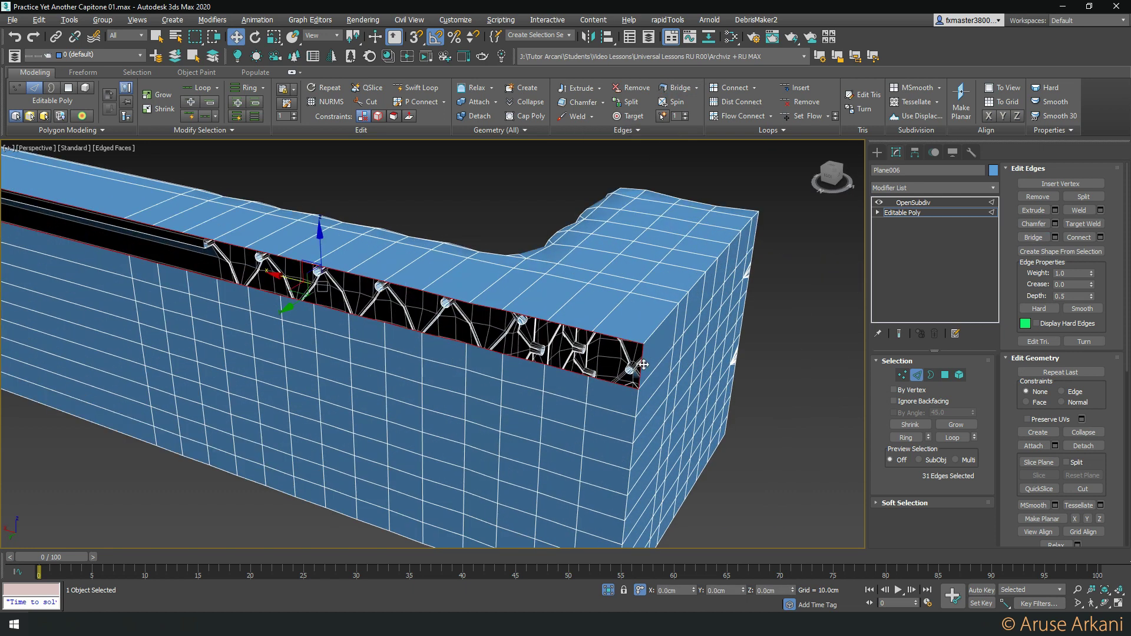
pyautogui.keyDown('alt'); pyautogui.click(642, 365); pyautogui.keyUp('alt')
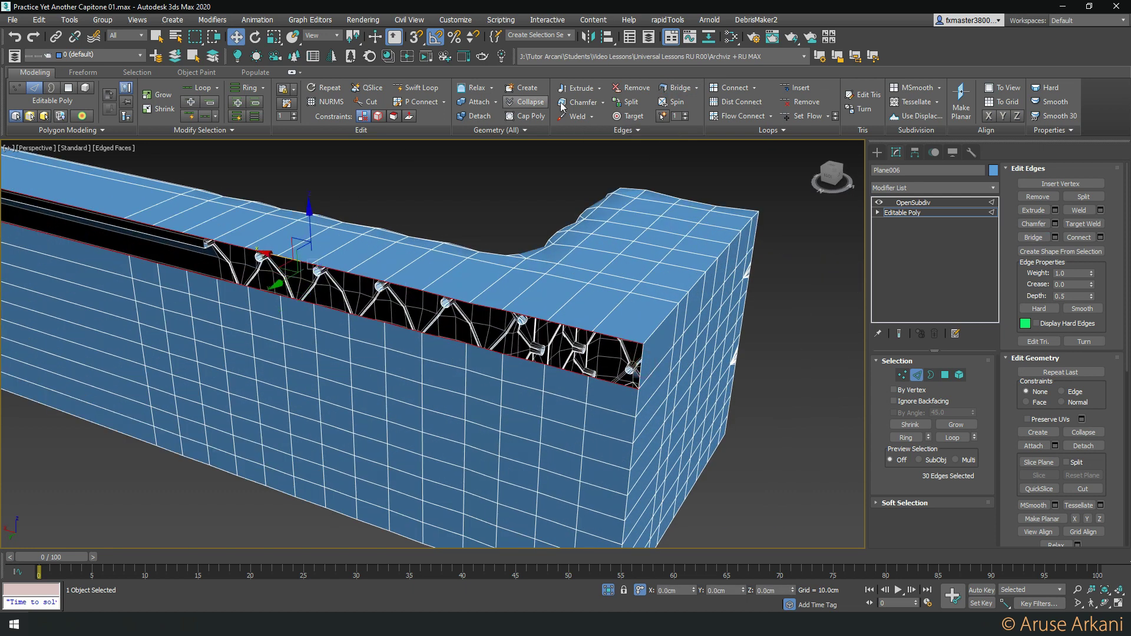
pyautogui.click(677, 87)
# Orbit to the far end of the piece and inspect its corner vertices
pyautogui.scroll(-5, 652, 164)
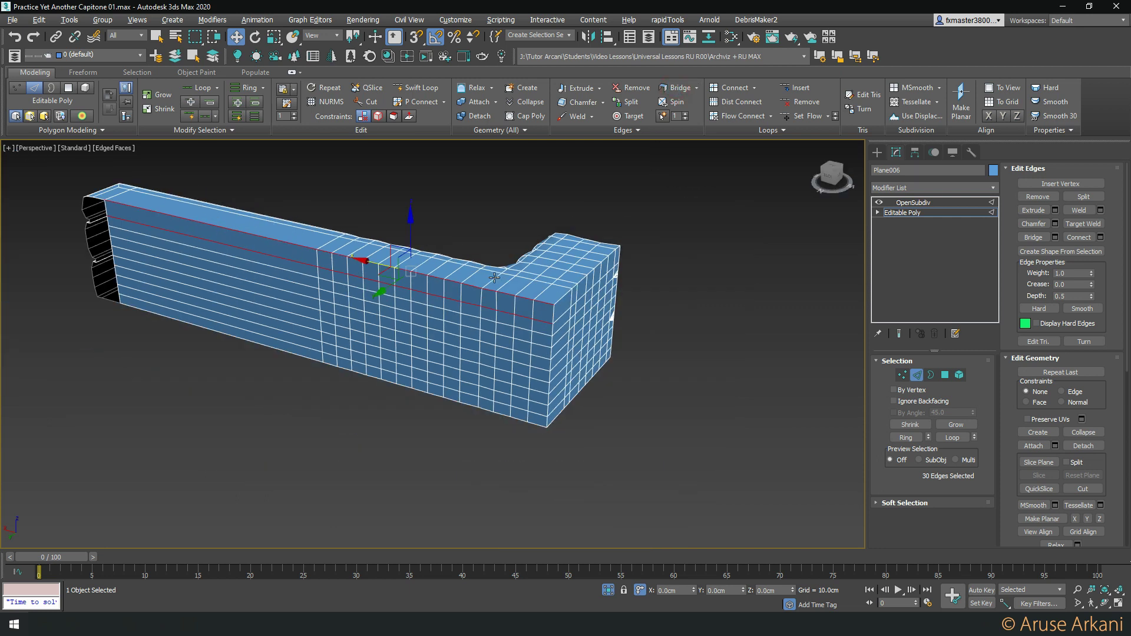
pyautogui.keyDown('alt'); pyautogui.moveTo(652, 164); pyautogui.dragTo(412, 265, button='middle'); pyautogui.keyUp('alt')
pyautogui.scroll(5, 177, 295)
pyautogui.press('1')
pyautogui.click(287, 257)
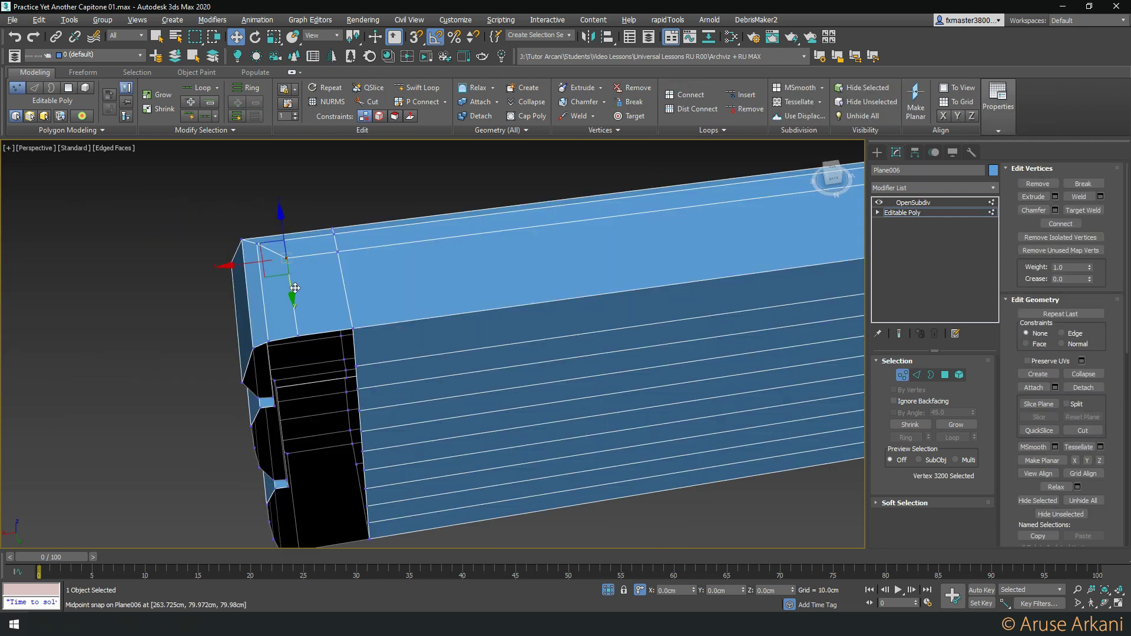
pyautogui.click(294, 295)
pyautogui.click(271, 342)
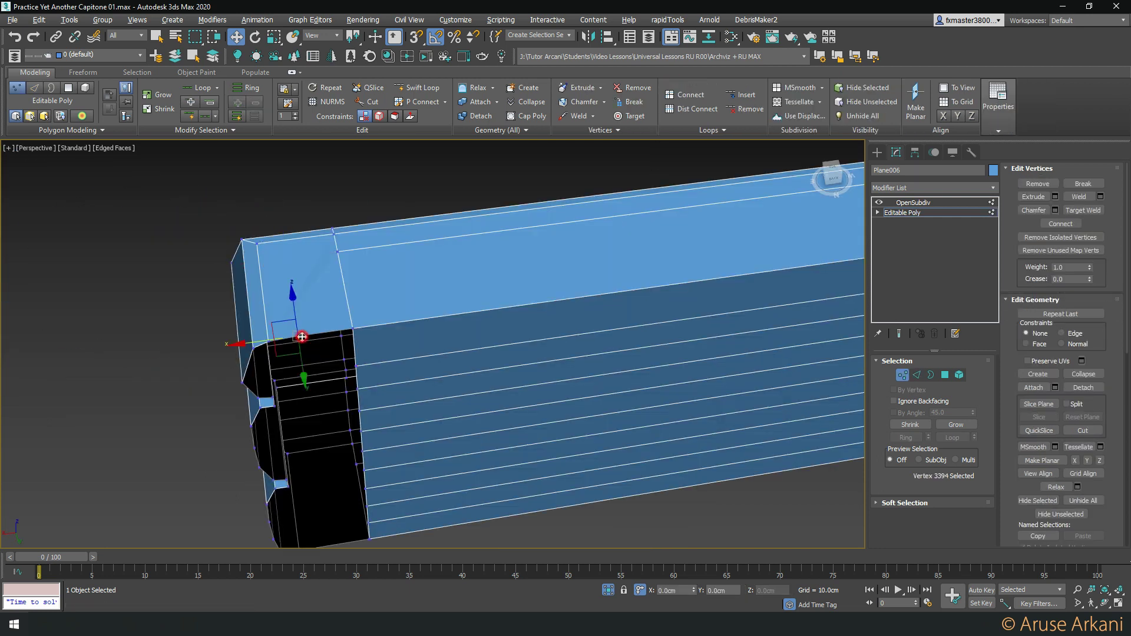
pyautogui.click(305, 361)
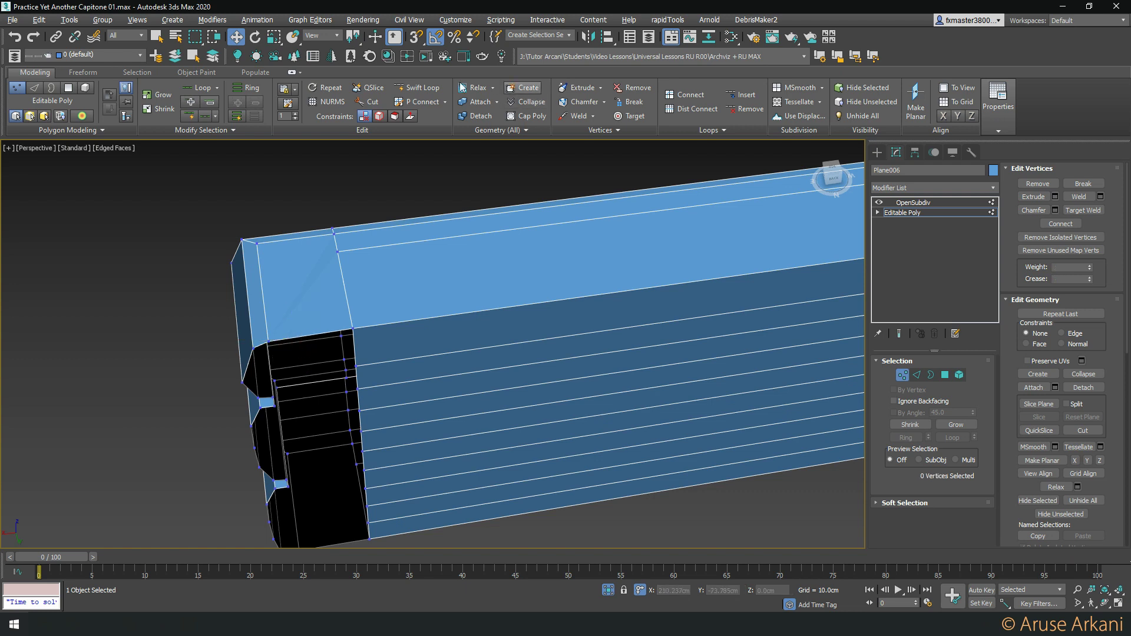
# Insert a Swift Loop near the end and vertex-snap it into line
pyautogui.click(416, 87)
pyautogui.click(257, 265)
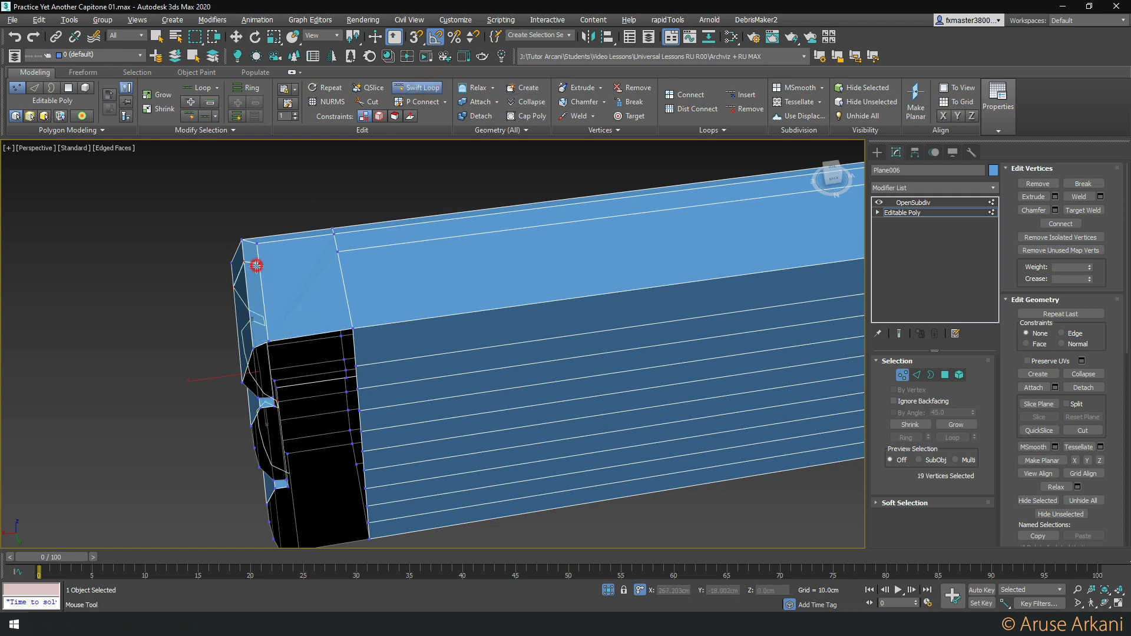
pyautogui.press('w')
pyautogui.keyDown('alt'); pyautogui.moveTo(256, 265); pyautogui.dragTo(322, 349, button='middle'); pyautogui.keyUp('alt')
pyautogui.press('r')
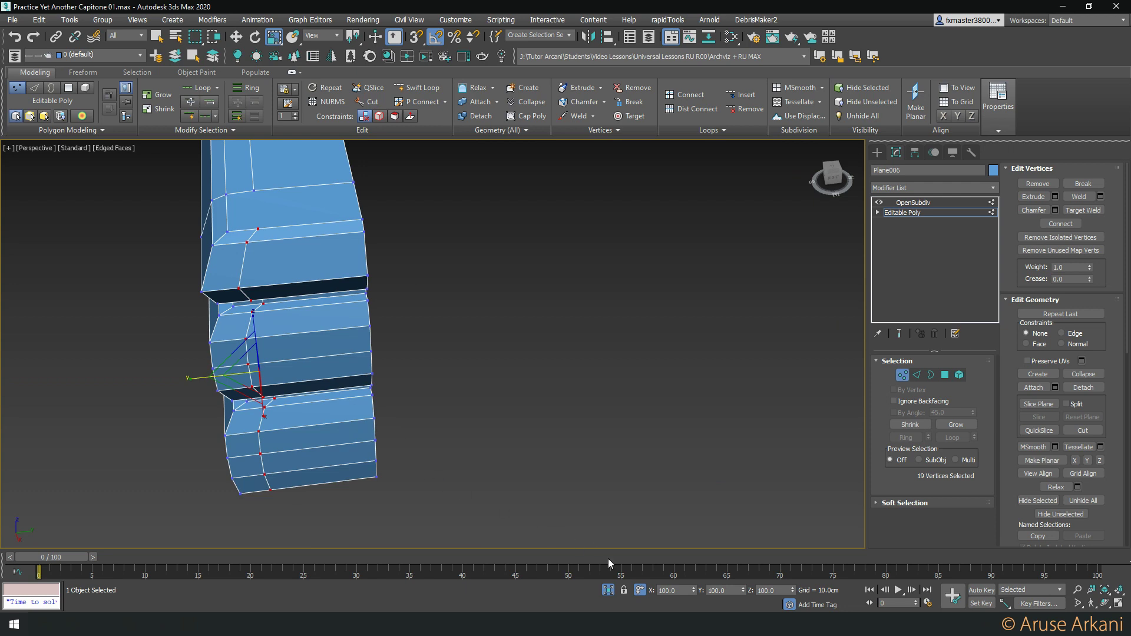
pyautogui.keyDown('alt'); pyautogui.moveTo(284, 387); pyautogui.dragTo(200, 390, button='middle'); pyautogui.keyUp('alt')
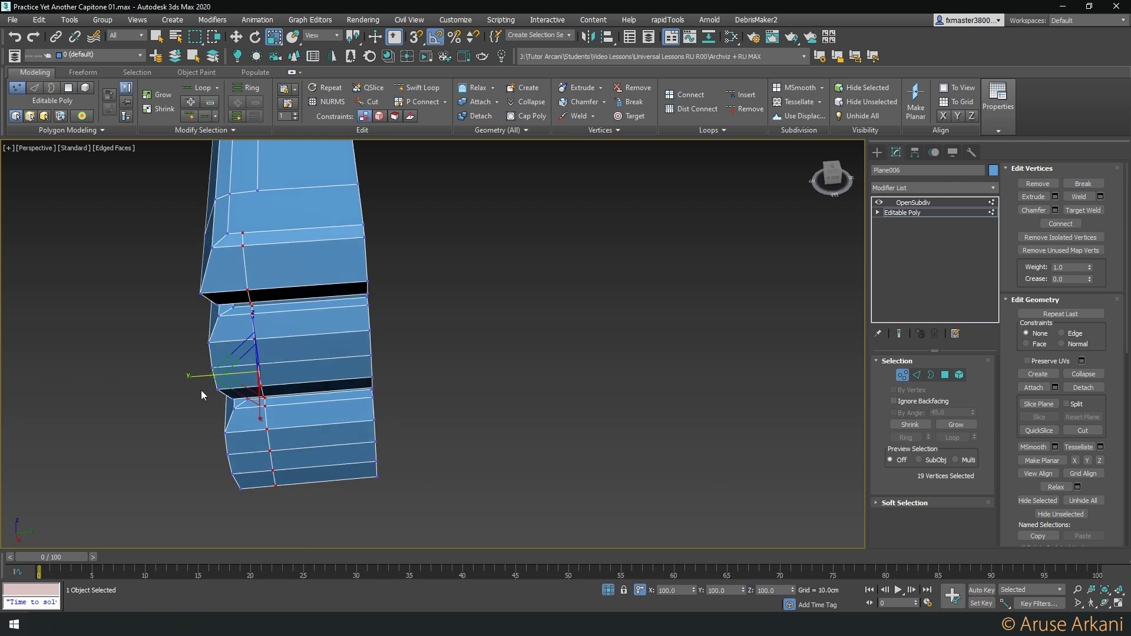
pyautogui.press('w')
pyautogui.press('s')
pyautogui.moveTo(307, 369); pyautogui.dragTo(256, 199)
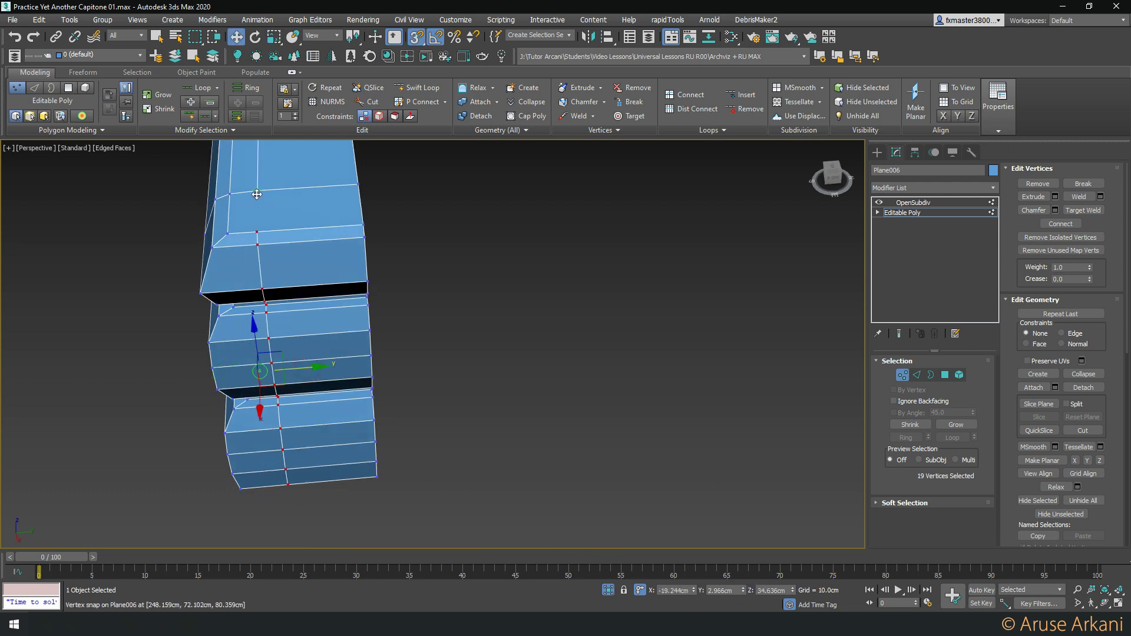
pyautogui.keyDown('alt'); pyautogui.moveTo(257, 194); pyautogui.dragTo(306, 200, button='middle'); pyautogui.keyUp('alt')
pyautogui.click(290, 193)
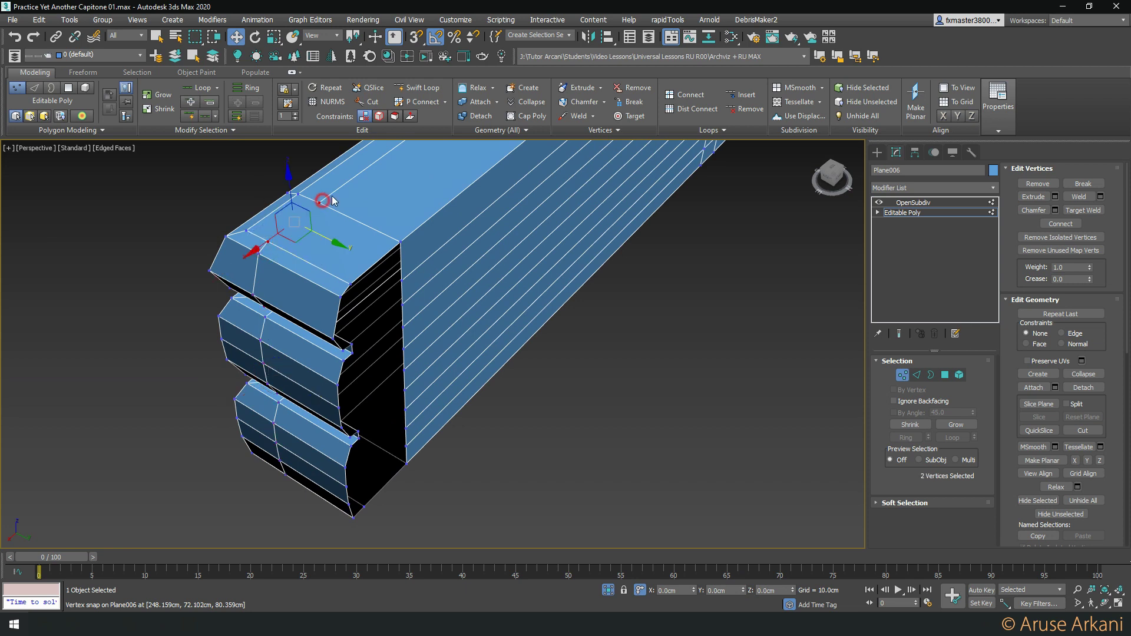
pyautogui.moveTo(432, 299)
pyautogui.keyDown('alt'); pyautogui.mouseDown(button='middle')
pyautogui.moveTo(298, 242)
pyautogui.moveTo(257, 182)
pyautogui.moveTo(293, 281)
pyautogui.moveTo(318, 235)
pyautogui.moveTo(393, 331)
pyautogui.mouseUp(button='middle'); pyautogui.keyUp('alt')
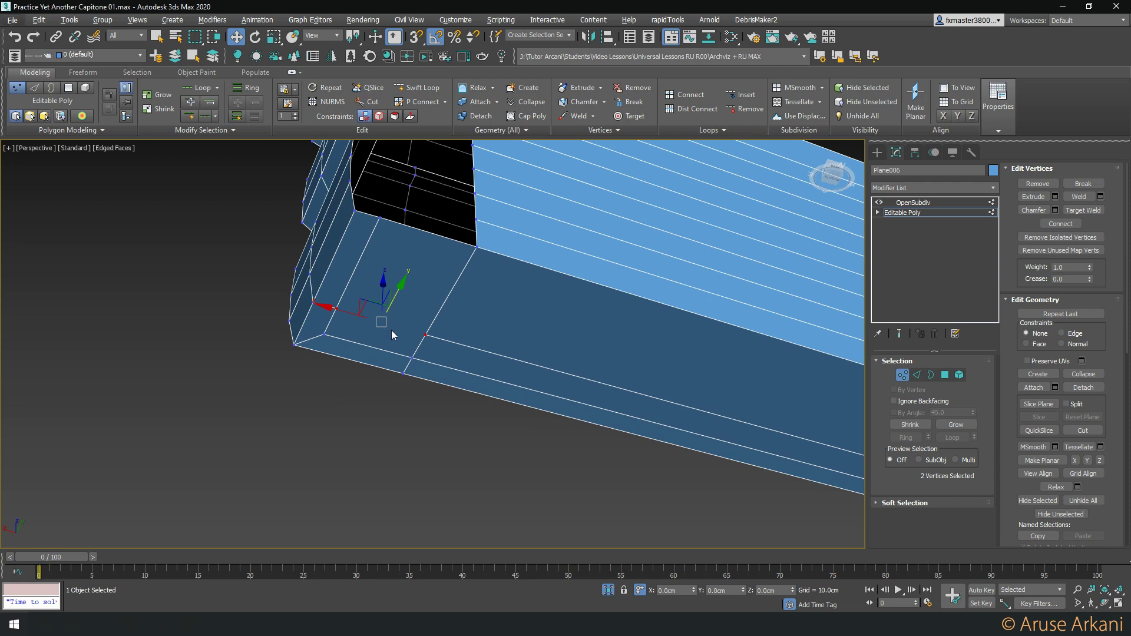
# Delete the end's underside face and bridge the hole's border edges closed
pyautogui.rightClick(350, 305)
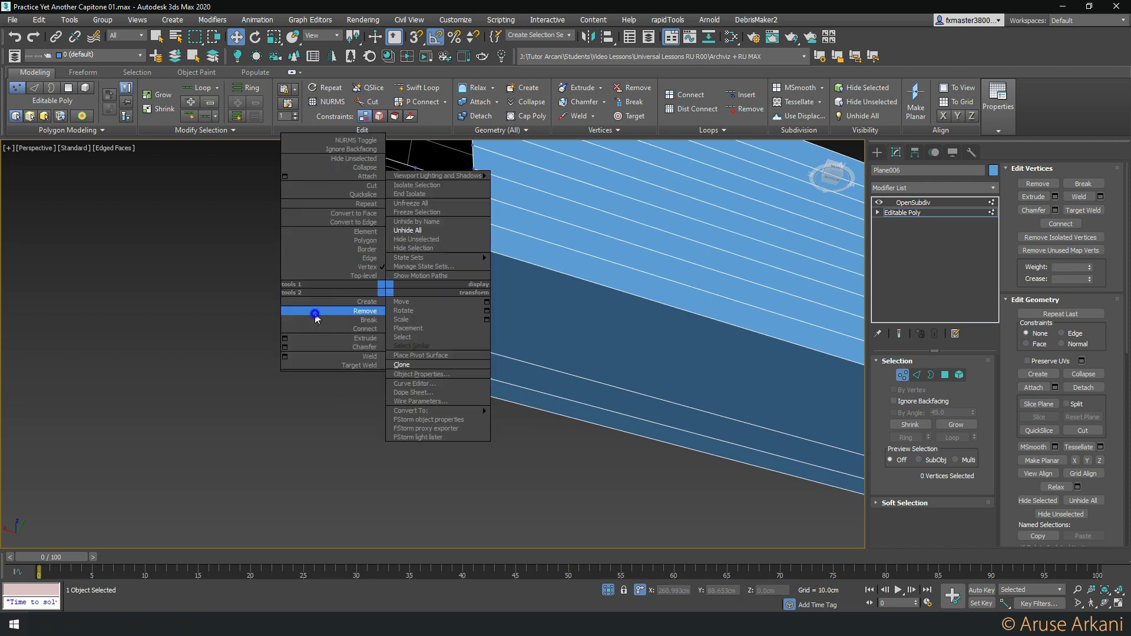
pyautogui.click(346, 309)
pyautogui.click(411, 276)
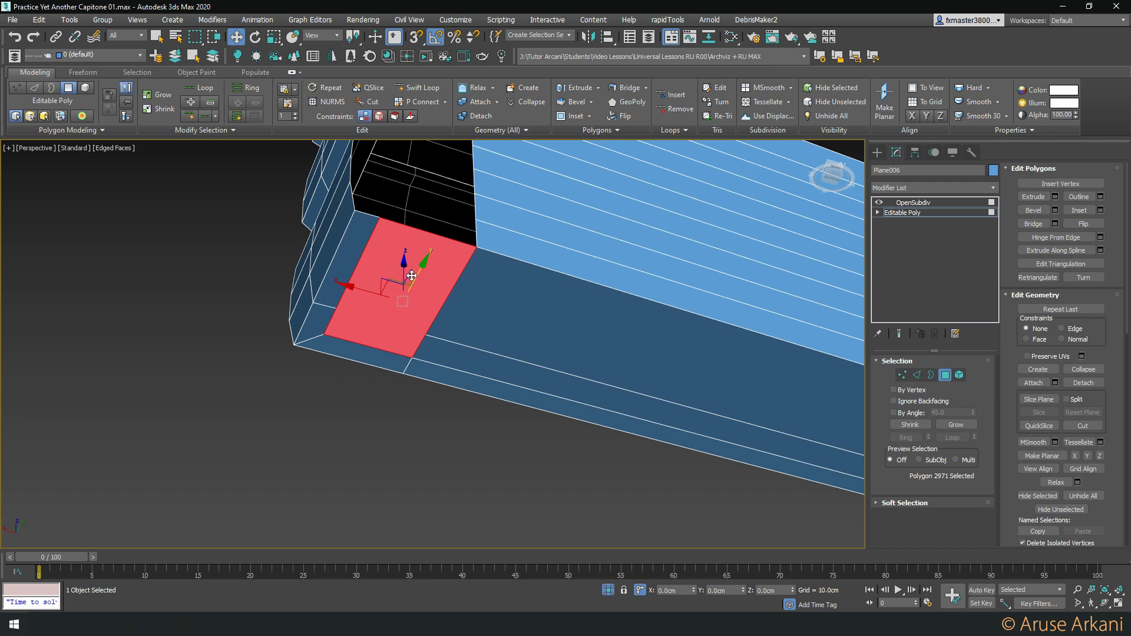
pyautogui.press('Delete')
pyautogui.press('2')
pyautogui.doubleClick(352, 277)
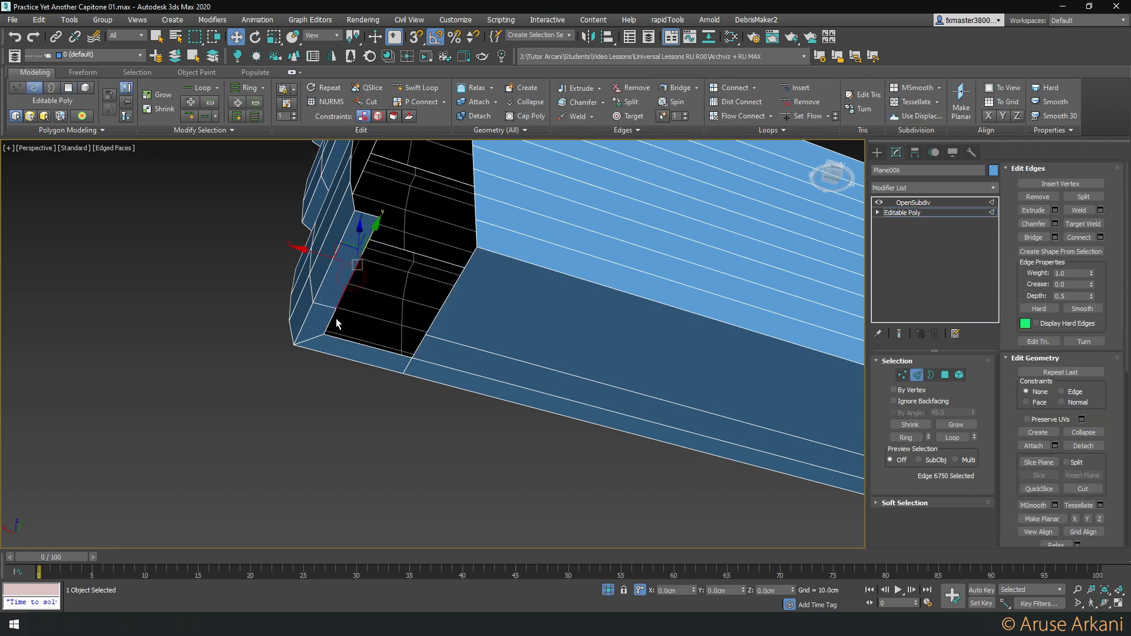
pyautogui.keyDown('ctrl'); pyautogui.click(419, 343); pyautogui.keyUp('ctrl')
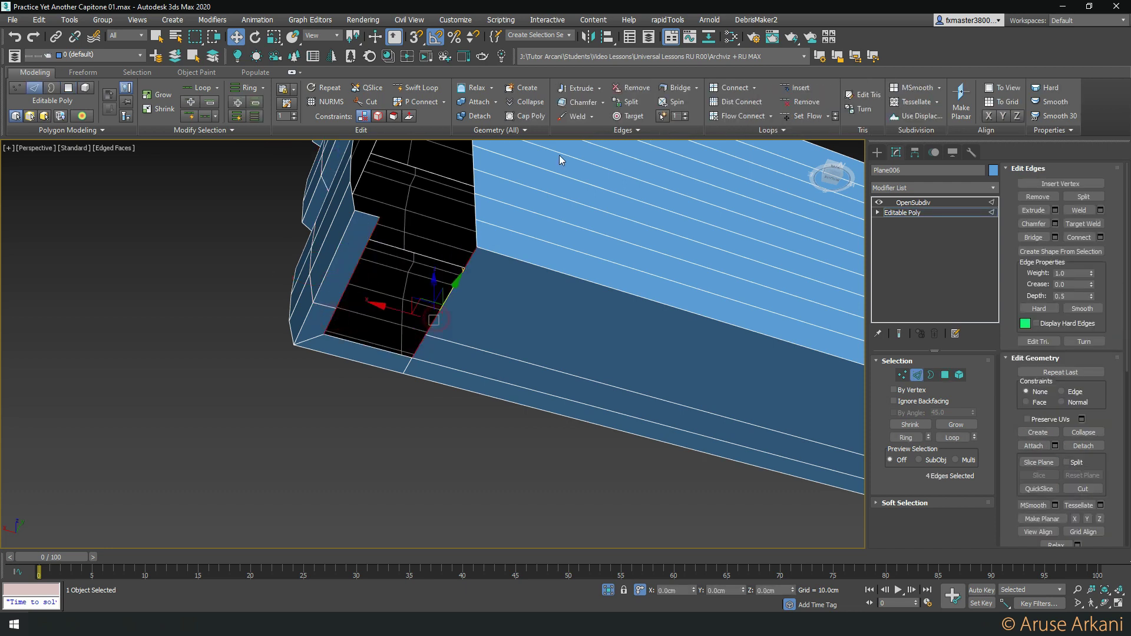
pyautogui.click(677, 88)
# Select the end-cap edge column without stray edges in a maximized Perspective view
pyautogui.moveTo(507, 254)
pyautogui.keyDown('alt'); pyautogui.mouseDown(button='middle')
pyautogui.moveTo(342, 256)
pyautogui.moveTo(467, 257)
pyautogui.mouseUp(button='middle'); pyautogui.keyUp('alt')
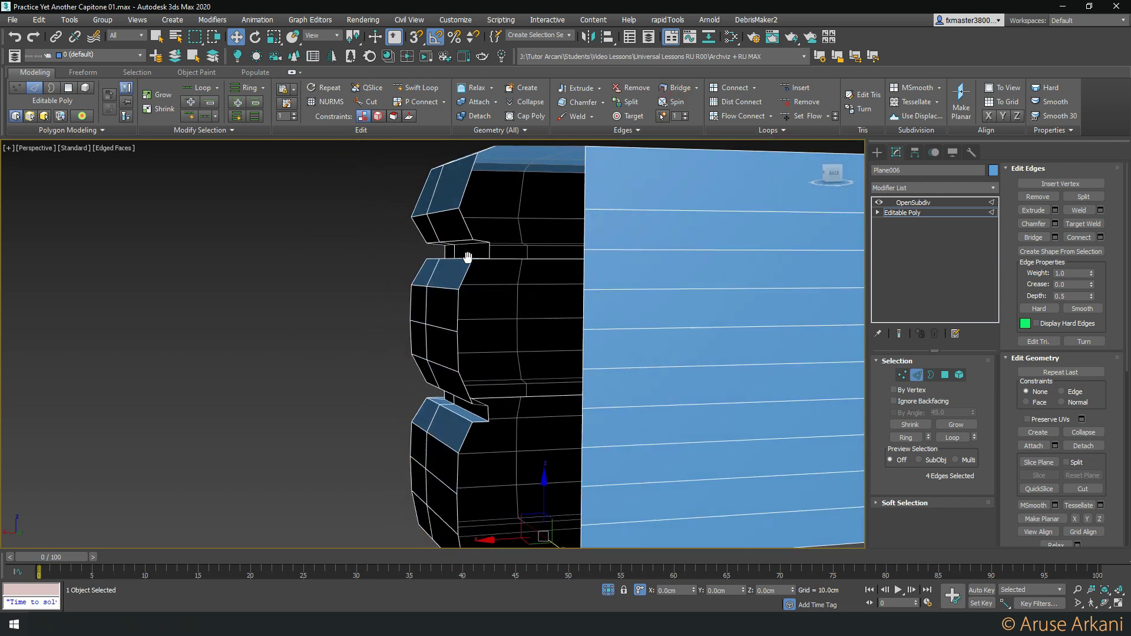
pyautogui.scroll(-3, 521, 285)
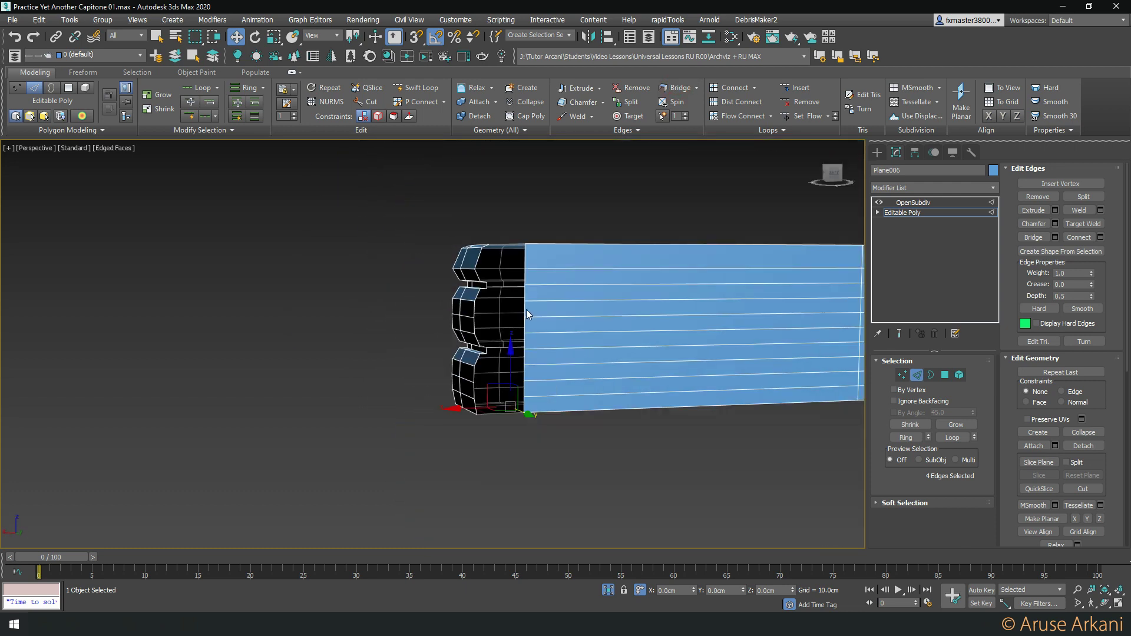
pyautogui.moveTo(529, 315)
pyautogui.keyDown('alt'); pyautogui.mouseDown(button='middle')
pyautogui.moveTo(494, 353)
pyautogui.moveTo(590, 466)
pyautogui.mouseUp(button='middle'); pyautogui.keyUp('alt')
pyautogui.doubleClick(489, 354)
pyautogui.keyDown('alt'); pyautogui.moveTo(556, 204); pyautogui.dragTo(508, 169); pyautogui.keyUp('alt')
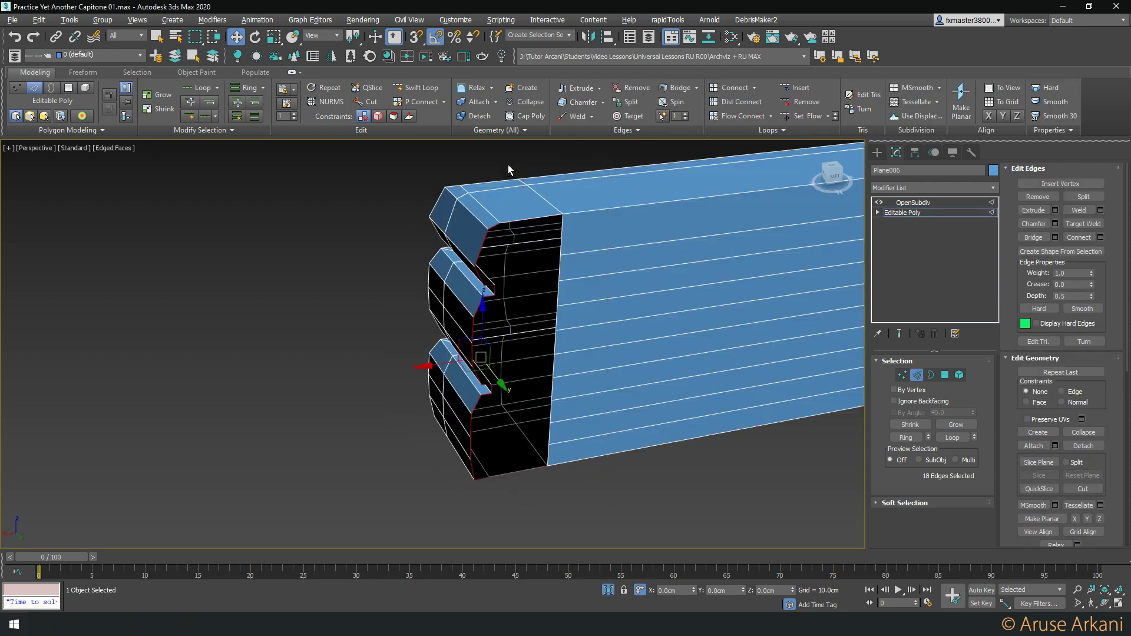
pyautogui.keyDown('alt'); pyautogui.click(493, 293); pyautogui.keyUp('alt')
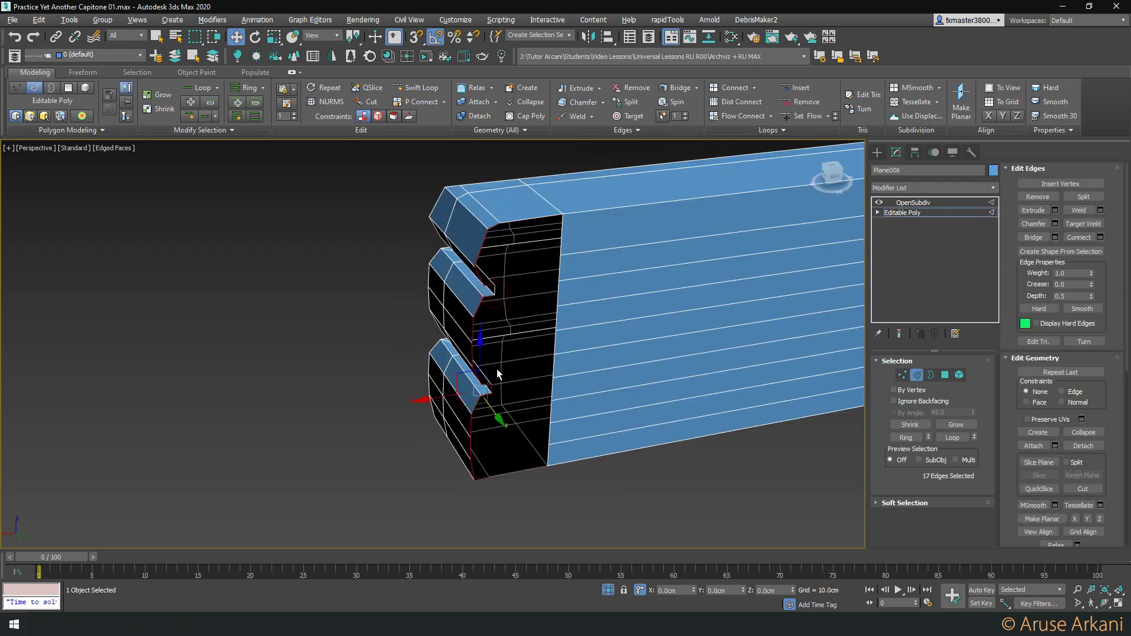
pyautogui.keyDown('alt'); pyautogui.click(494, 392); pyautogui.keyUp('alt')
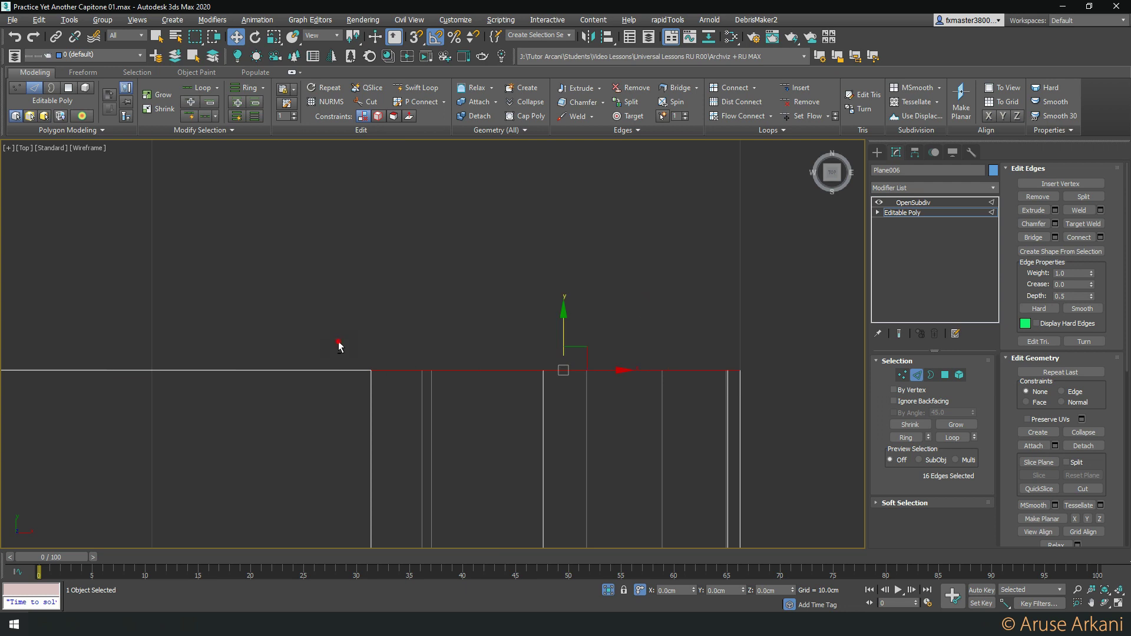
pyautogui.hotkey('alt', 'w')
pyautogui.rightClick(673, 440)
pyautogui.hotkey('alt', 'w')
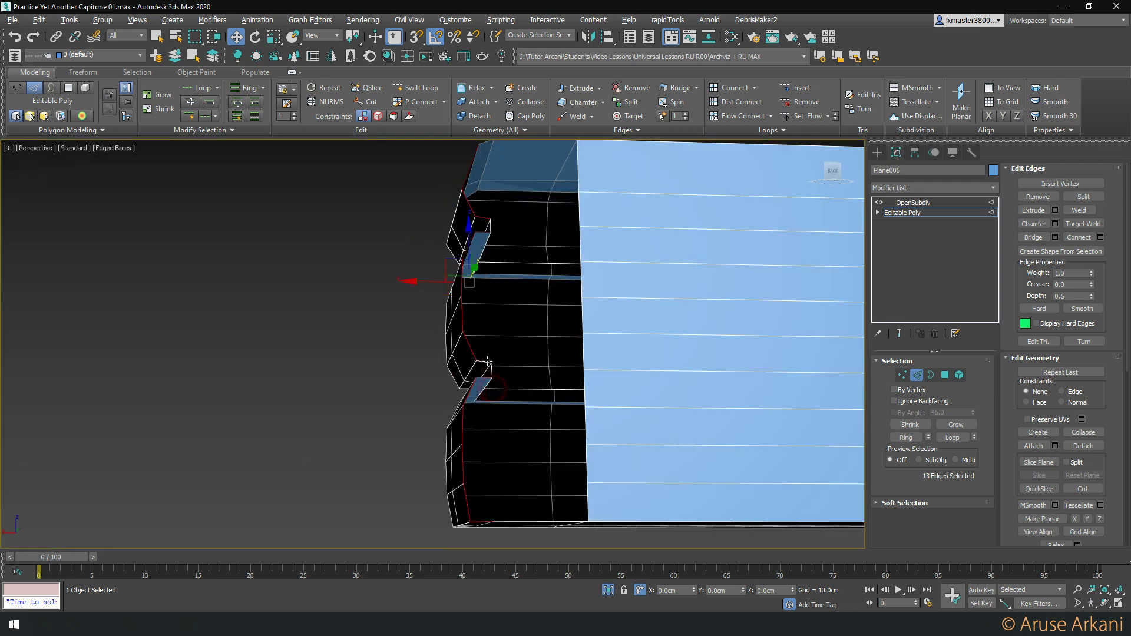
pyautogui.moveTo(488, 222); pyautogui.dragTo(495, 118, button='middle')
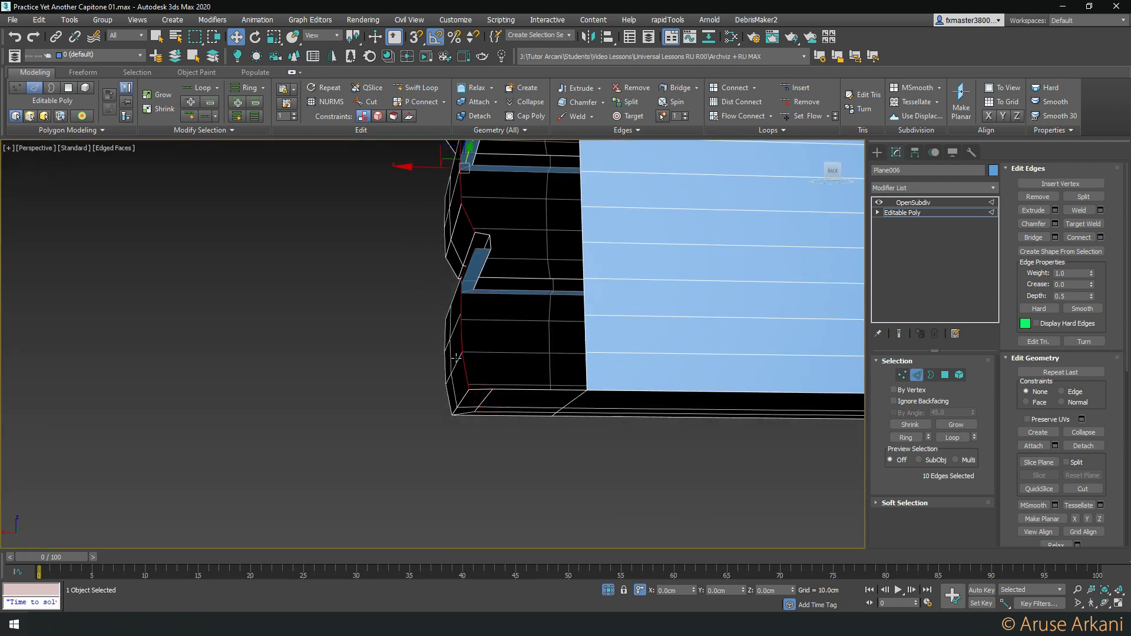
pyautogui.scroll(-5, 437, 366)
# Flatten the edge column by scaling X to 0, snap it to a vertex, enable Target Weld
pyautogui.moveTo(445, 366); pyautogui.dragTo(455, 367)
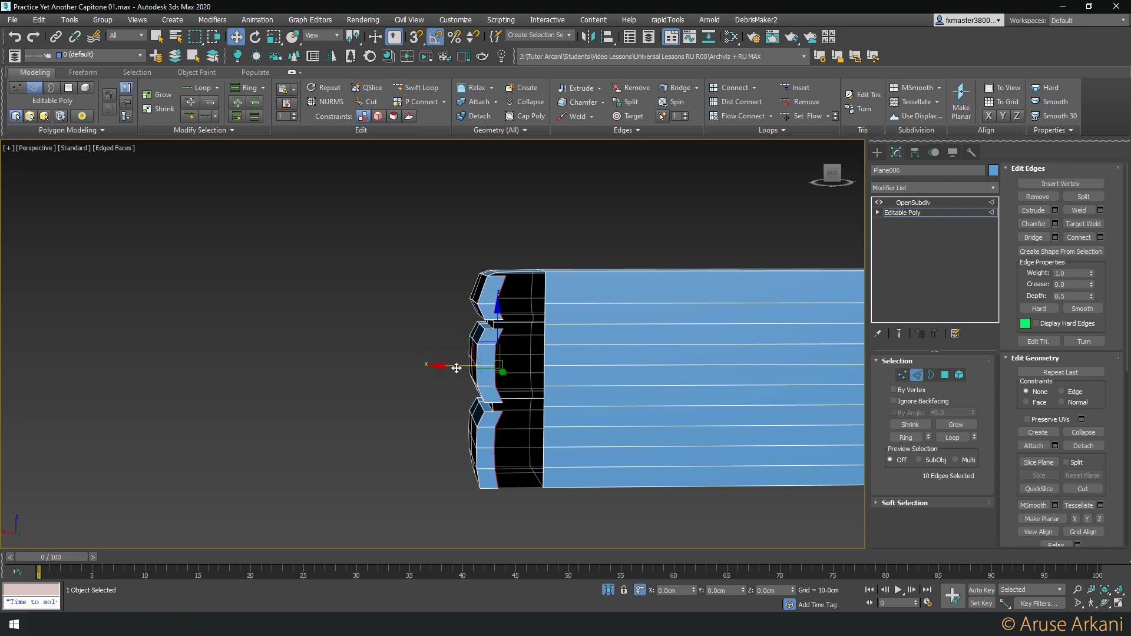
pyautogui.press('r')
pyautogui.moveTo(437, 255); pyautogui.dragTo(423, 240, button='middle')
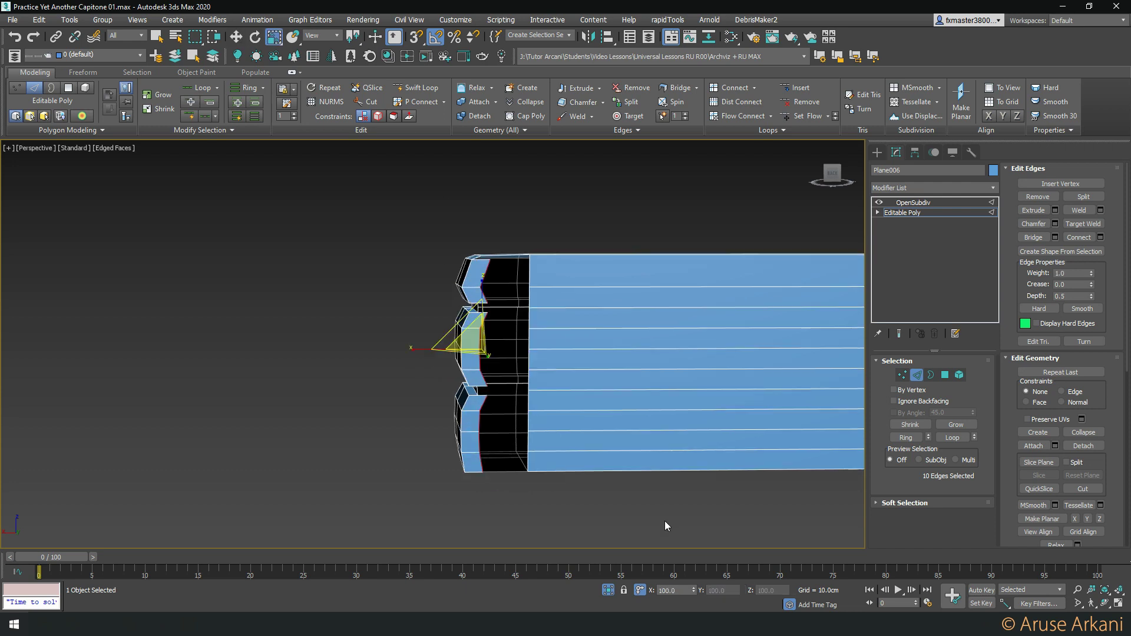
pyautogui.rightClick(695, 589)
pyautogui.scroll(3, 530, 400)
pyautogui.press('w')
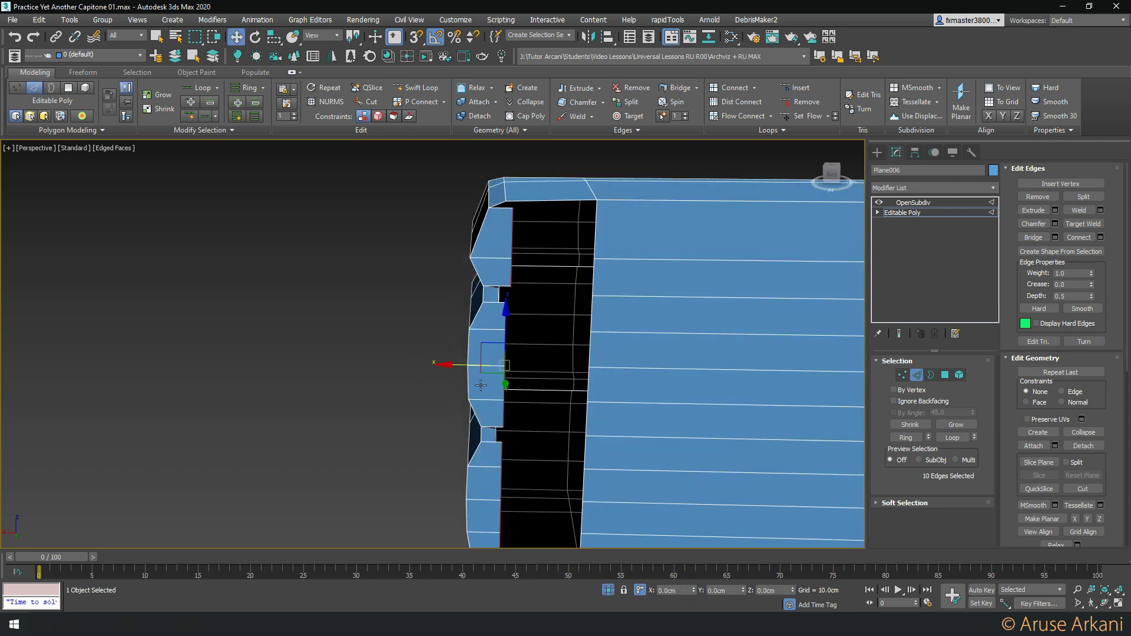
pyautogui.moveTo(481, 386); pyautogui.dragTo(518, 435)
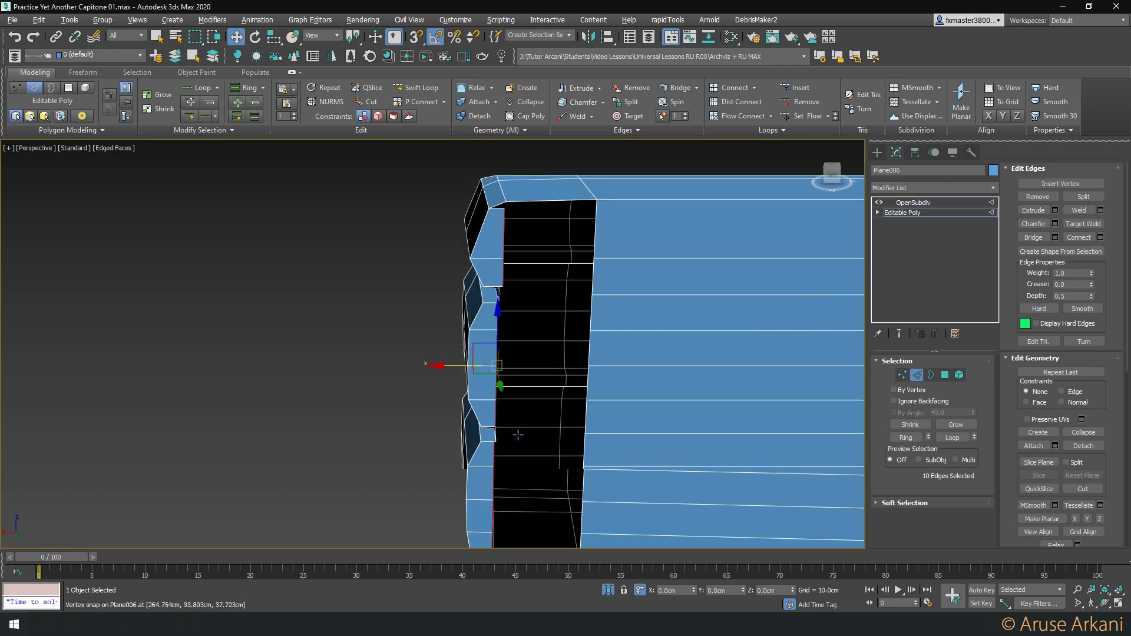
pyautogui.keyDown('alt'); pyautogui.moveTo(518, 435); pyautogui.dragTo(564, 300, button='middle'); pyautogui.keyUp('alt')
pyautogui.press('1')
pyautogui.hotkey('ctrl', 'shift', 'w')
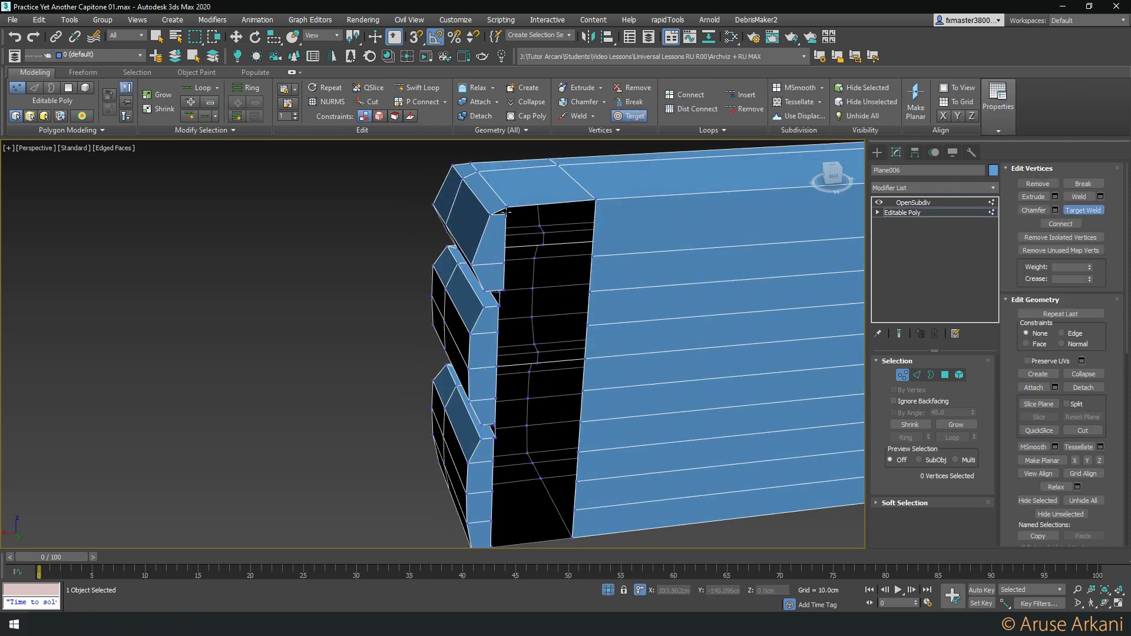
# Convert the edges to vertices and region-select the opening's side vertices in Top view
pyautogui.press('2')
pyautogui.press('w')
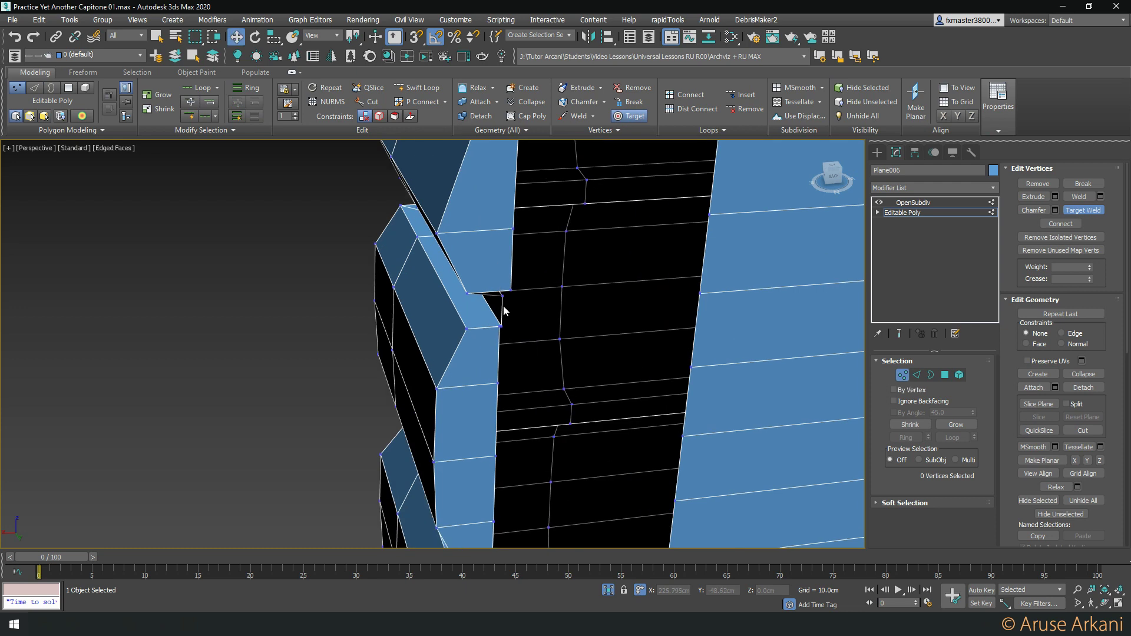
pyautogui.keyDown('alt'); pyautogui.moveTo(505, 306); pyautogui.dragTo(499, 306, button='middle'); pyautogui.keyUp('alt')
pyautogui.rightClick(498, 306)
pyautogui.click(460, 253)
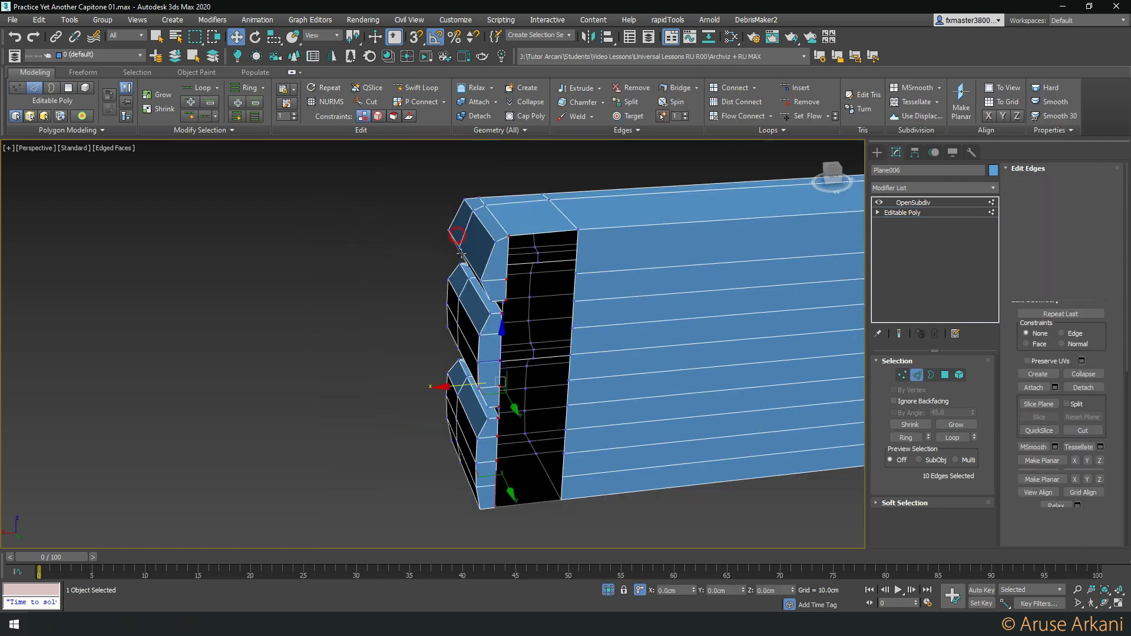
pyautogui.press('t')
pyautogui.scroll(-5, 441, 332)
pyautogui.moveTo(377, 284); pyautogui.dragTo(447, 350)
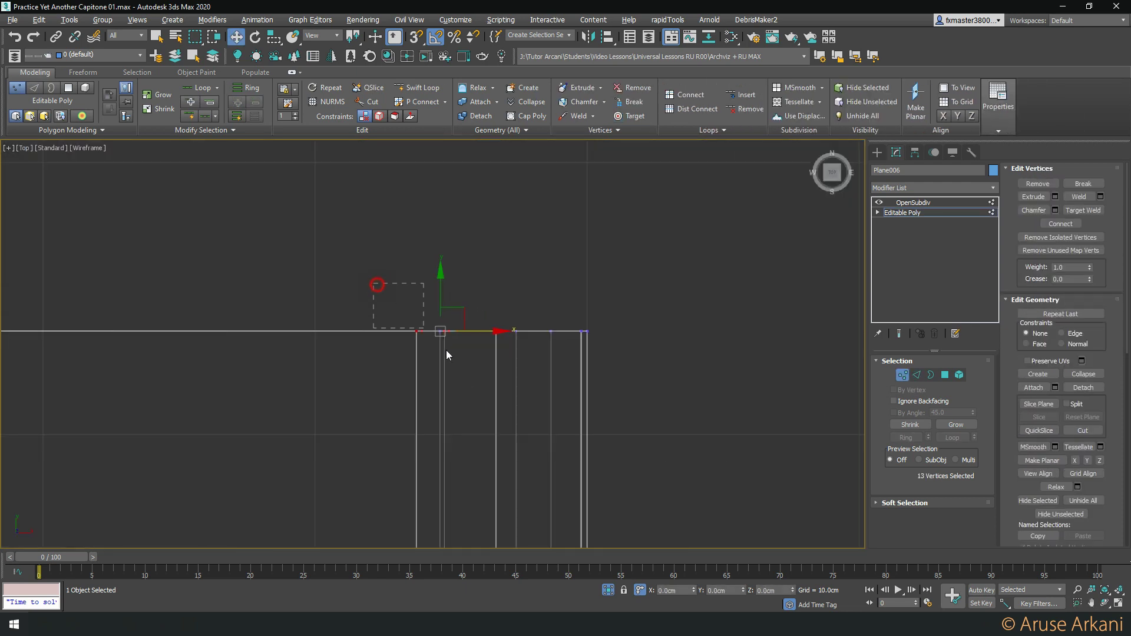
# Scale the selected vertices on X in Perspective to line them up
pyautogui.press('p')
pyautogui.keyDown('alt'); pyautogui.moveTo(578, 443); pyautogui.dragTo(611, 480, button='middle'); pyautogui.keyUp('alt')
pyautogui.press('r')
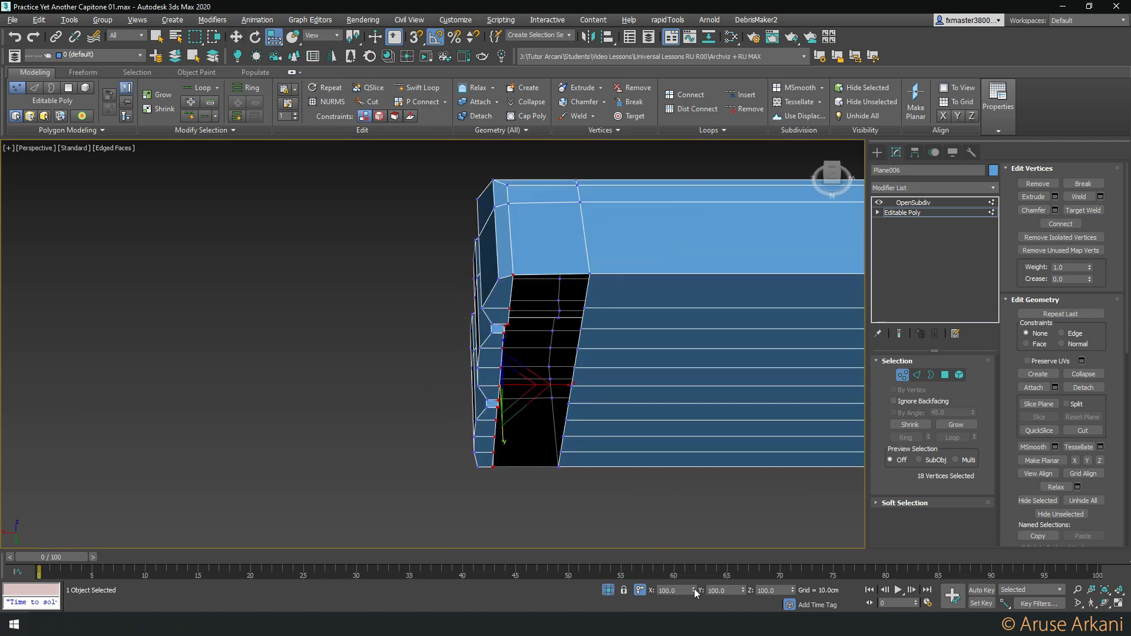
pyautogui.moveTo(695, 590); pyautogui.dragTo(695, 591)
pyautogui.keyDown('alt'); pyautogui.moveTo(634, 544); pyautogui.dragTo(522, 137, button='middle'); pyautogui.keyUp('alt')
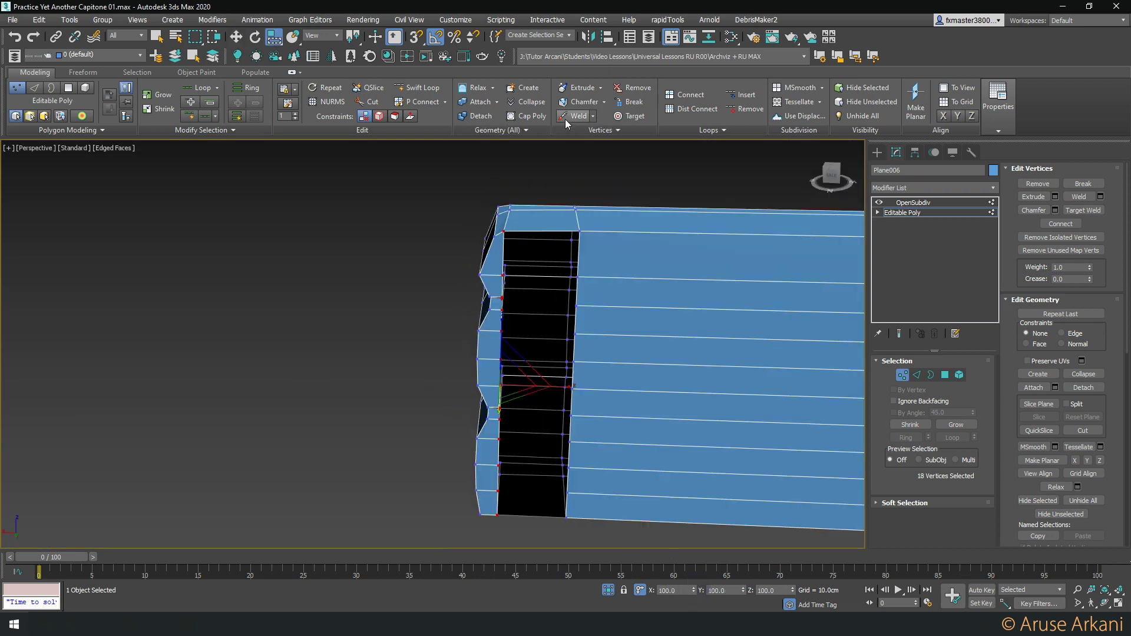
pyautogui.moveTo(543, 285)
pyautogui.keyDown('alt'); pyautogui.mouseDown(button='middle')
pyautogui.moveTo(502, 388)
pyautogui.moveTo(517, 381)
pyautogui.mouseUp(button='middle'); pyautogui.keyUp('alt')
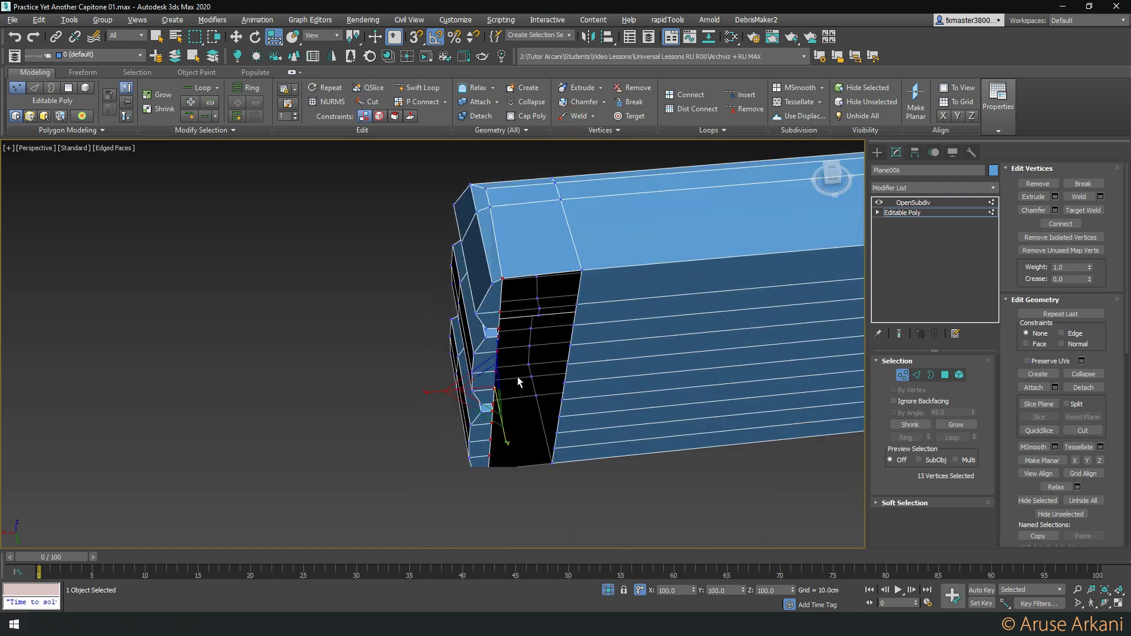
# Trim the opening's border edge selection and bridge the gap
pyautogui.press('2')
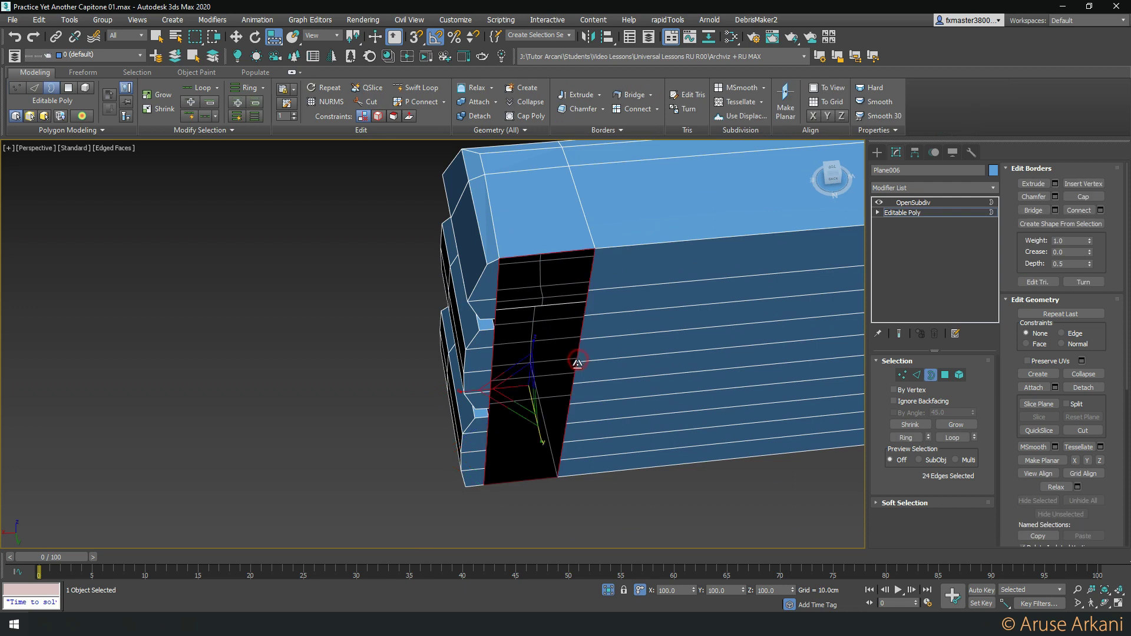
pyautogui.moveTo(517, 381)
pyautogui.keyDown('alt'); pyautogui.mouseDown(button='middle')
pyautogui.moveTo(481, 289)
pyautogui.moveTo(493, 475)
pyautogui.mouseUp(button='middle'); pyautogui.keyUp('alt')
pyautogui.keyDown('alt'); pyautogui.click(493, 475); pyautogui.keyUp('alt')
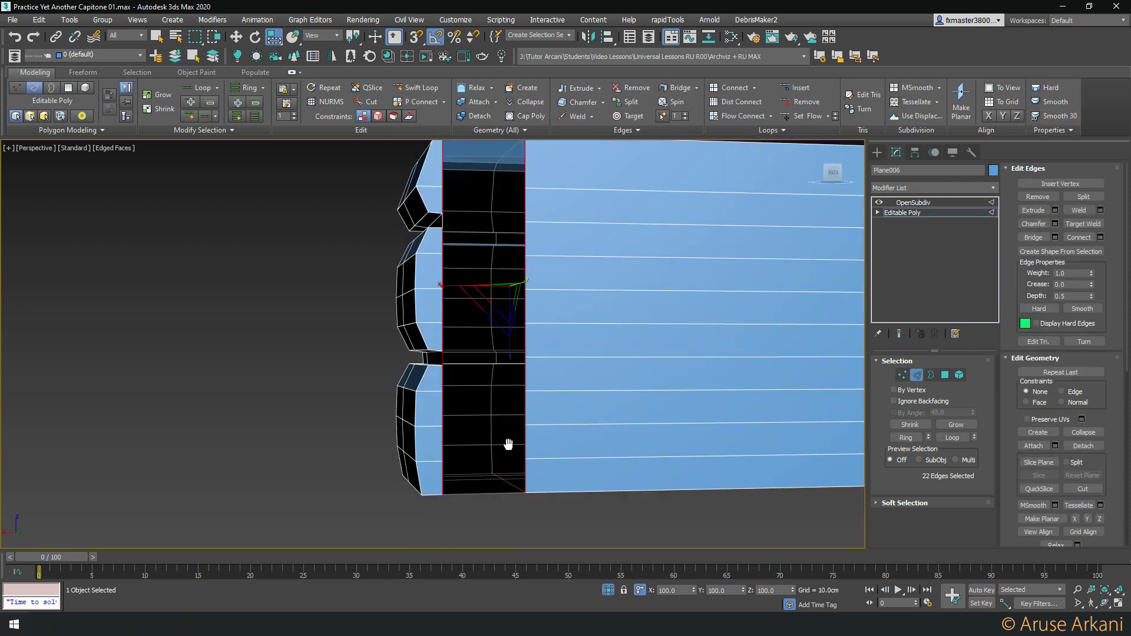
pyautogui.keyDown('alt'); pyautogui.moveTo(501, 214); pyautogui.dragTo(499, 167, button='middle'); pyautogui.keyUp('alt')
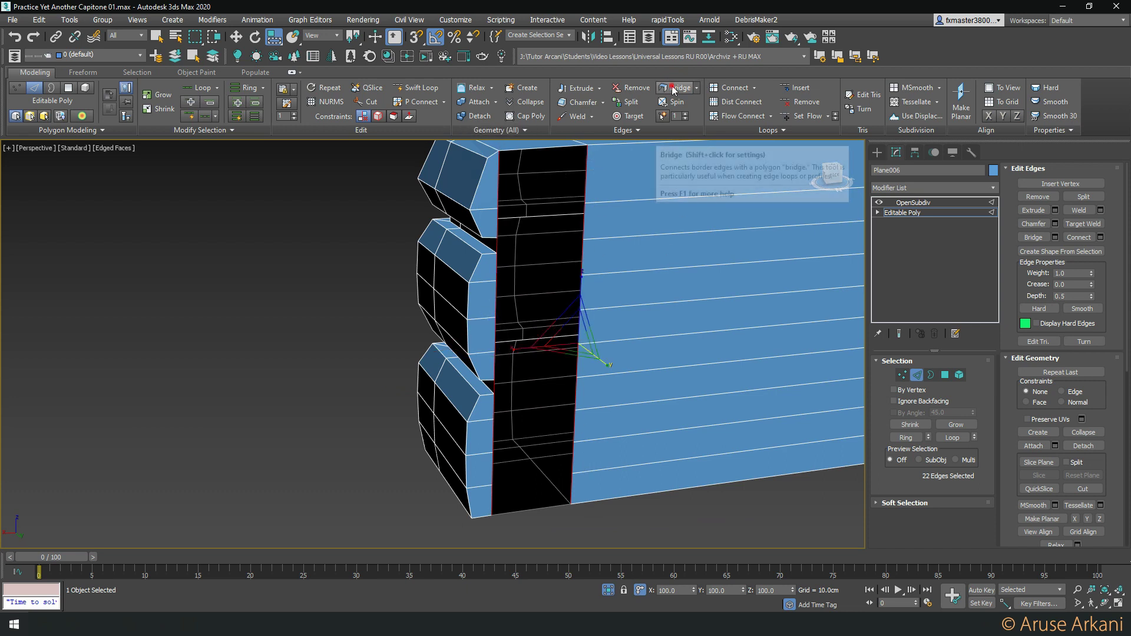
pyautogui.click(673, 89)
pyautogui.keyDown('alt'); pyautogui.moveTo(530, 295); pyautogui.dragTo(541, 342, button='middle'); pyautogui.keyUp('alt')
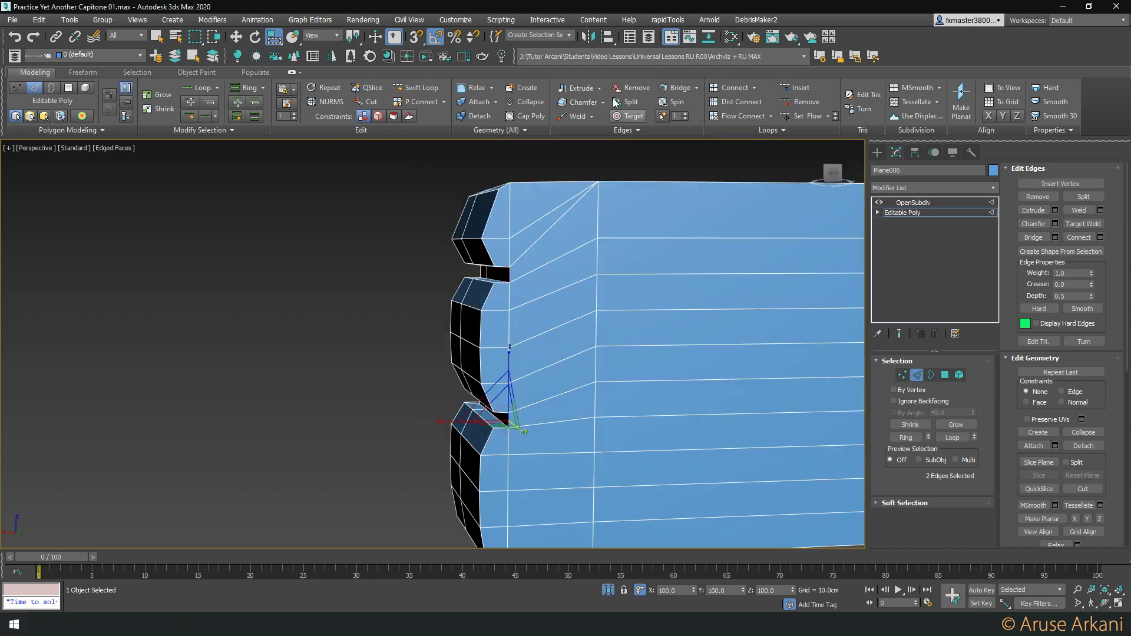
pyautogui.click(529, 102)
# Delete the five bridged polygons and the leftover triangle to reopen the hole
pyautogui.press('1')
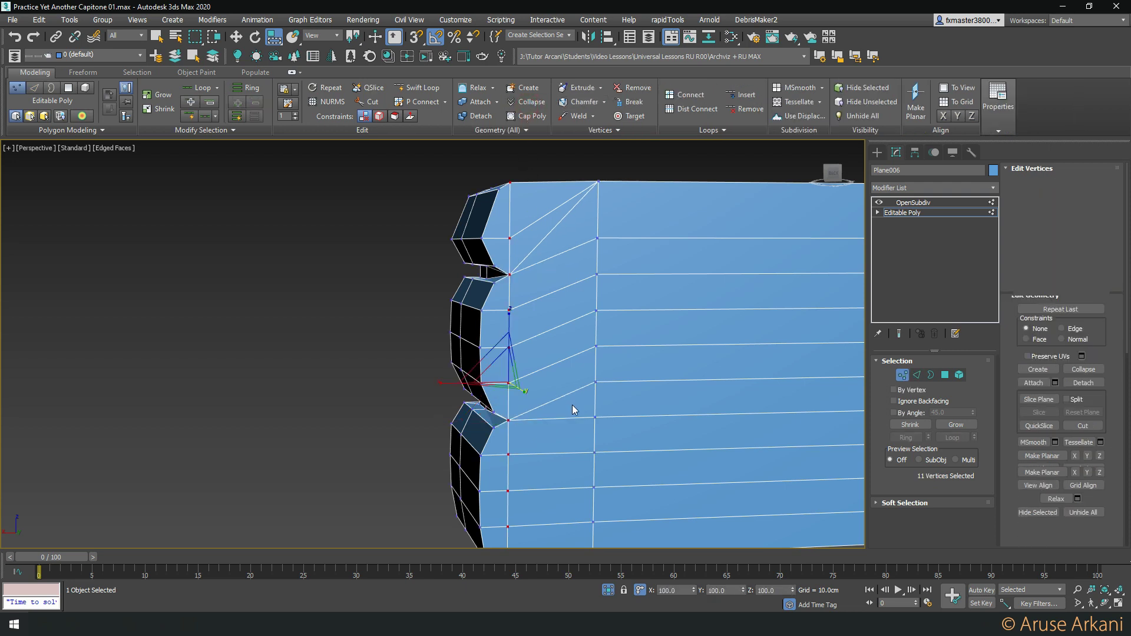
pyautogui.press('4')
pyautogui.click(570, 405)
pyautogui.keyDown('shift'); pyautogui.click(567, 377); pyautogui.keyUp('shift')
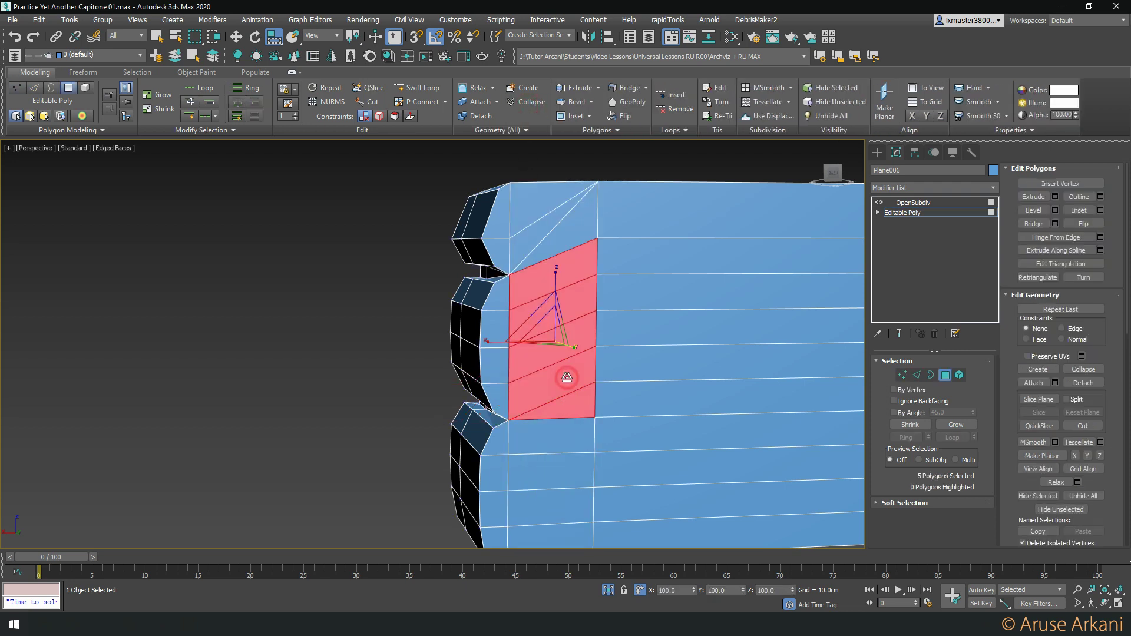
pyautogui.keyDown('ctrl'); pyautogui.click(531, 245); pyautogui.keyUp('ctrl')
pyautogui.press('Delete')
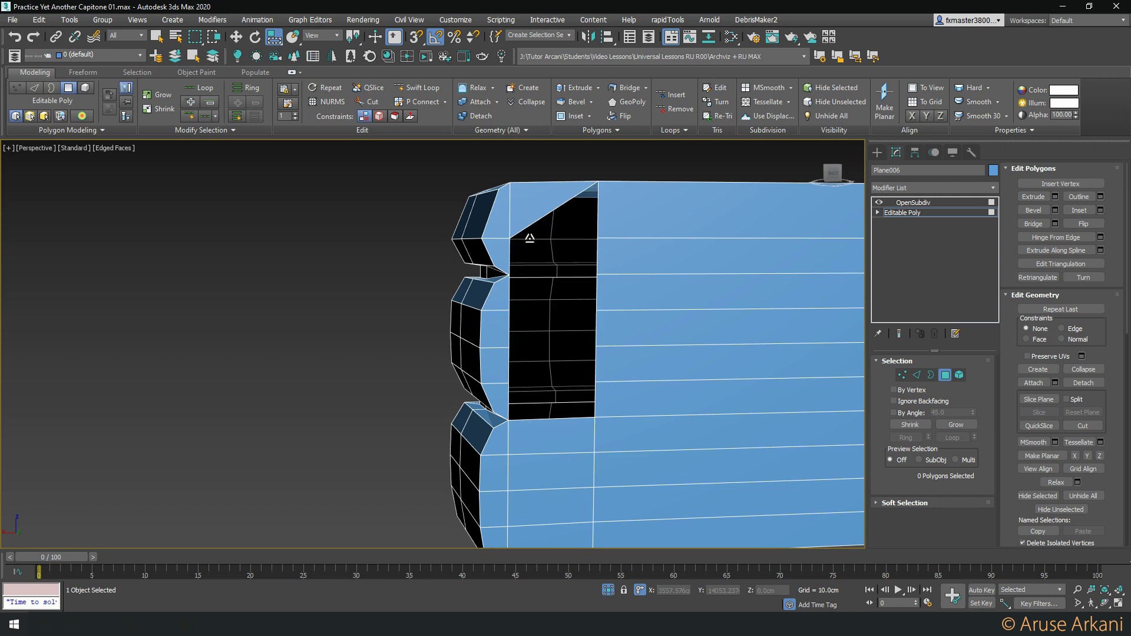
pyautogui.click(541, 203)
pyautogui.press('Delete')
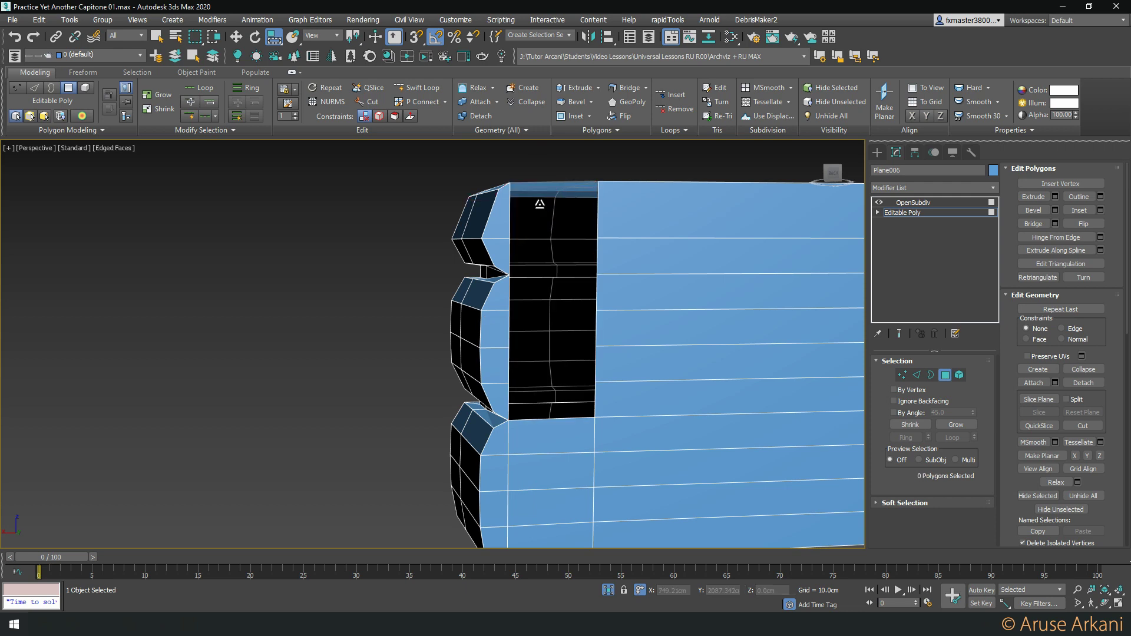
# Select the hole's side edges, bridge them again, and clear the selection
pyautogui.press('3')
pyautogui.click(595, 222)
pyautogui.press('2')
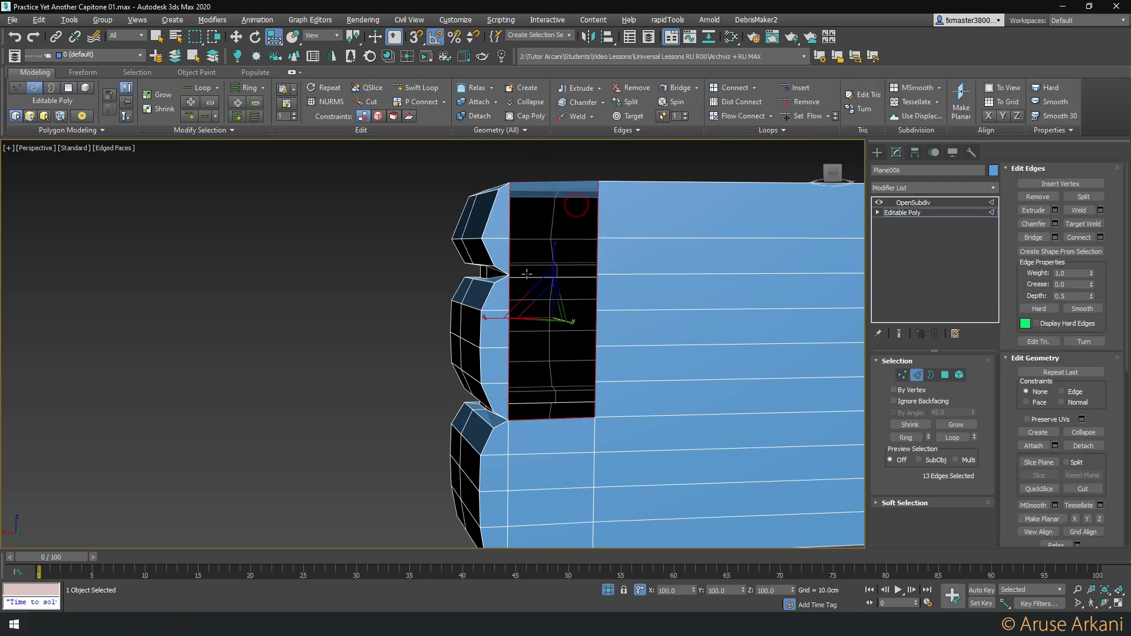
pyautogui.doubleClick(529, 411)
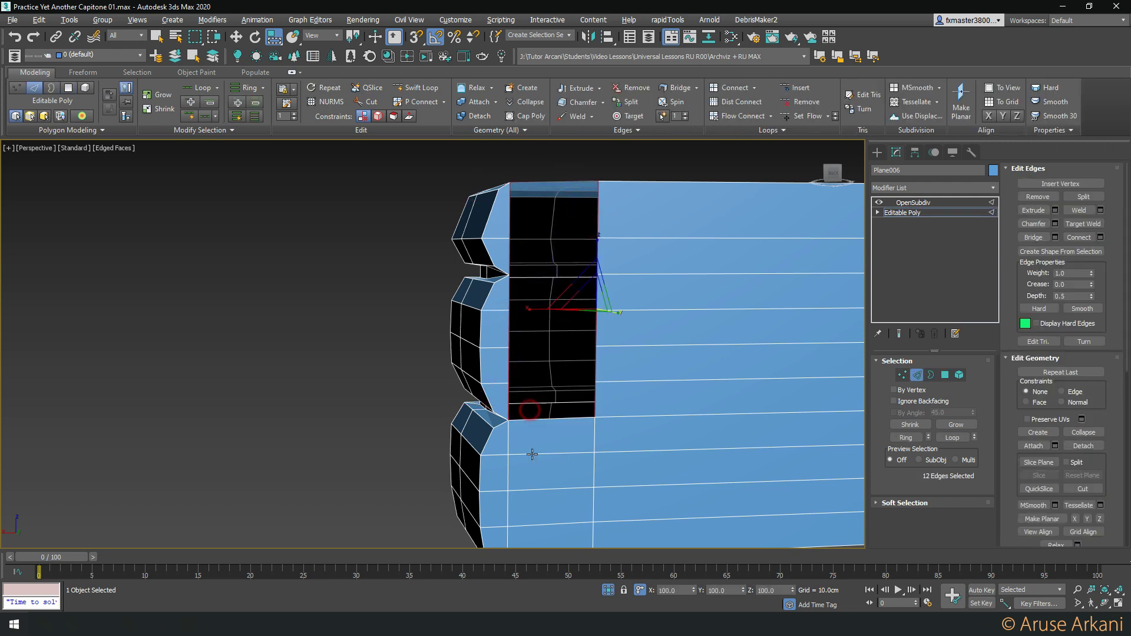
pyautogui.click(678, 87)
pyautogui.scroll(-3, 561, 265)
pyautogui.keyDown('alt'); pyautogui.moveTo(561, 266); pyautogui.dragTo(580, 348, button='middle'); pyautogui.keyUp('alt')
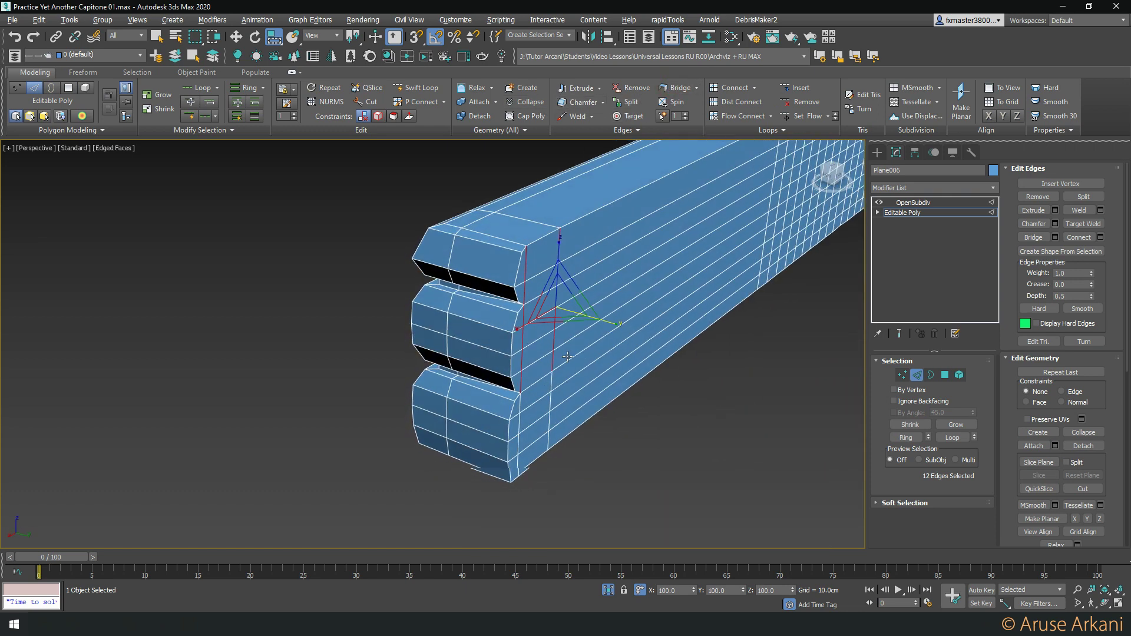
pyautogui.scroll(-3, 580, 348)
pyautogui.keyDown('alt'); pyautogui.moveTo(582, 404); pyautogui.dragTo(628, 400, button='middle'); pyautogui.keyUp('alt')
pyautogui.click(602, 403)
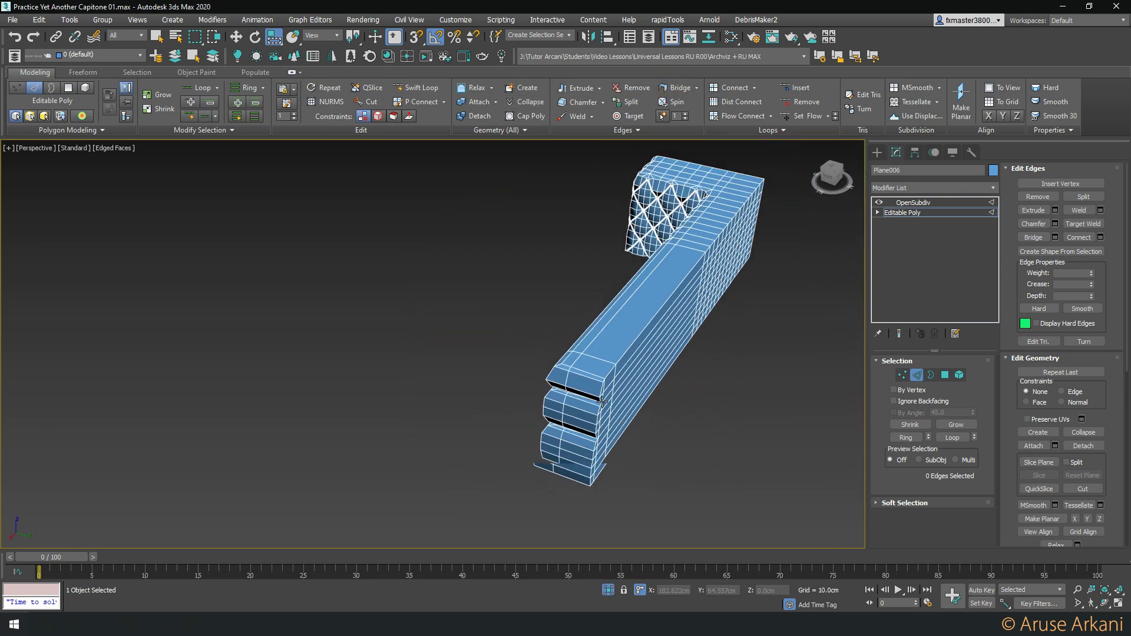
# QuickSlice a grid-snapped straight cut across the long section in maximized Top view
pyautogui.keyDown('alt'); pyautogui.moveTo(662, 363); pyautogui.dragTo(648, 361, button='middle'); pyautogui.keyUp('alt')
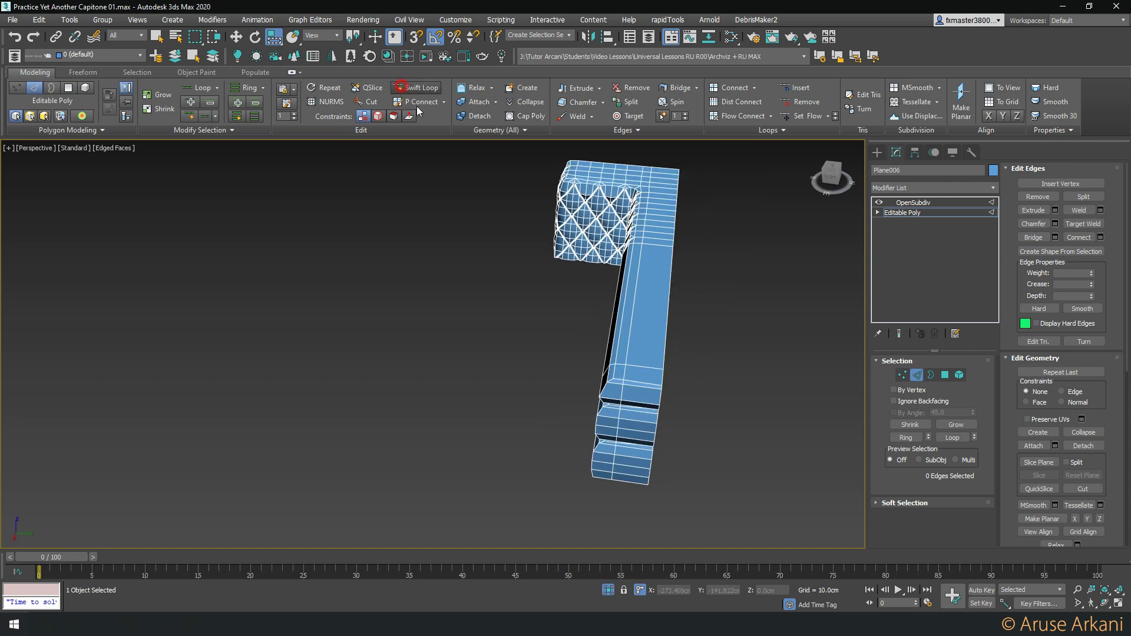
pyautogui.hotkey('alt', 'w')
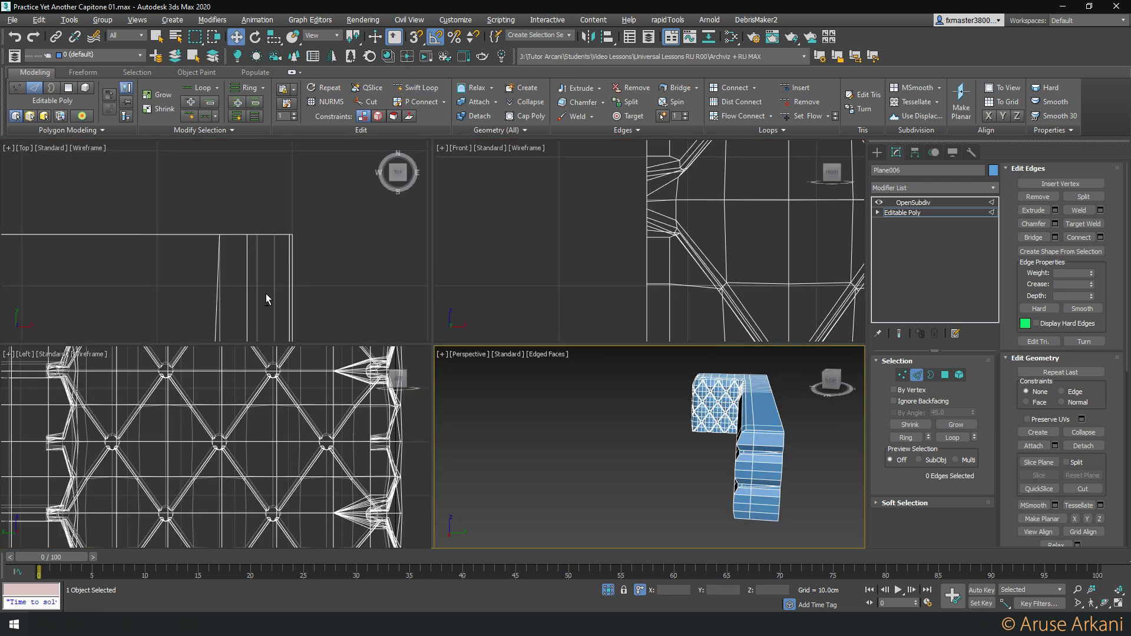
pyautogui.hotkey('alt', 'w')
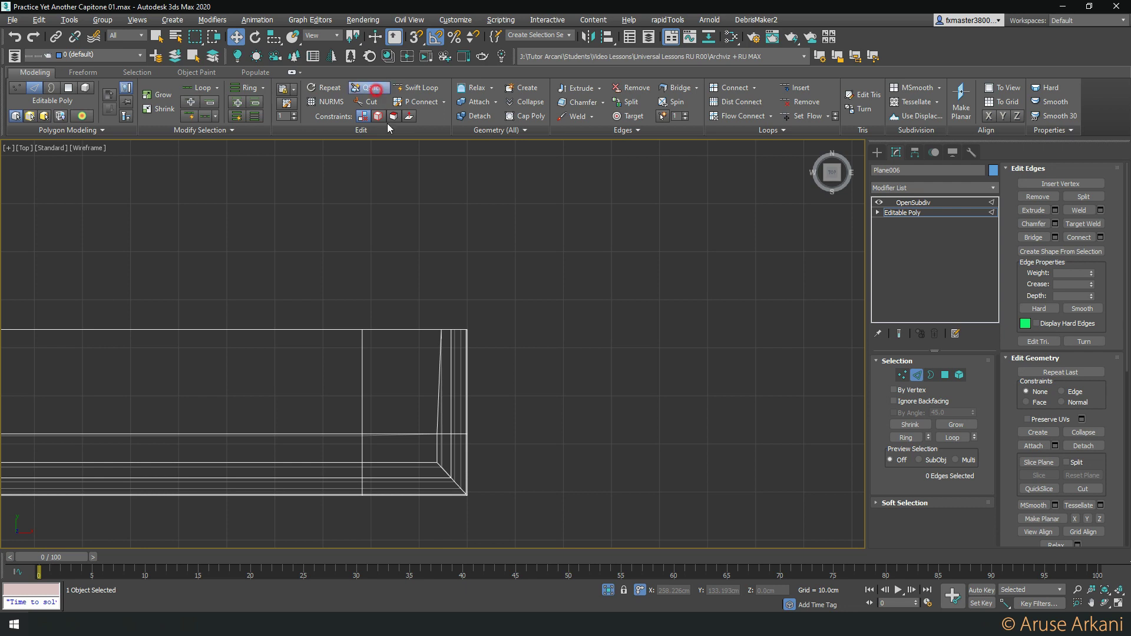
pyautogui.press('s')
pyautogui.moveTo(516, 349); pyautogui.dragTo(570, 354)
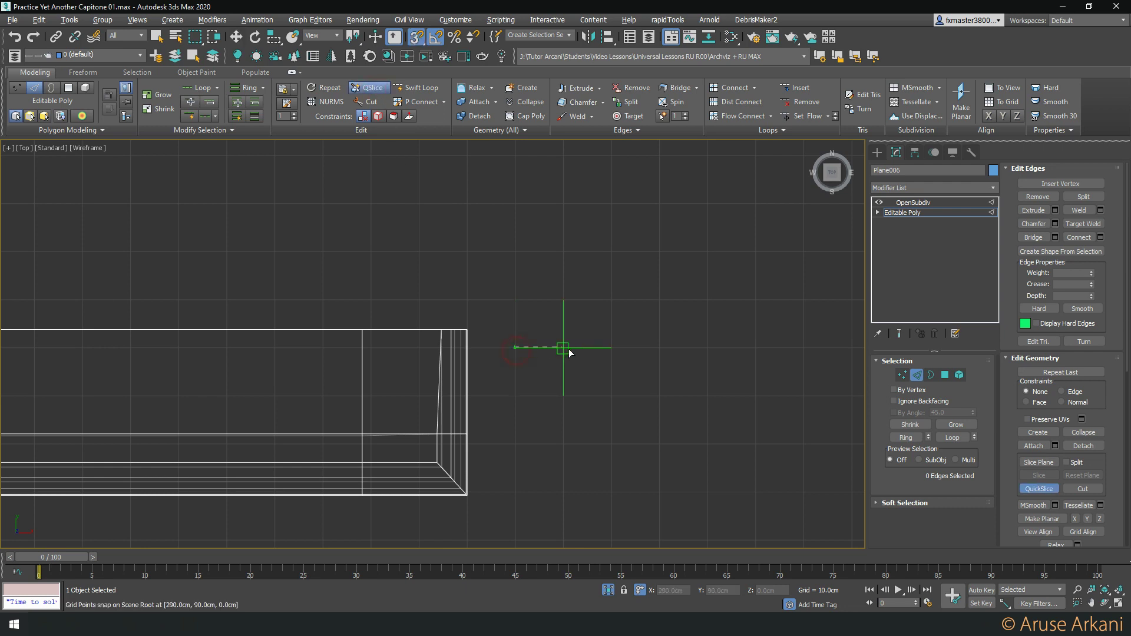
pyautogui.rightClick(492, 373)
pyautogui.press('s')
pyautogui.hotkey('alt', 'w')
pyautogui.rightClick(678, 399)
pyautogui.hotkey('alt', 'w')
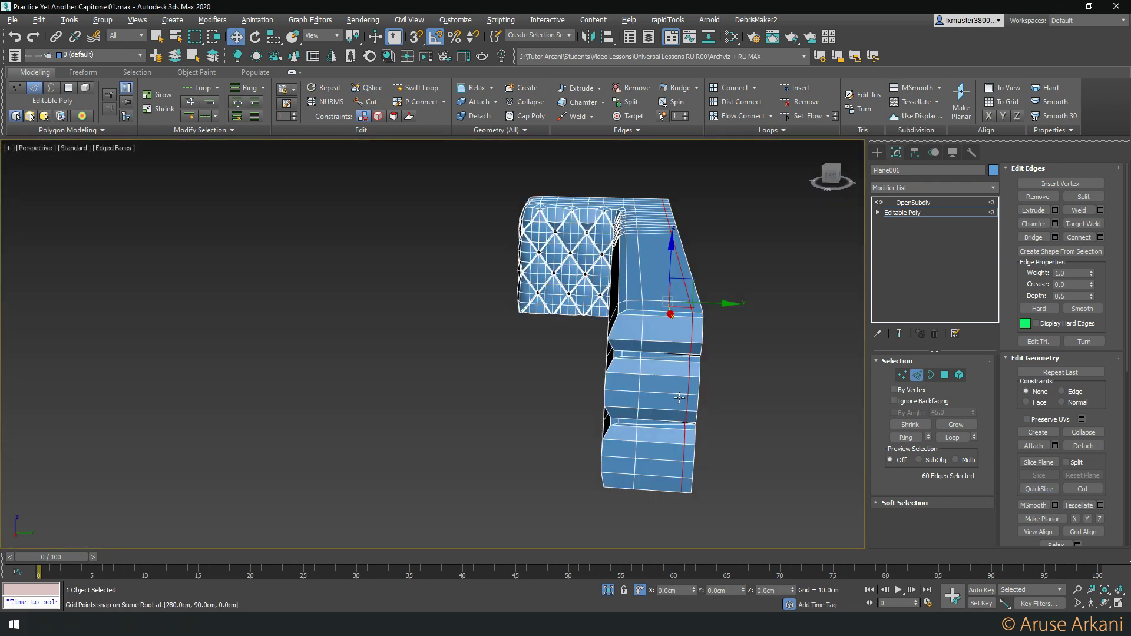
# Slide the new 60-edge loop toward the stepped blocks' outer corner
pyautogui.scroll(2, 623, 316)
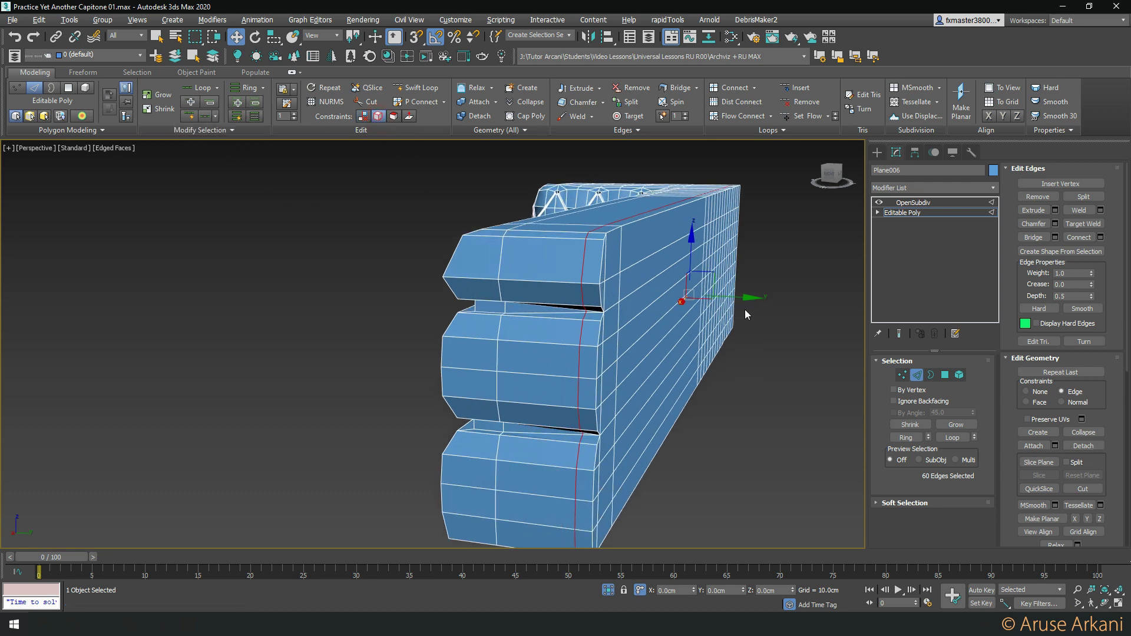
pyautogui.moveTo(741, 298)
pyautogui.mouseDown()
pyautogui.moveTo(655, 281)
pyautogui.moveTo(698, 297)
pyautogui.mouseUp()
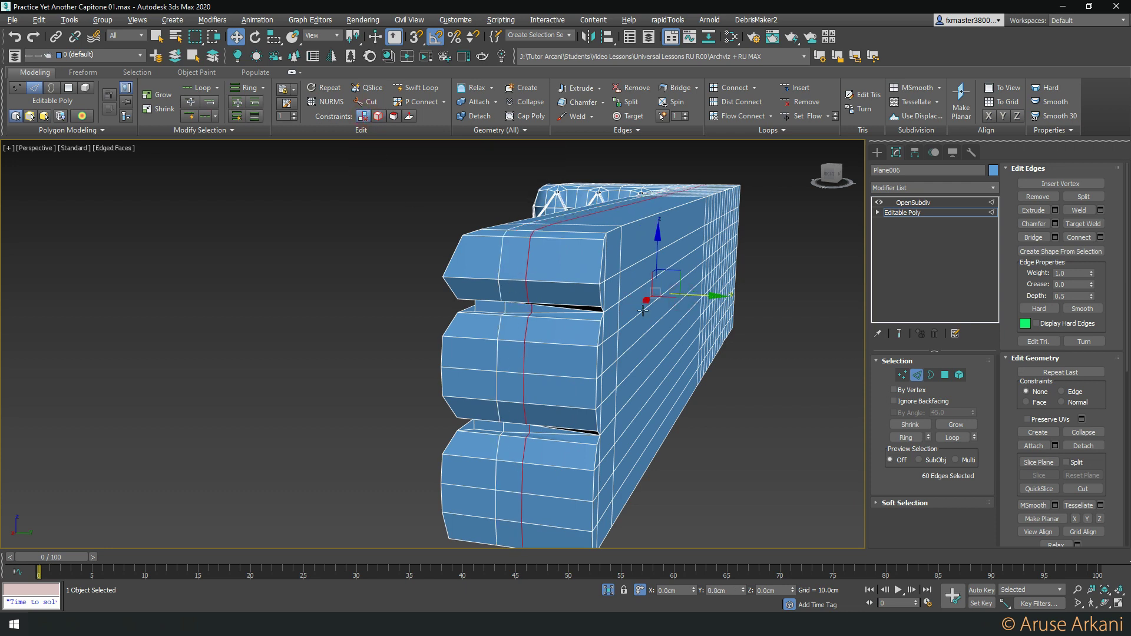
pyautogui.moveTo(693, 294); pyautogui.dragTo(621, 268)
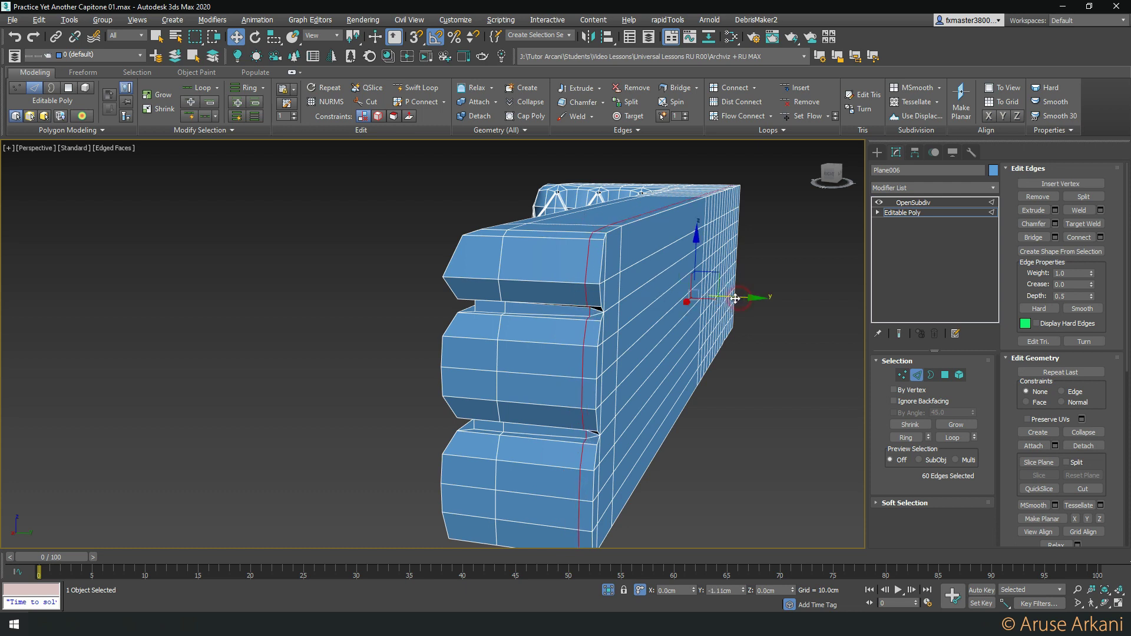
pyautogui.scroll(2, 576, 302)
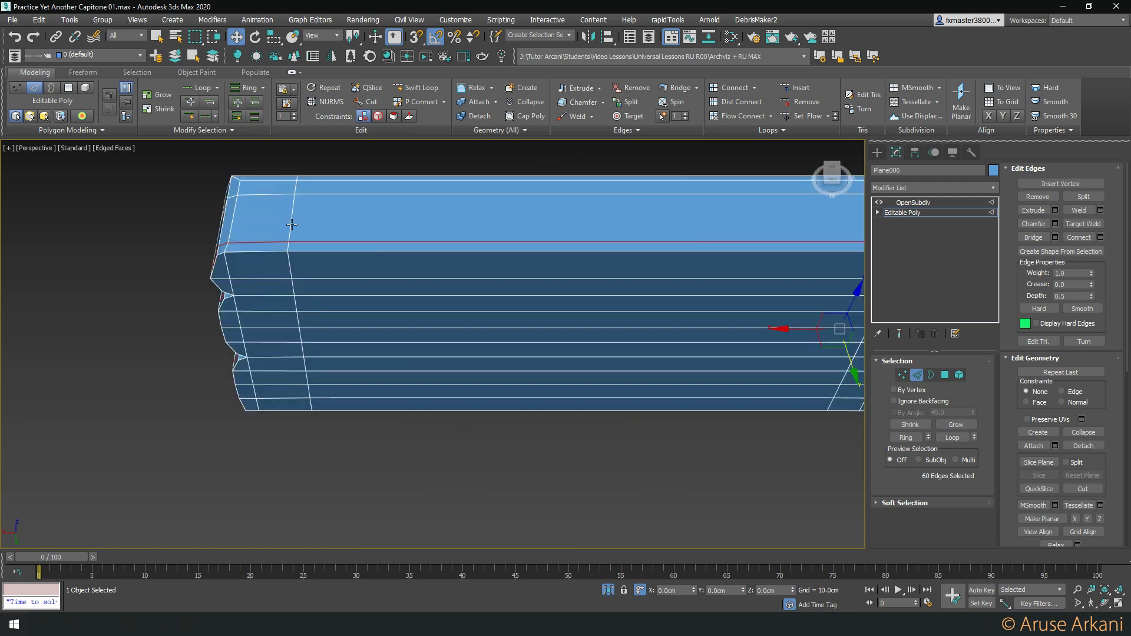
pyautogui.doubleClick(292, 226)
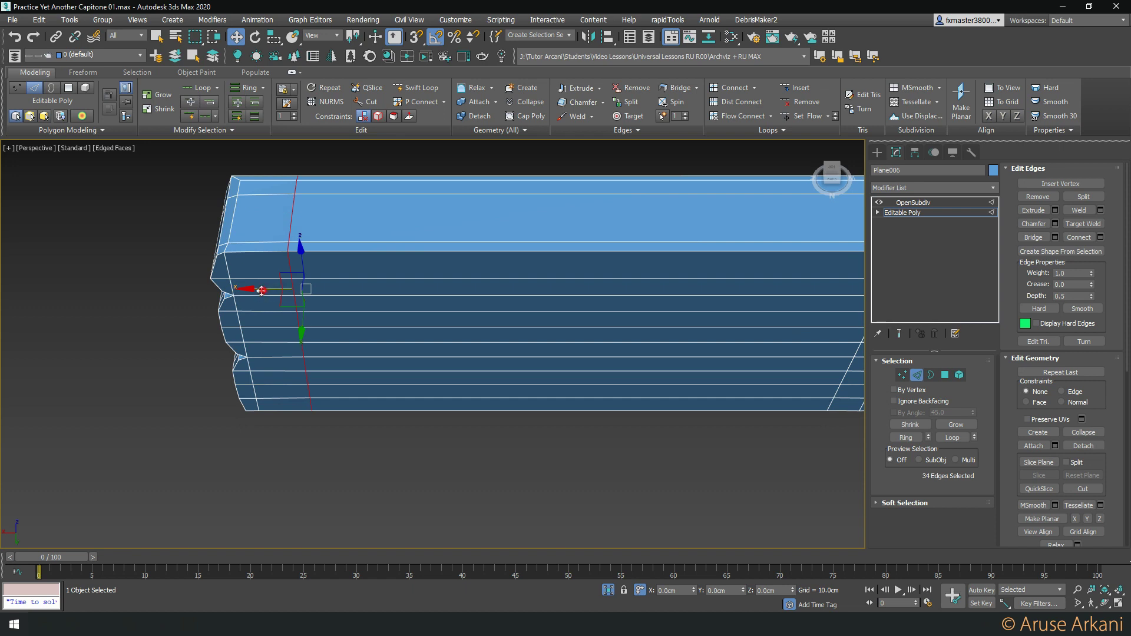
# Inspect the OpenSubdiv-smoothed tufted sofa with edged faces hidden
pyautogui.click(914, 202)
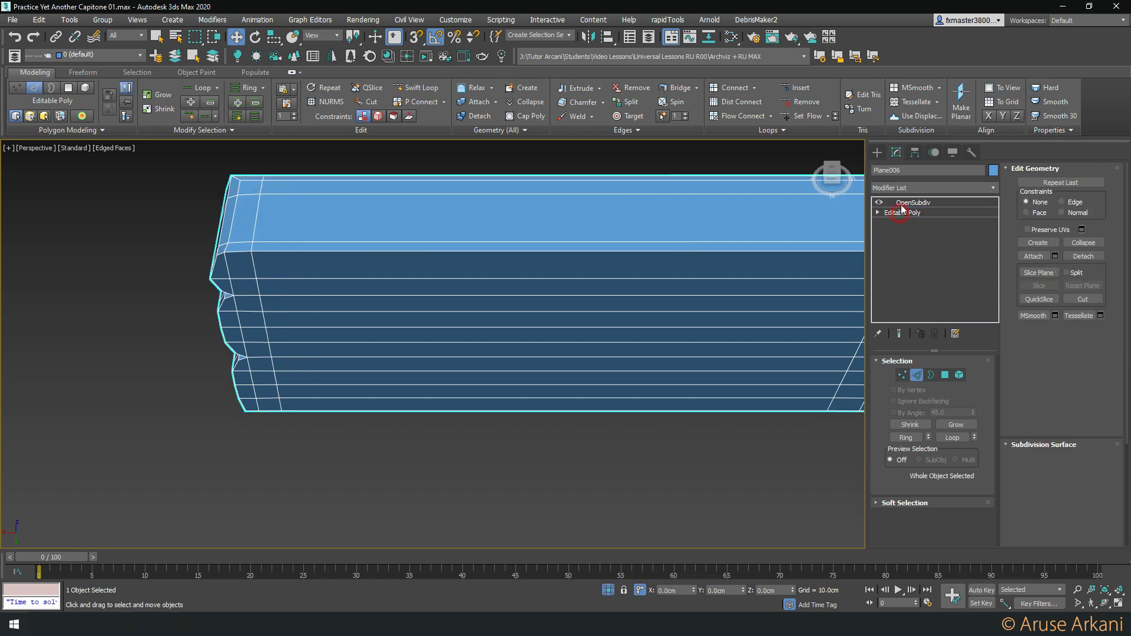
pyautogui.moveTo(548, 270)
pyautogui.mouseDown(button='middle')
pyautogui.moveTo(669, 245)
pyautogui.moveTo(634, 237)
pyautogui.mouseUp(button='middle')
pyautogui.scroll(-5, 548, 275)
pyautogui.press('F4')
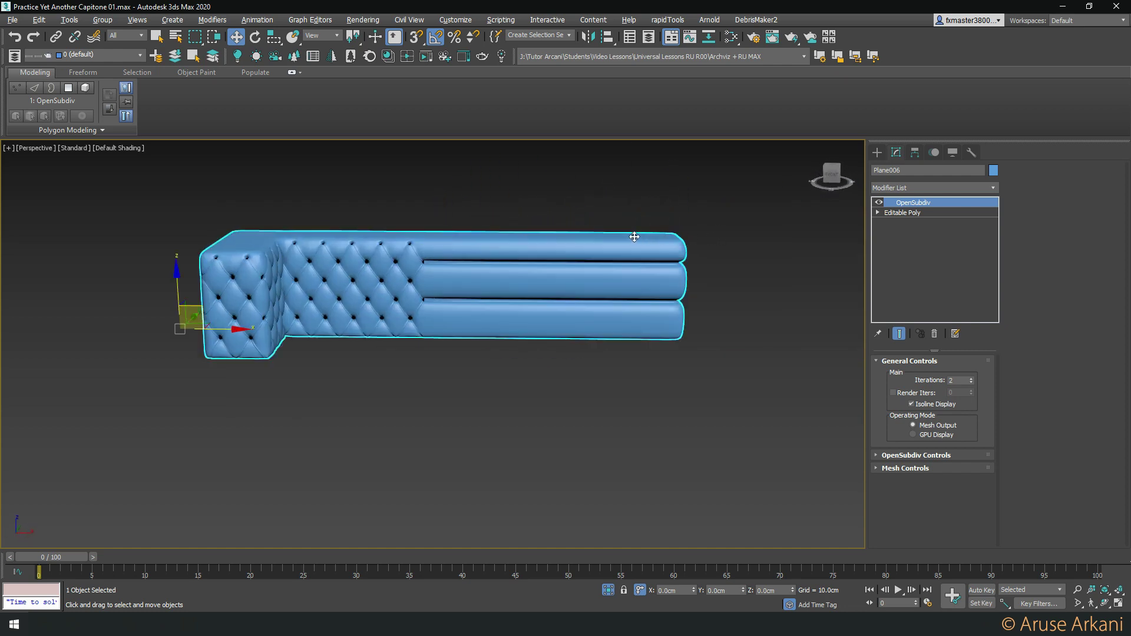
pyautogui.rightClick(634, 237)
pyautogui.click(589, 150)
pyautogui.scroll(6, 375, 306)
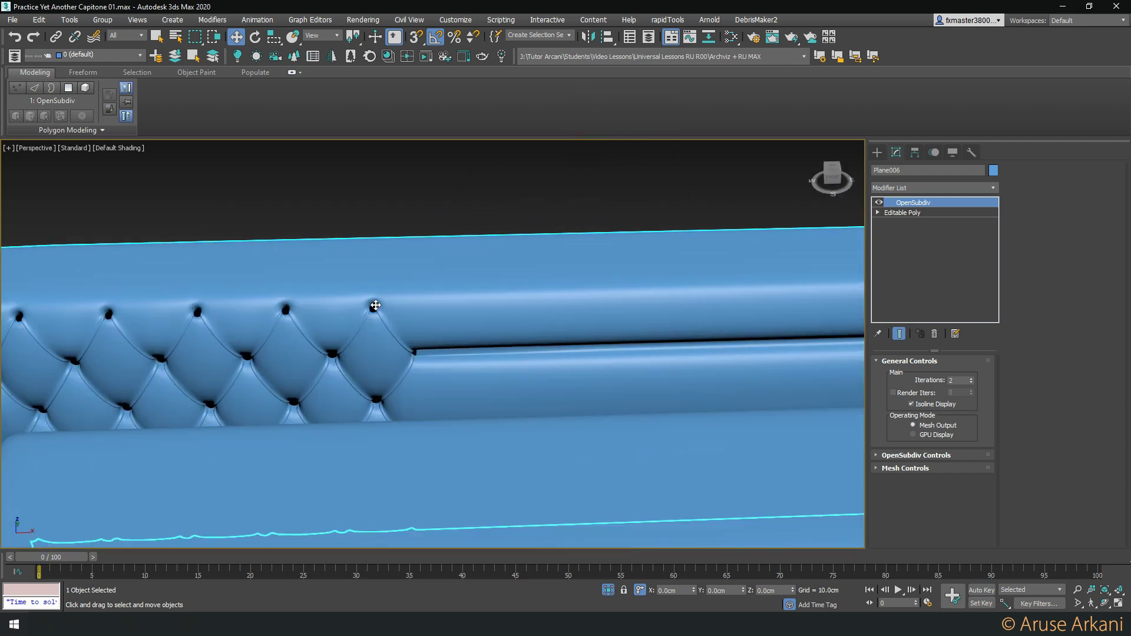
# Return to the Editable Poly mesh with edges shown, orbit to the arm, and start Swift Loop
pyautogui.click(911, 219)
pyautogui.press('F4')
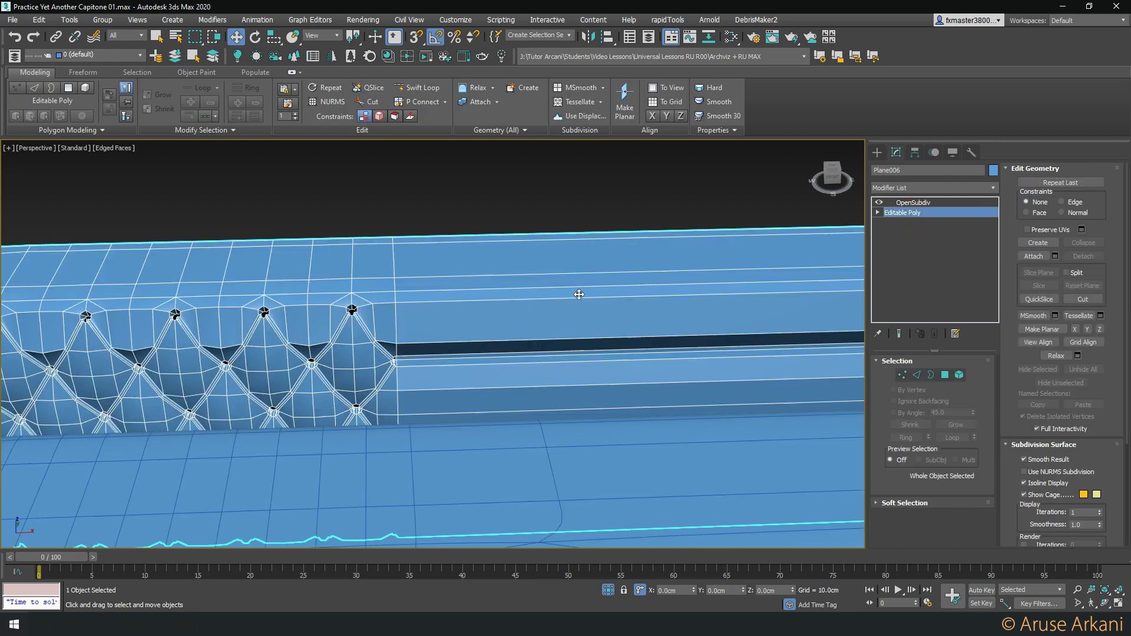
pyautogui.scroll(-3, 484, 314)
pyautogui.keyDown('alt'); pyautogui.moveTo(328, 296); pyautogui.dragTo(583, 325, button='middle'); pyautogui.keyUp('alt')
pyautogui.hotkey('alt', 'shift', 'w')
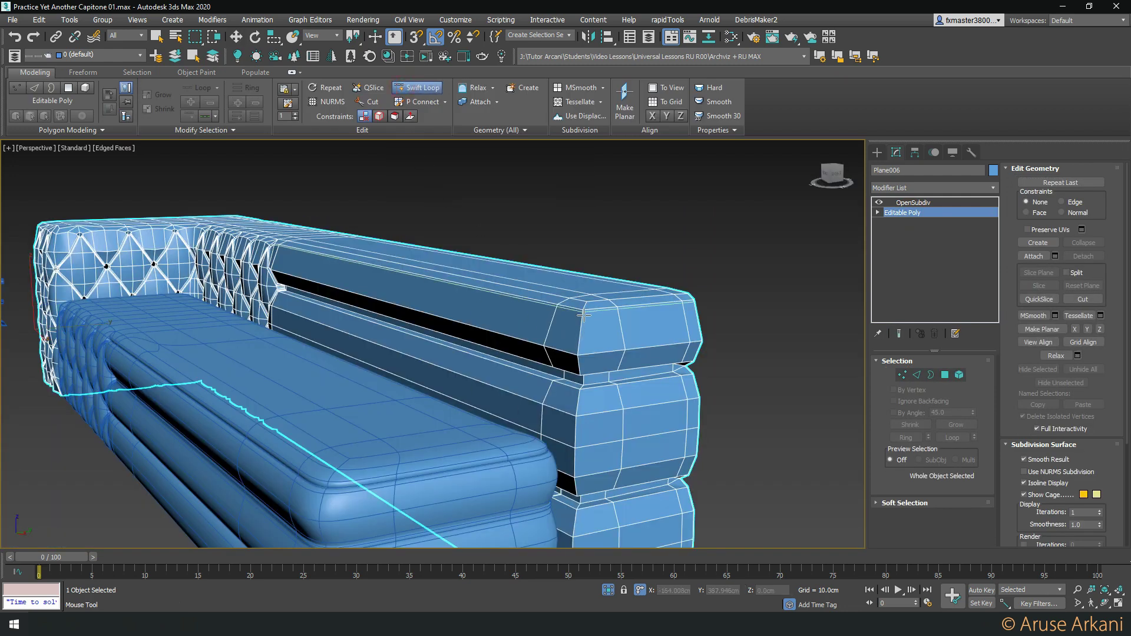
# Add an edge loop along the arm's top roll and orbit toward the tufted corner
pyautogui.click(584, 324)
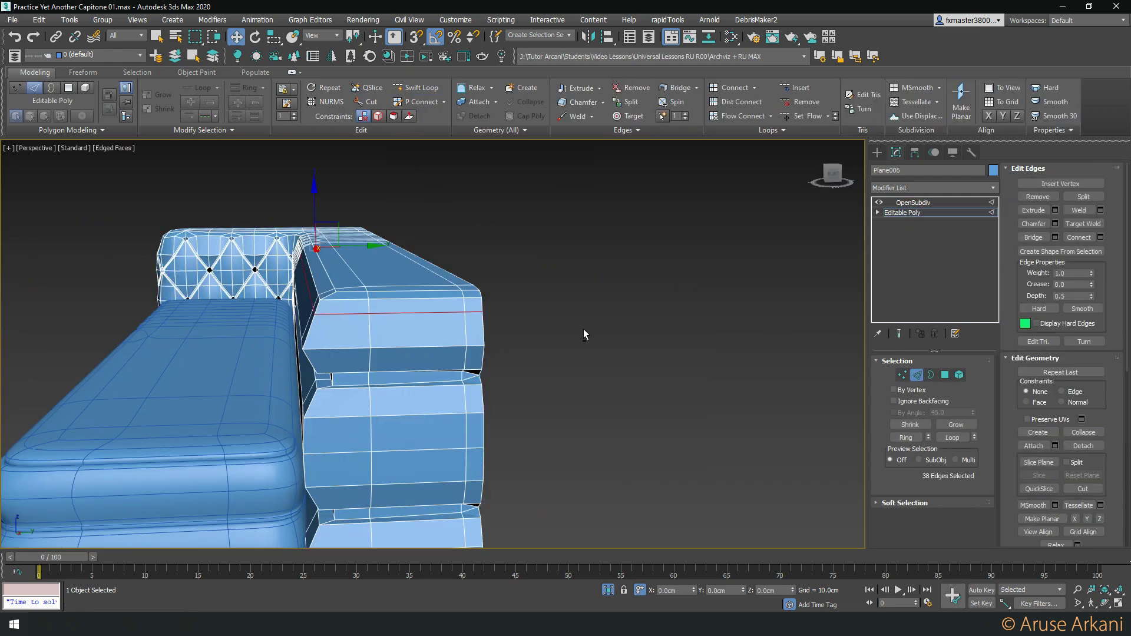
pyautogui.moveTo(583, 328)
pyautogui.keyDown('alt'); pyautogui.mouseDown(button='middle')
pyautogui.moveTo(330, 346)
pyautogui.moveTo(343, 316)
pyautogui.mouseUp(button='middle'); pyautogui.keyUp('alt')
pyautogui.scroll(5, 343, 317)
pyautogui.scroll(3, 328, 320)
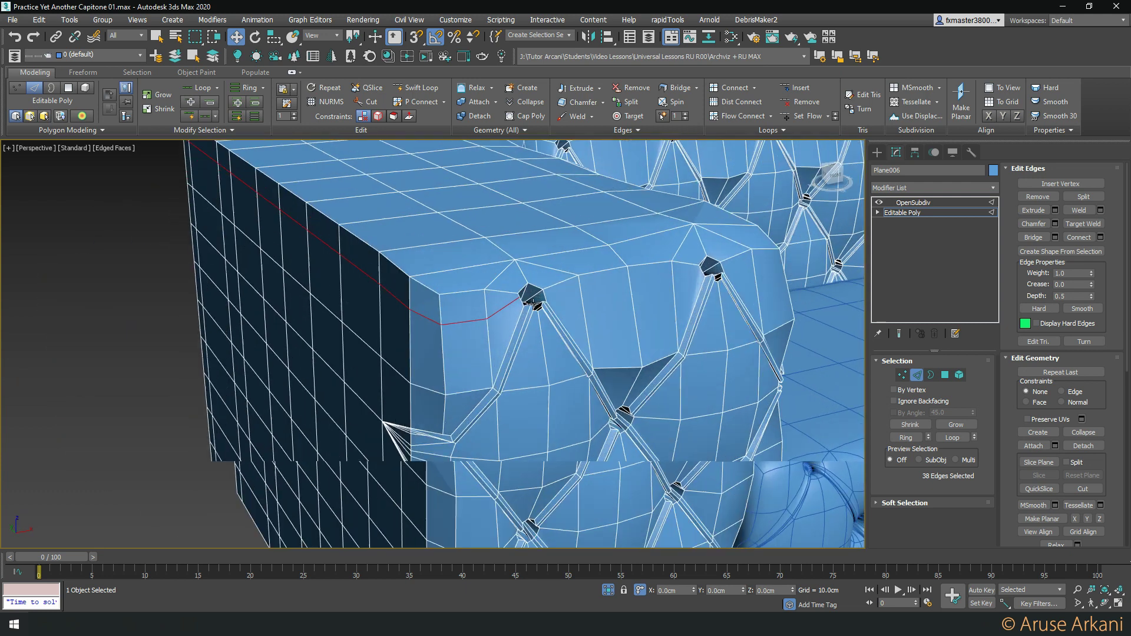
pyautogui.scroll(1, 510, 294)
# Extrude the loop's edges inward with height -0.4 cm and base width 0.15 cm
pyautogui.keyDown('shift'); pyautogui.click(577, 87); pyautogui.keyUp('shift')
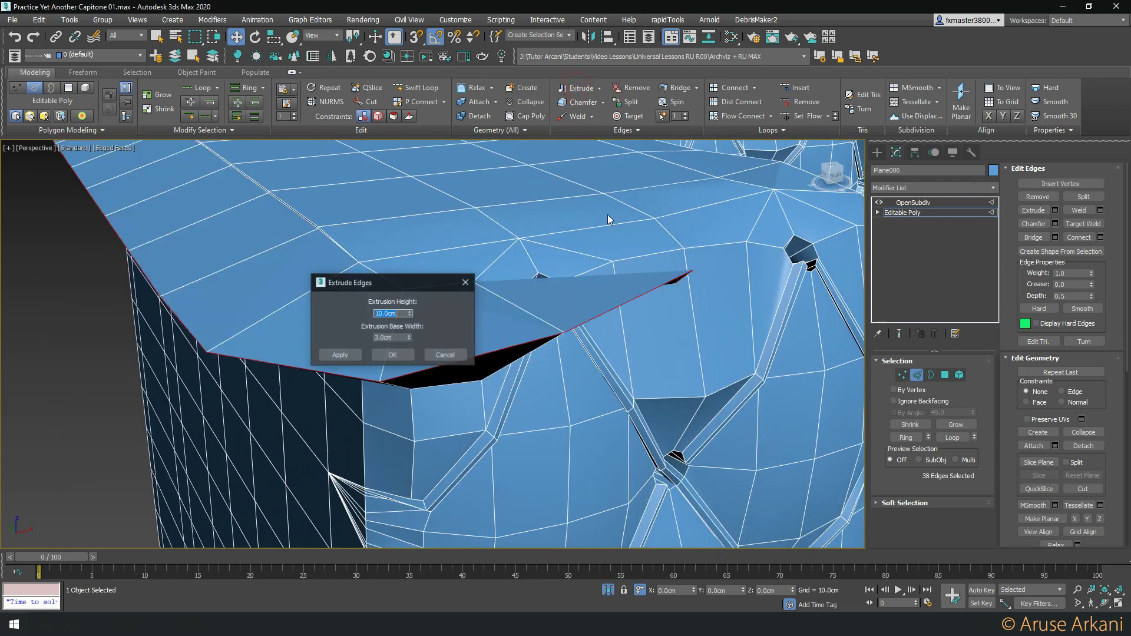
pyautogui.rightClick(409, 313)
pyautogui.rightClick(408, 338)
pyautogui.moveTo(437, 283); pyautogui.dragTo(789, 266)
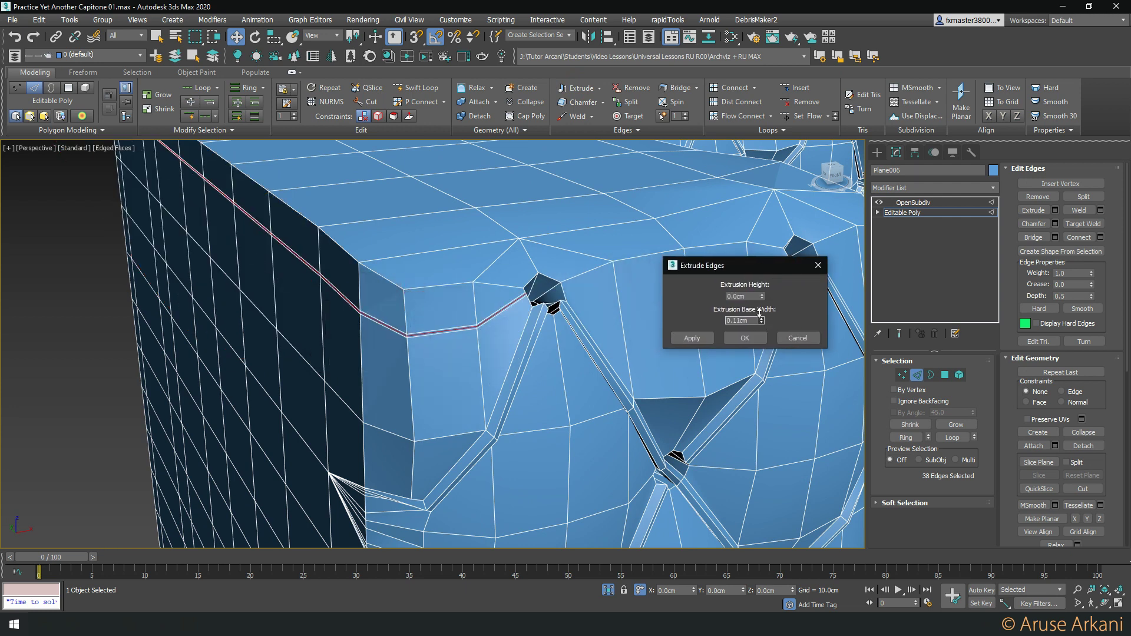
pyautogui.moveTo(762, 321)
pyautogui.mouseDown()
pyautogui.moveTo(759, 301)
pyautogui.moveTo(762, 328)
pyautogui.mouseUp()
pyautogui.click(694, 338)
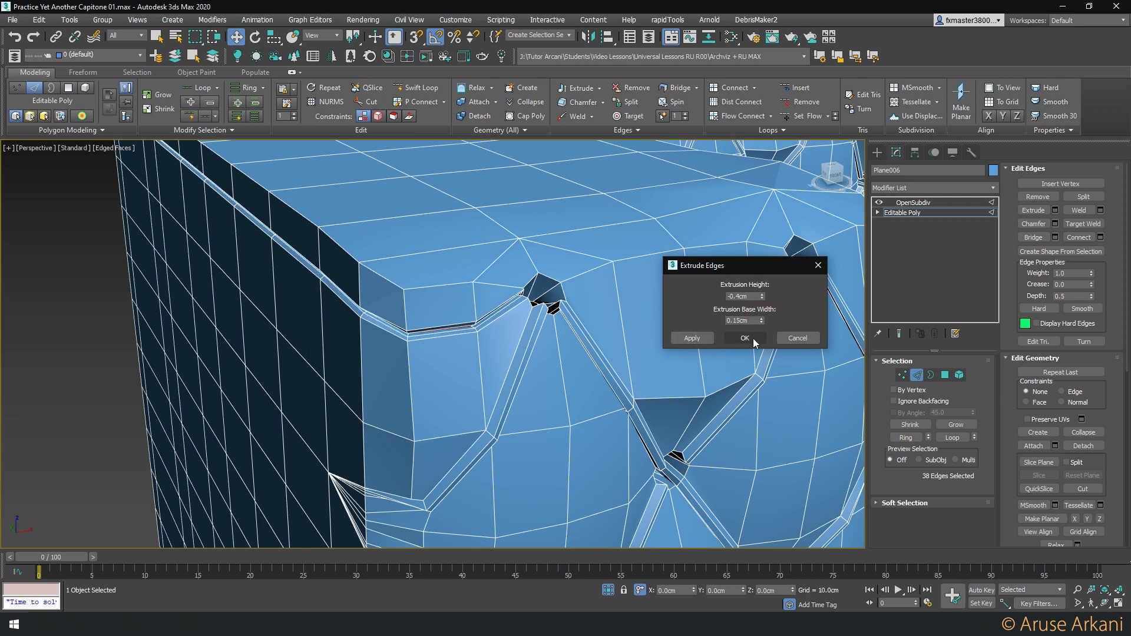
pyautogui.click(754, 338)
# Review the smoothed OpenSubdiv sofa and its new seam groove from a front view
pyautogui.click(907, 203)
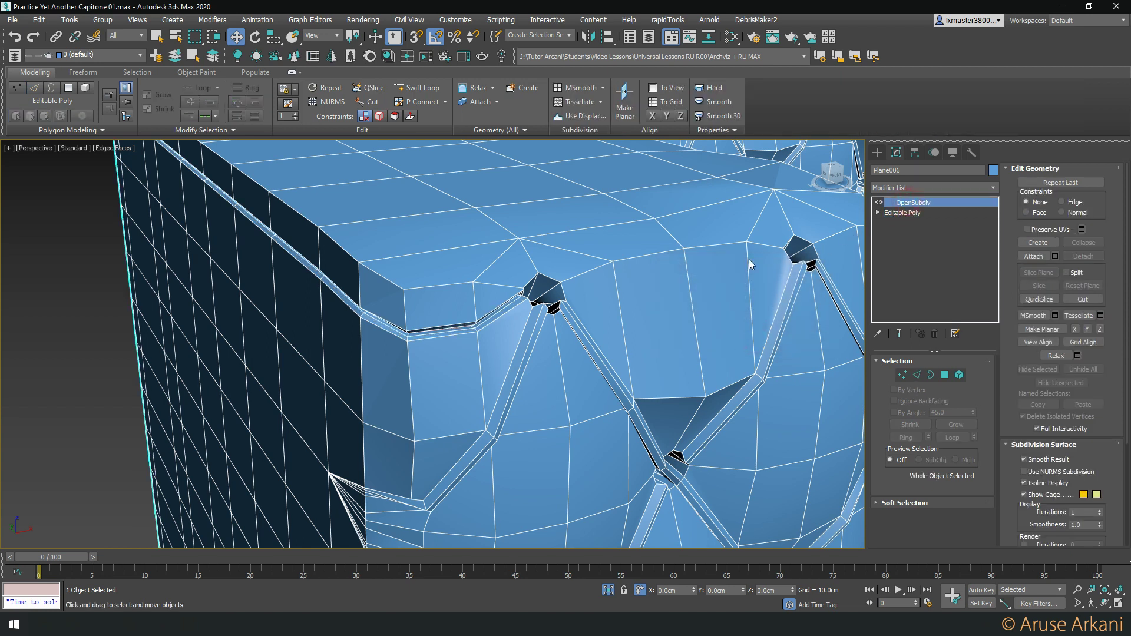
pyautogui.press('F4')
pyautogui.scroll(5, 536, 297)
pyautogui.scroll(-10, 535, 297)
pyautogui.moveTo(536, 297)
pyautogui.keyDown('alt'); pyautogui.mouseDown(button='middle')
pyautogui.moveTo(199, 322)
pyautogui.moveTo(556, 259)
pyautogui.mouseUp(button='middle'); pyautogui.keyUp('alt')
pyautogui.scroll(-3, 199, 322)
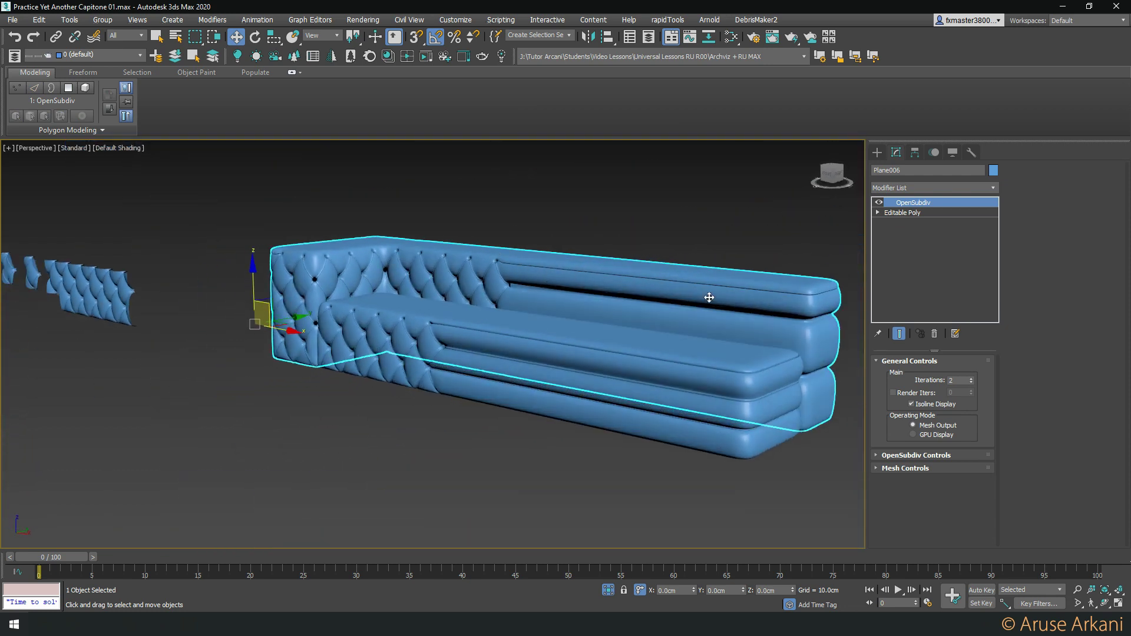
pyautogui.keyDown('alt'); pyautogui.moveTo(801, 335); pyautogui.dragTo(434, 324, button='middle'); pyautogui.keyUp('alt')
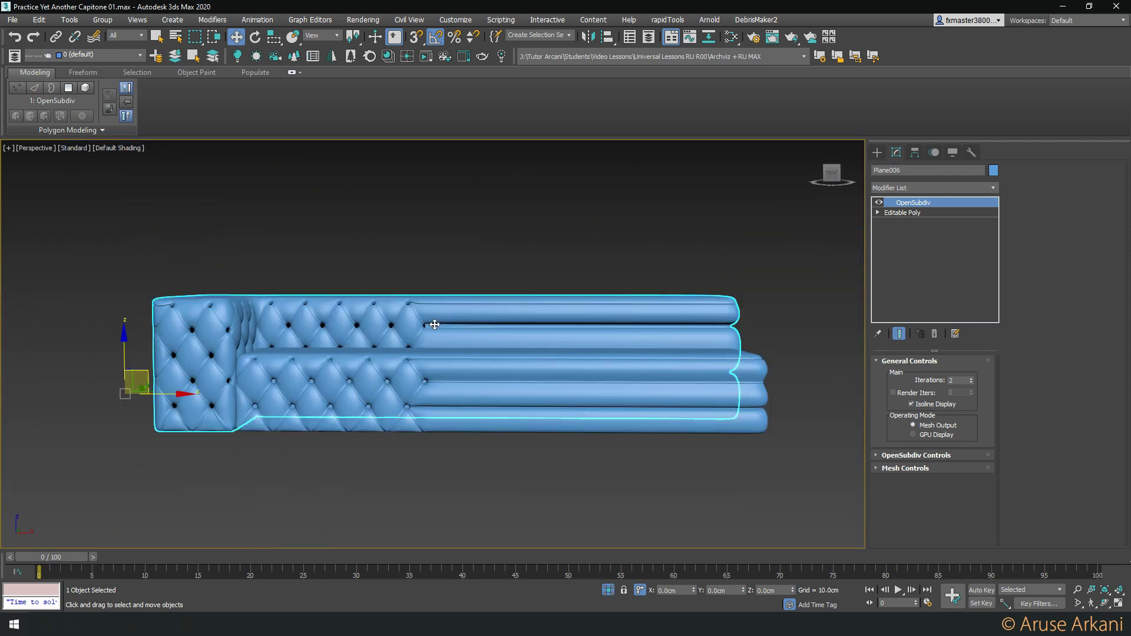
pyautogui.scroll(10, 441, 337)
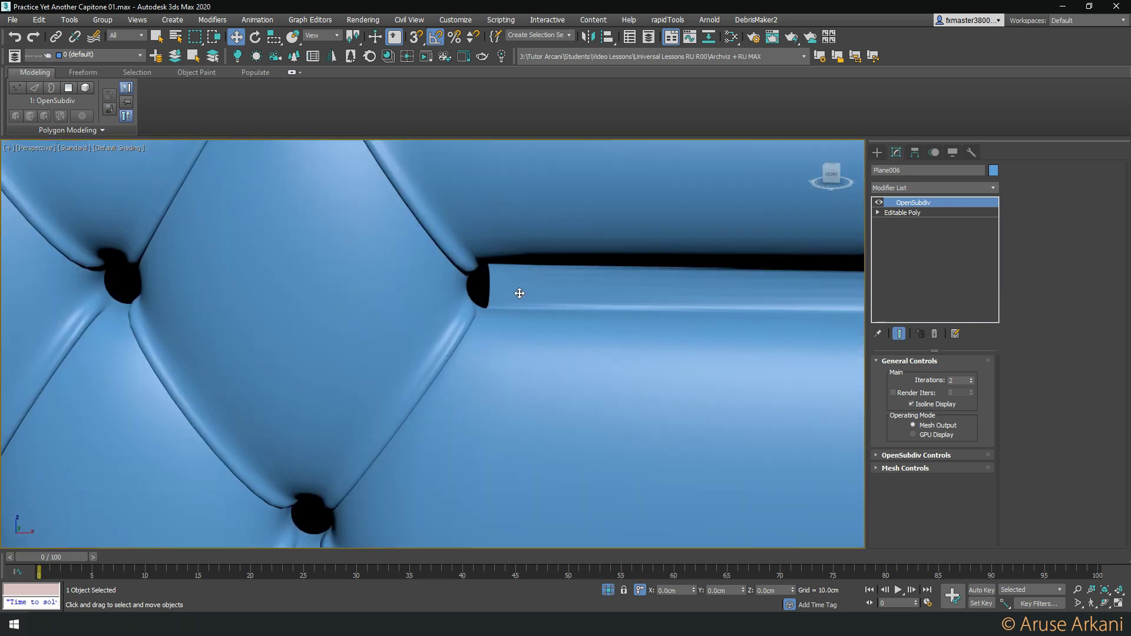
# Return to the Editable Poly base mesh with edges shown, in Edge sub-object mode
pyautogui.click(924, 216)
pyautogui.press('F4')
pyautogui.press('2')
pyautogui.scroll(-5, 618, 278)
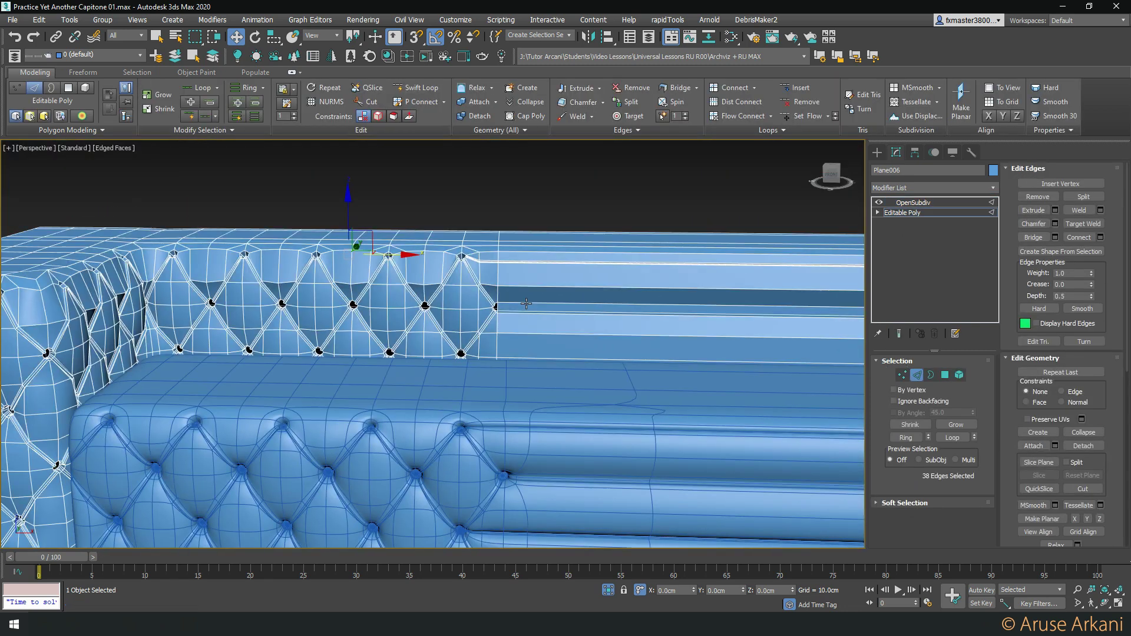
# Insert an edge loop along the seam strip and check the vertex at the button hole
pyautogui.click(526, 265)
pyautogui.press('z')
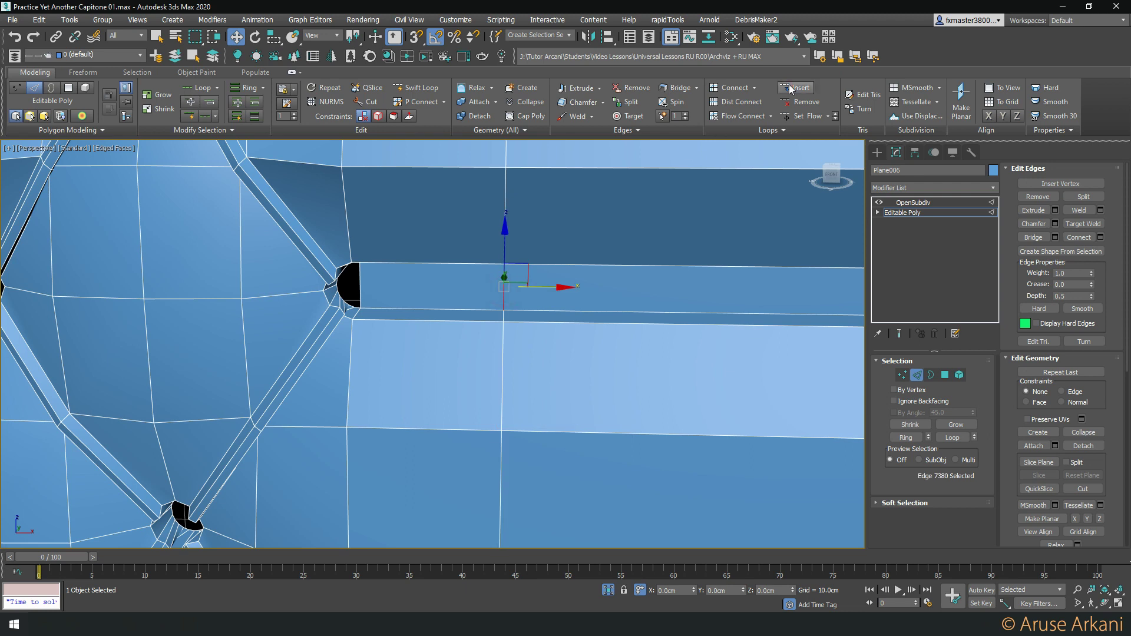
pyautogui.click(791, 89)
pyautogui.scroll(2, 345, 309)
pyautogui.press('1')
pyautogui.click(345, 311)
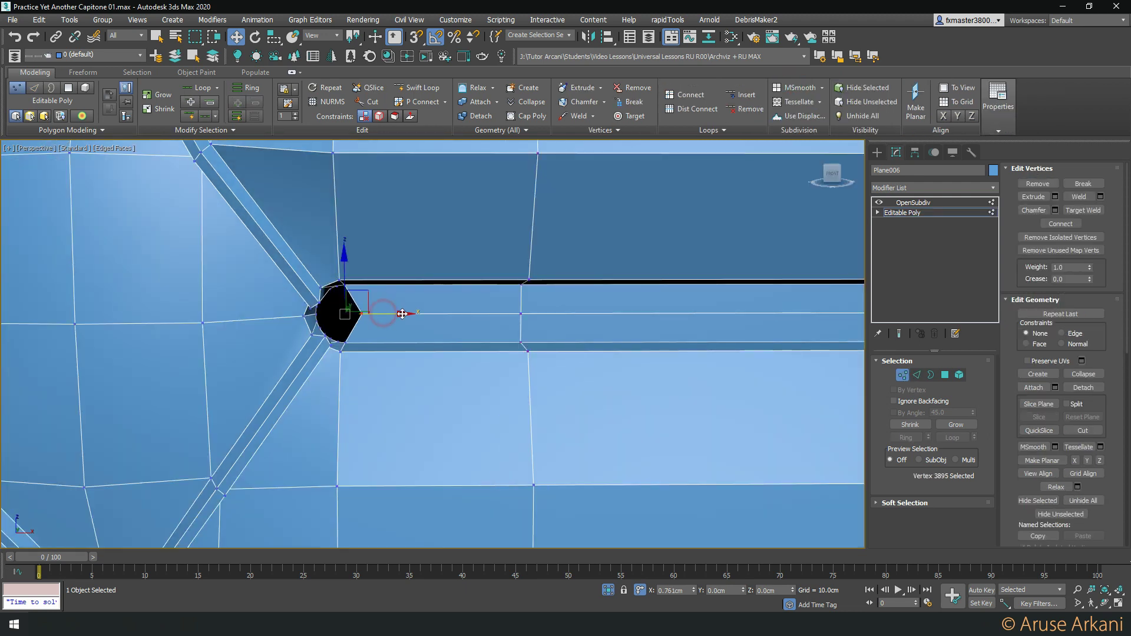
pyautogui.scroll(-3, 402, 314)
pyautogui.rightClick(404, 298)
pyautogui.scroll(-2, 417, 423)
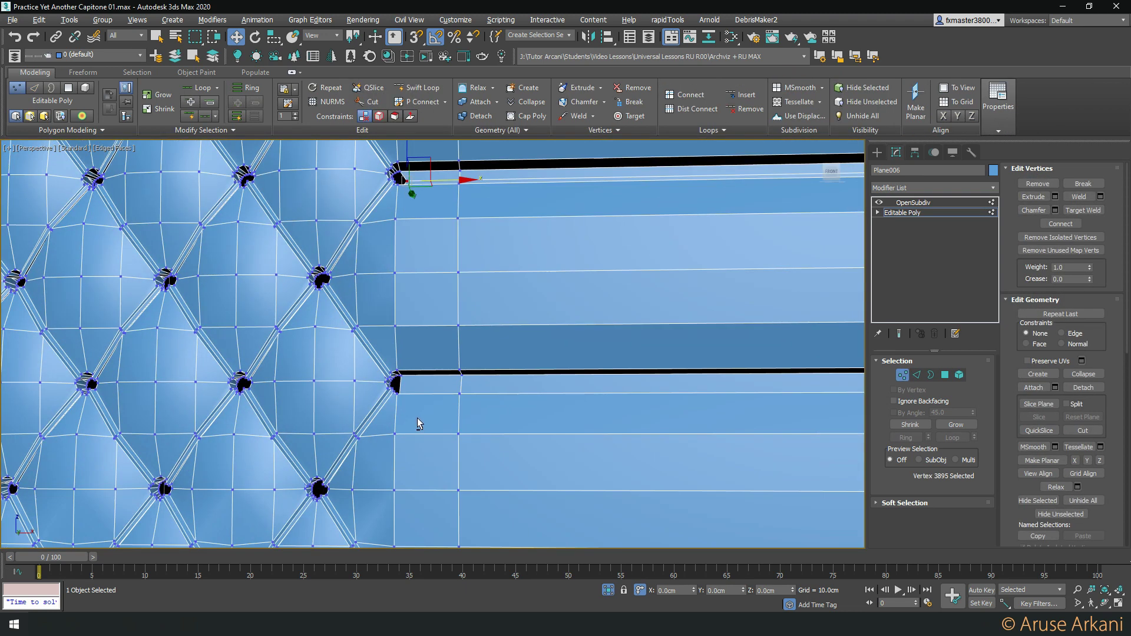
pyautogui.scroll(2, 417, 423)
# Insert a second edge loop along another seam strip edge
pyautogui.press('2')
pyautogui.click(462, 384)
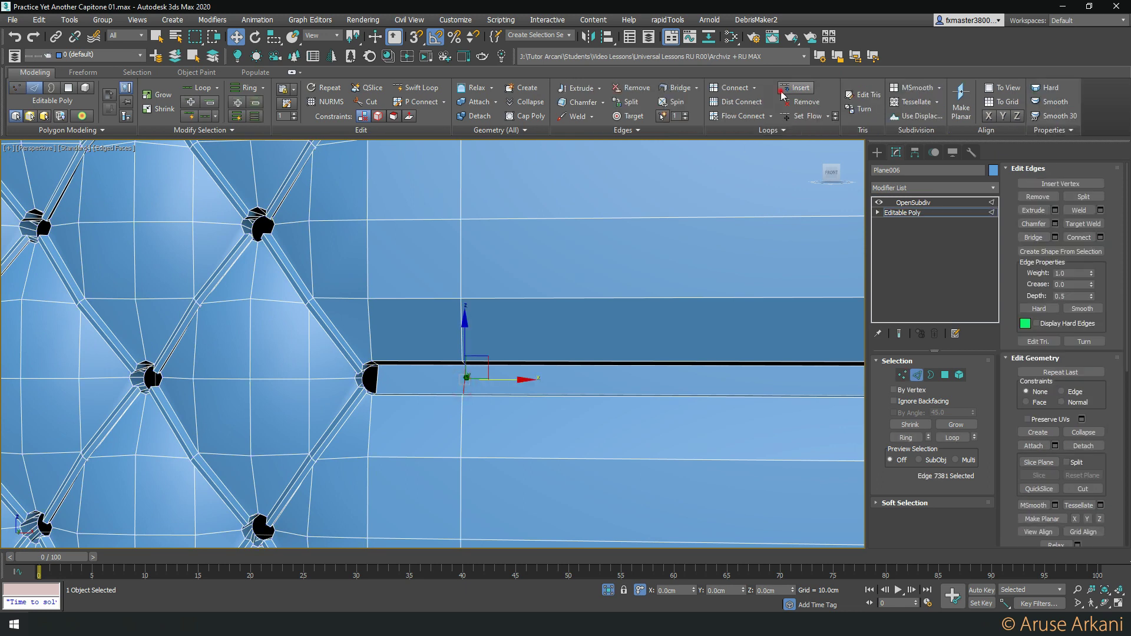
pyautogui.click(783, 94)
pyautogui.scroll(-3, 643, 331)
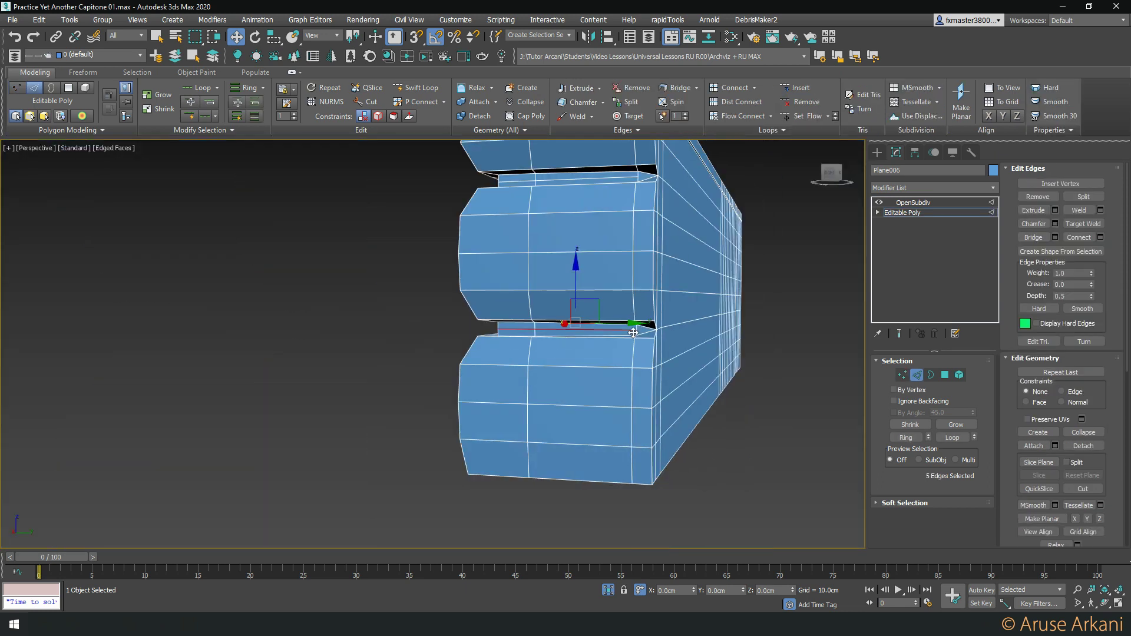
pyautogui.scroll(-2, 643, 331)
pyautogui.scroll(3, 355, 307)
pyautogui.scroll(3, 355, 307)
pyautogui.scroll(3, 356, 308)
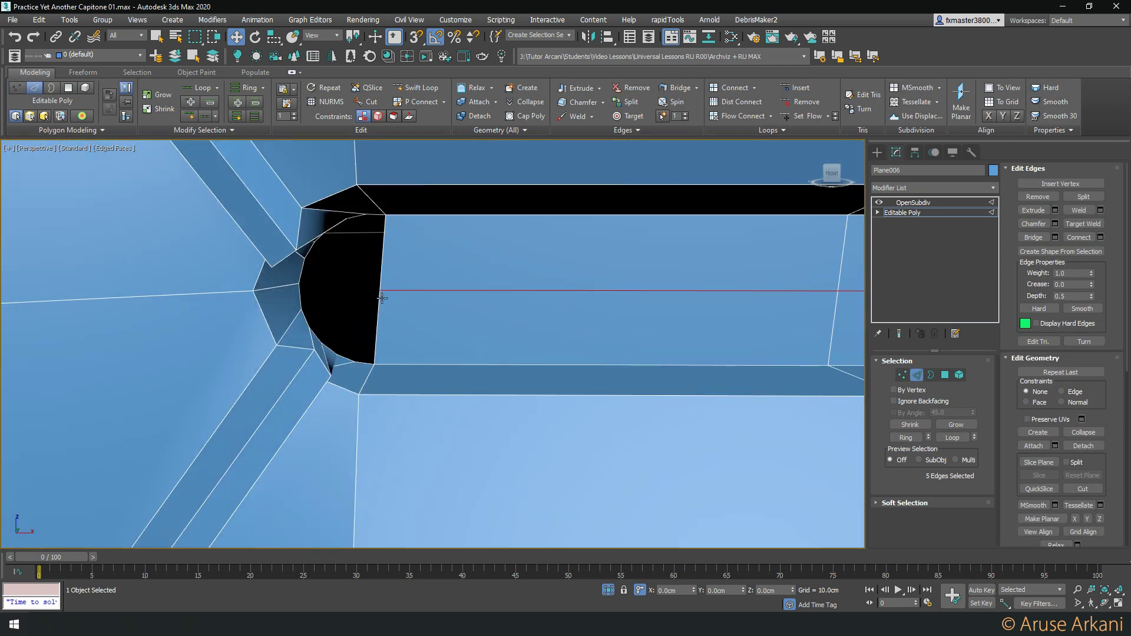
# Check a hole-rim vertex, then select the borders of all open button holes
pyautogui.press('1')
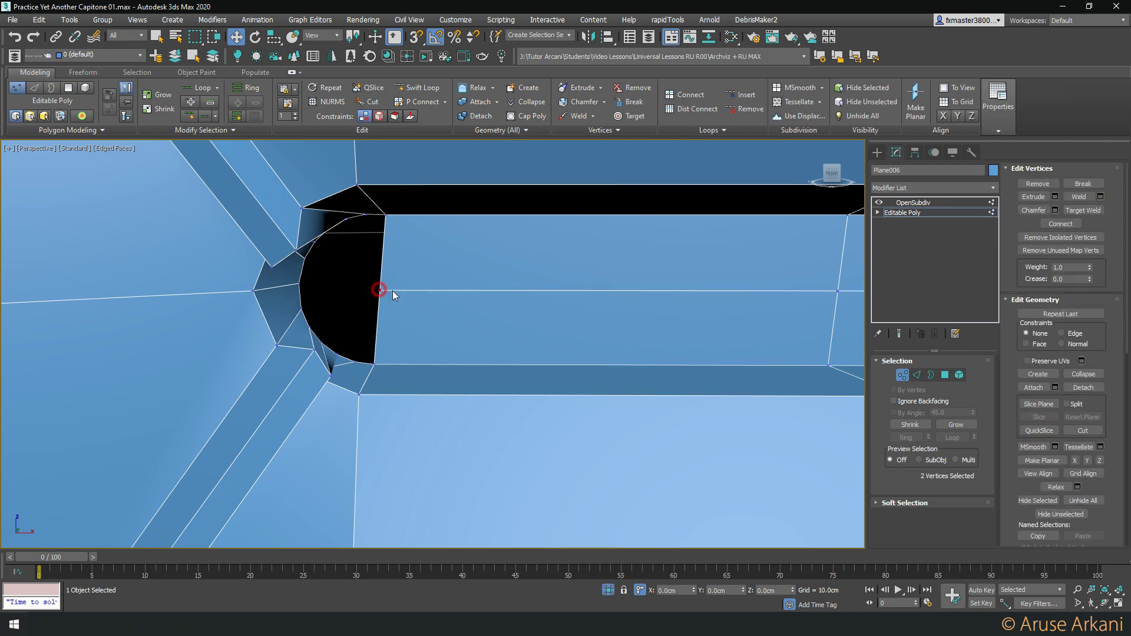
pyautogui.scroll(-5, 392, 291)
pyautogui.click(437, 426)
pyautogui.scroll(3, 439, 426)
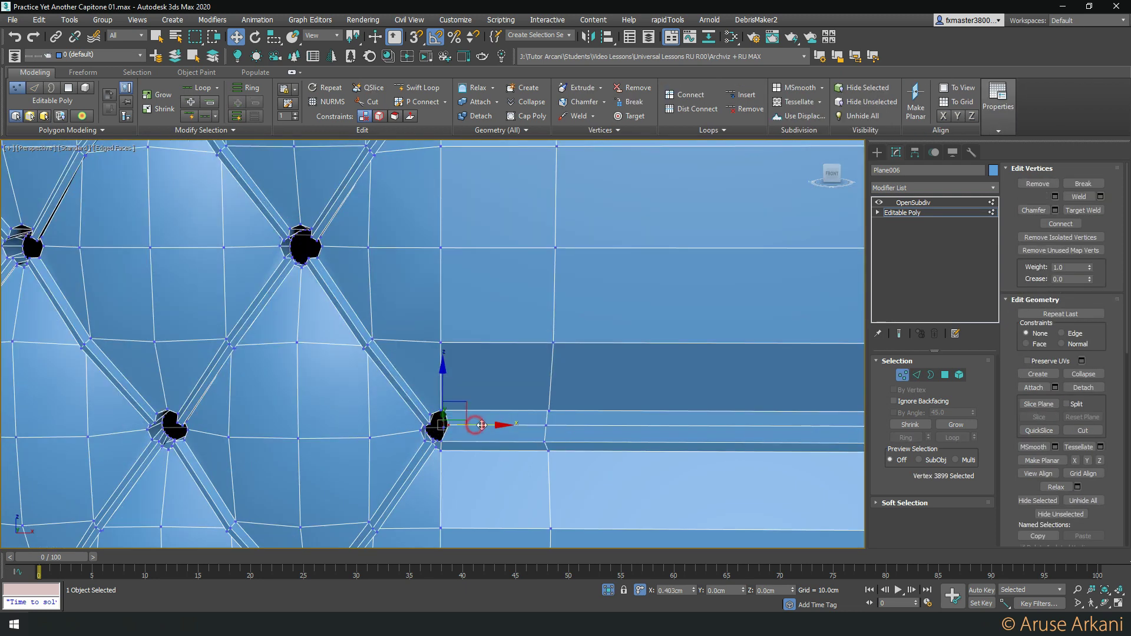
pyautogui.scroll(3, 443, 426)
pyautogui.press('3')
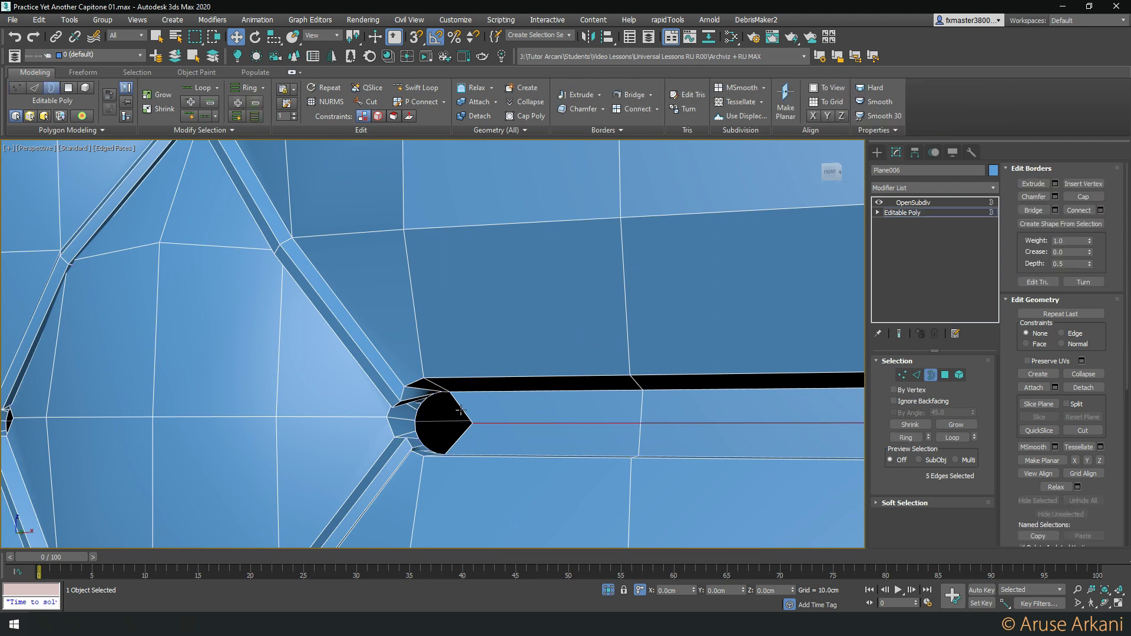
pyautogui.scroll(-3, 462, 411)
pyautogui.scroll(-5, 462, 411)
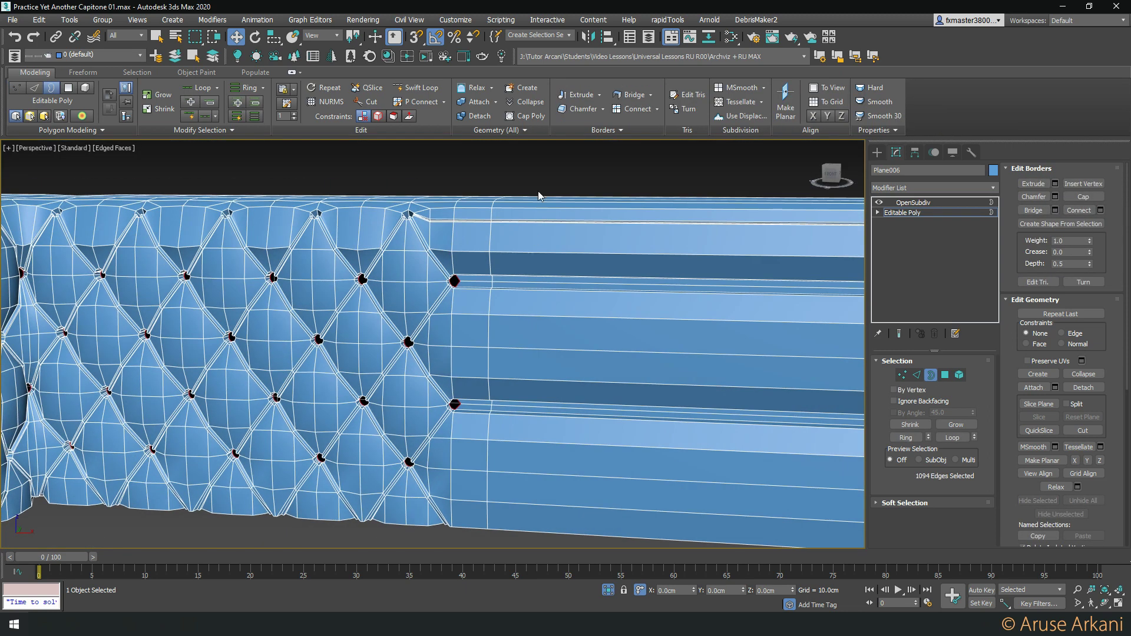
# Cap all open button holes and convert the selection to cap faces, excluding the strip faces
pyautogui.click(512, 121)
pyautogui.rightClick(498, 243)
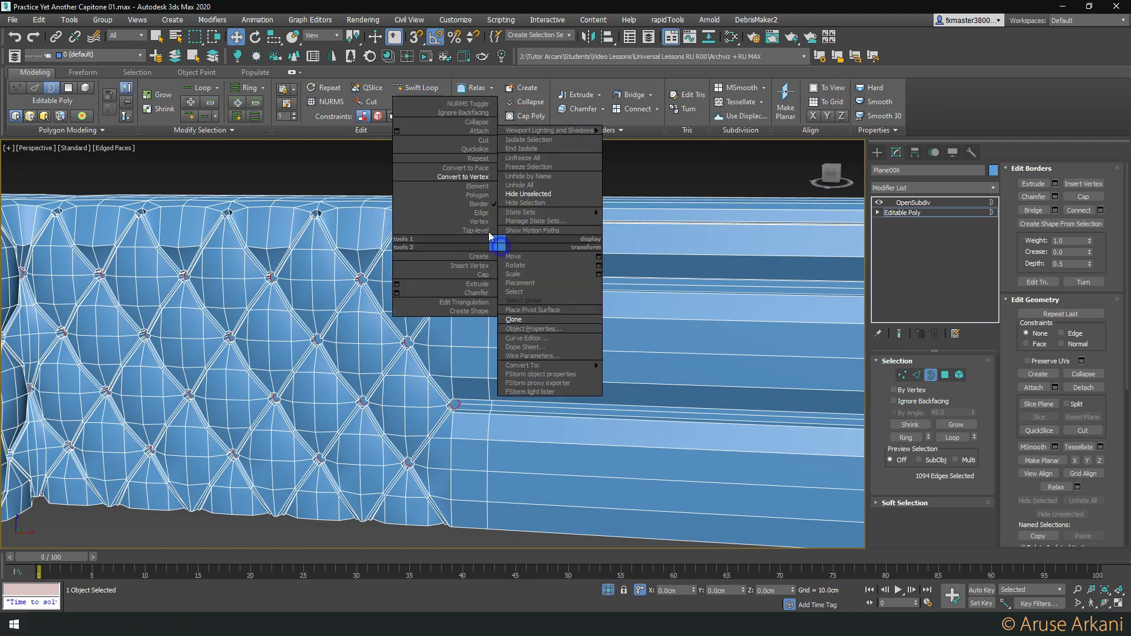
pyautogui.click(481, 169)
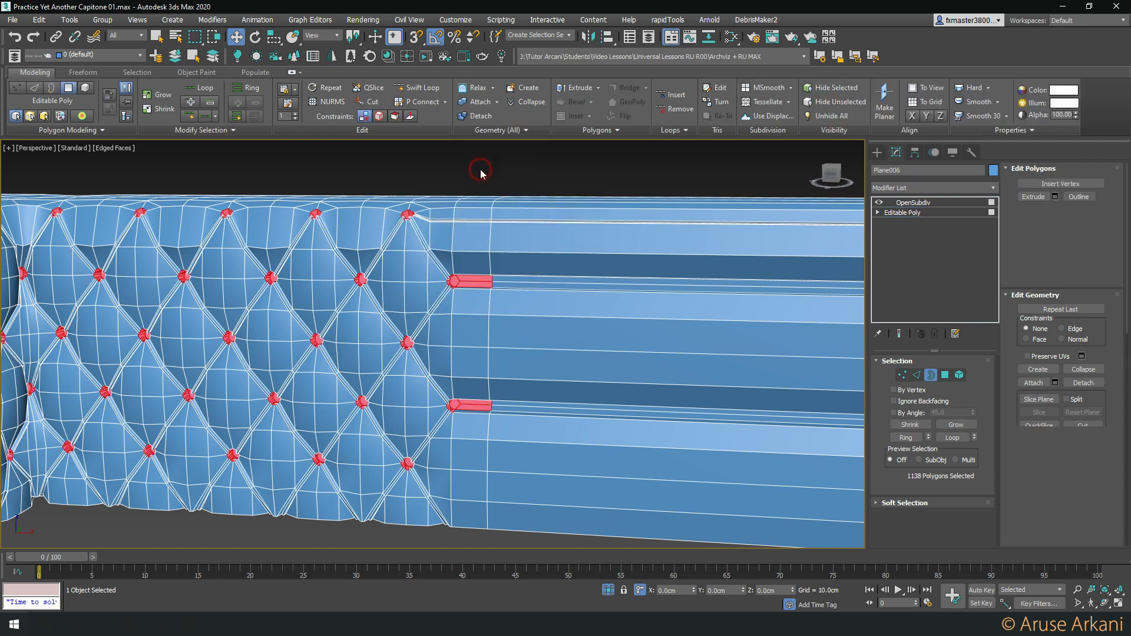
pyautogui.moveTo(297, 196)
pyautogui.mouseDown(button='middle')
pyautogui.moveTo(302, 215)
pyautogui.moveTo(341, 242)
pyautogui.mouseUp(button='middle')
pyautogui.keyDown('alt'); pyautogui.click(510, 378); pyautogui.keyUp('alt')
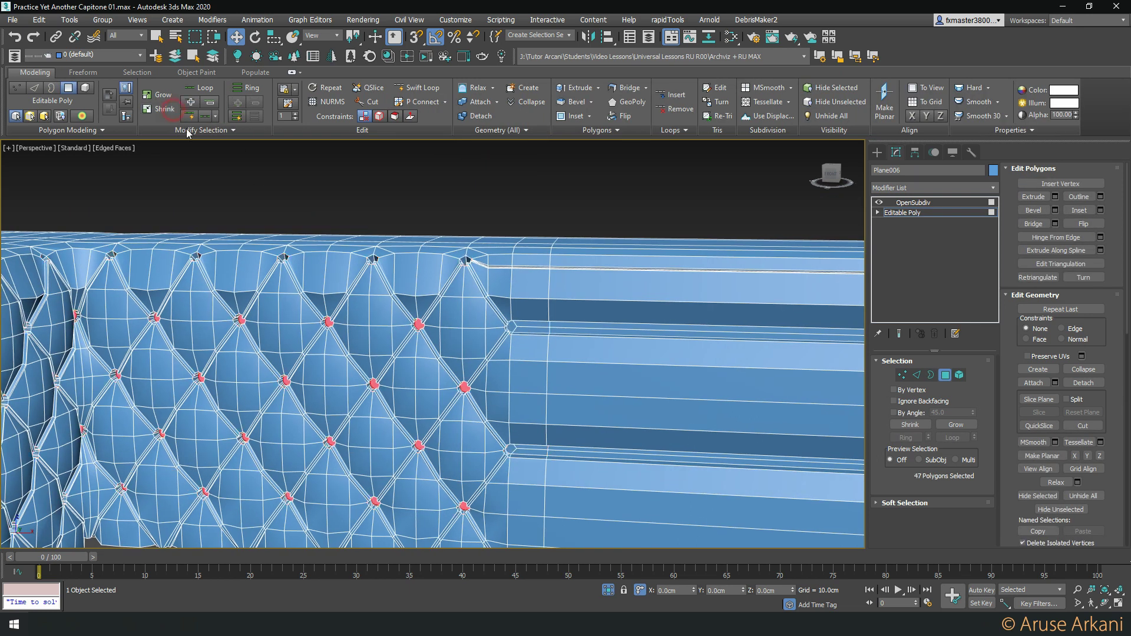
pyautogui.keyDown('ctrl'); pyautogui.click(509, 450); pyautogui.keyUp('ctrl')
pyautogui.scroll(-3, 509, 450)
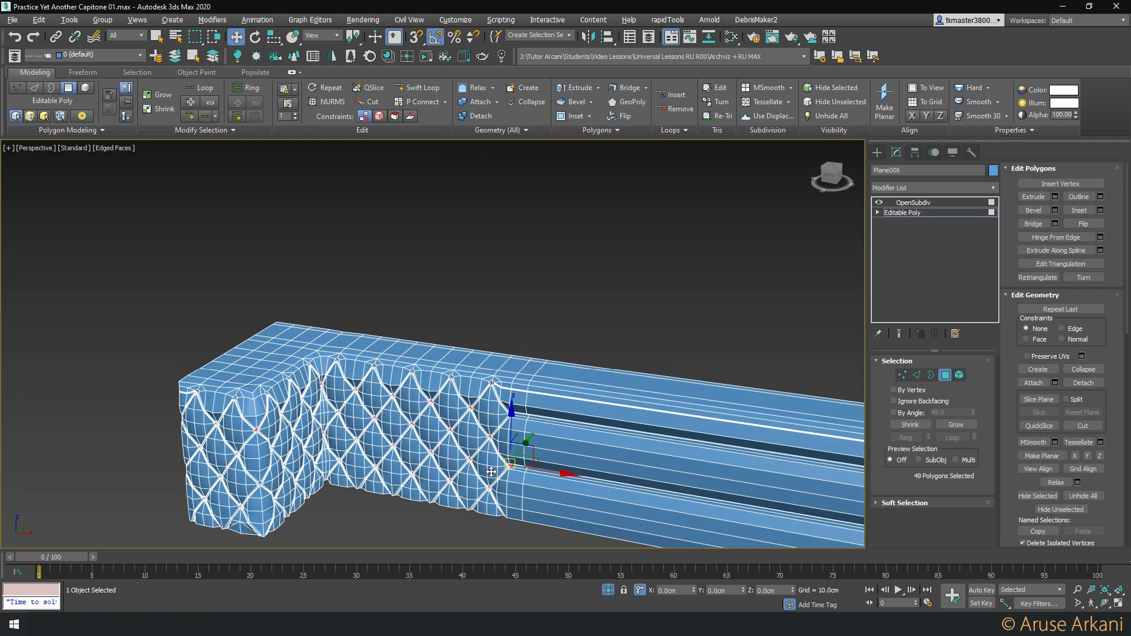
# Turn on see-through display and apply GeoPoly to the 49 button caps
pyautogui.hotkey('alt', 'x')
pyautogui.moveTo(508, 450)
pyautogui.keyDown('alt'); pyautogui.mouseDown(button='middle')
pyautogui.moveTo(338, 420)
pyautogui.moveTo(695, 311)
pyautogui.moveTo(674, 345)
pyautogui.mouseUp(button='middle'); pyautogui.keyUp('alt')
pyautogui.click(621, 105)
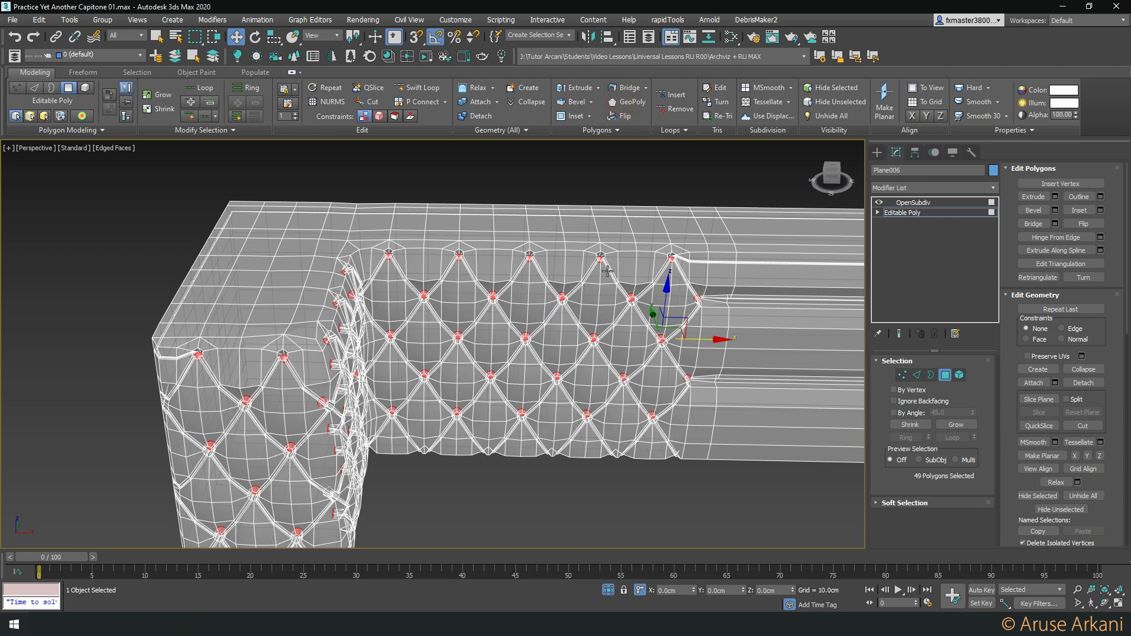
pyautogui.scroll(5, 608, 270)
pyautogui.moveTo(607, 270)
pyautogui.keyDown('alt'); pyautogui.mouseDown(button='middle')
pyautogui.moveTo(616, 306)
pyautogui.moveTo(631, 259)
pyautogui.mouseUp(button='middle'); pyautogui.keyUp('alt')
# Inset the button caps 0.19 cm and extrude them outward 0.69 cm
pyautogui.scroll(6, 626, 279)
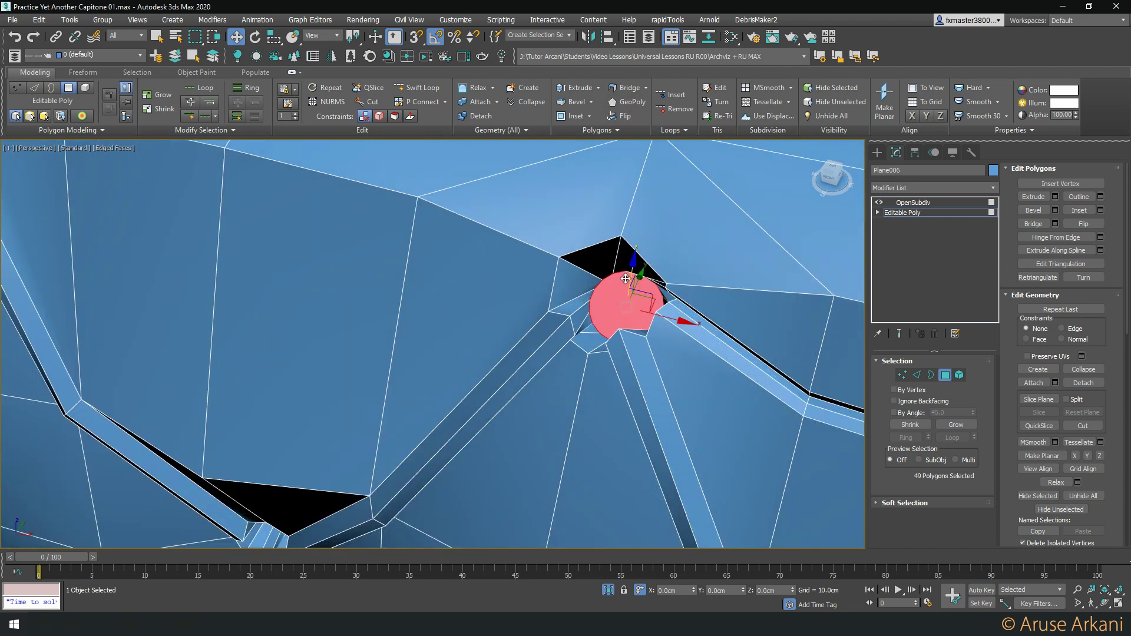
pyautogui.click(576, 116)
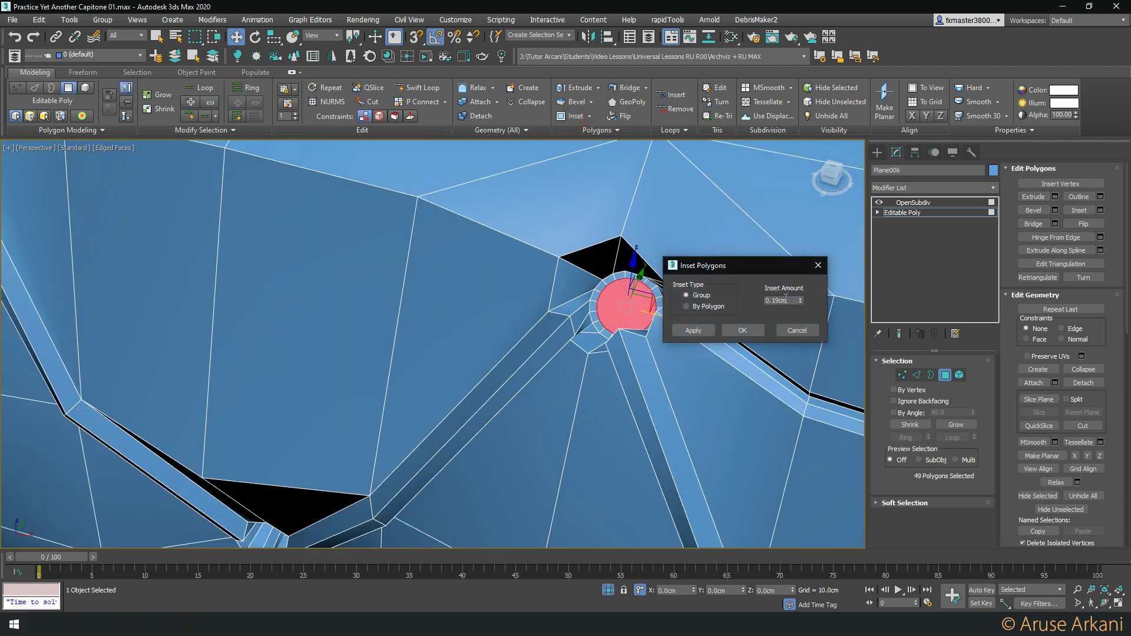
pyautogui.click(696, 330)
pyautogui.click(793, 334)
pyautogui.hotkey('shift', 'e')
pyautogui.moveTo(800, 302); pyautogui.dragTo(803, 273)
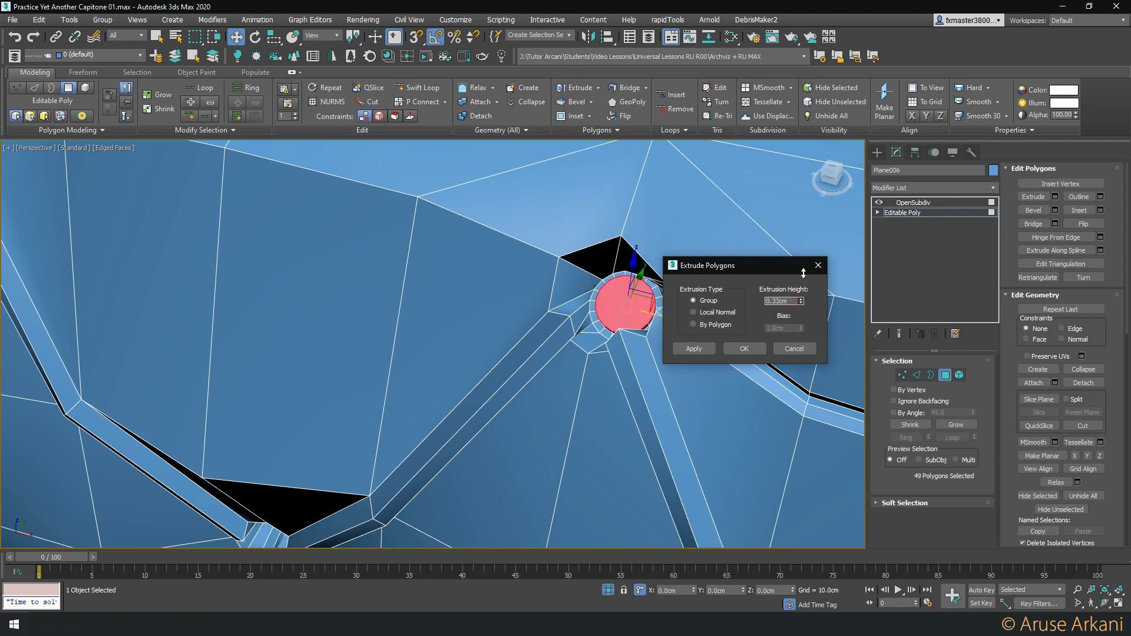
pyautogui.click(694, 348)
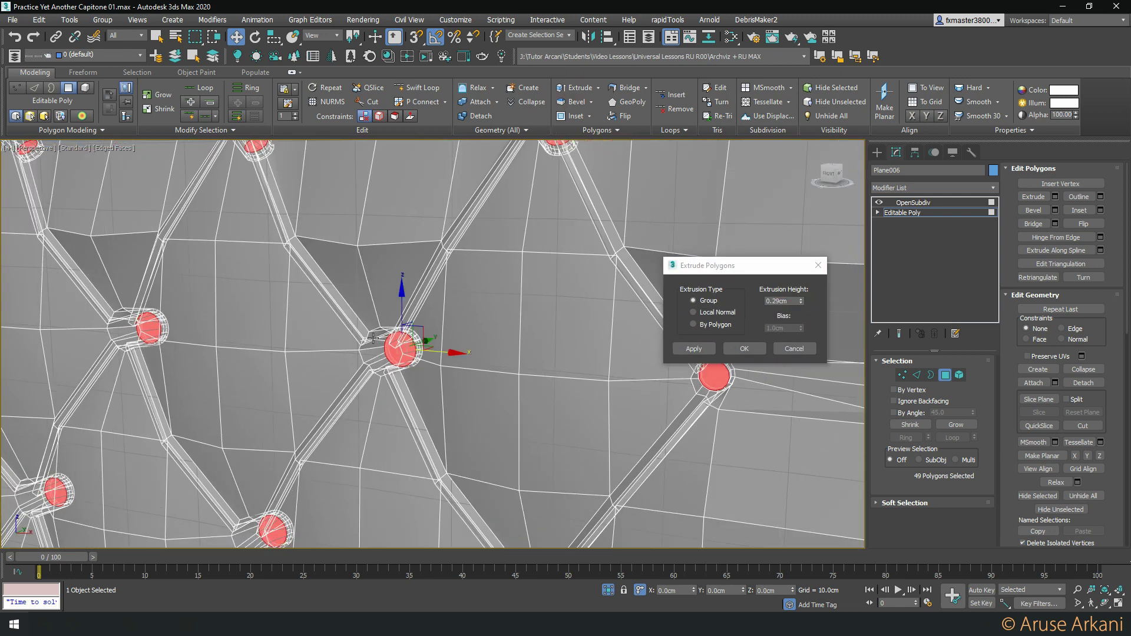
pyautogui.scroll(3, 391, 336)
pyautogui.scroll(5, 430, 299)
pyautogui.moveTo(801, 301); pyautogui.dragTo(800, 280)
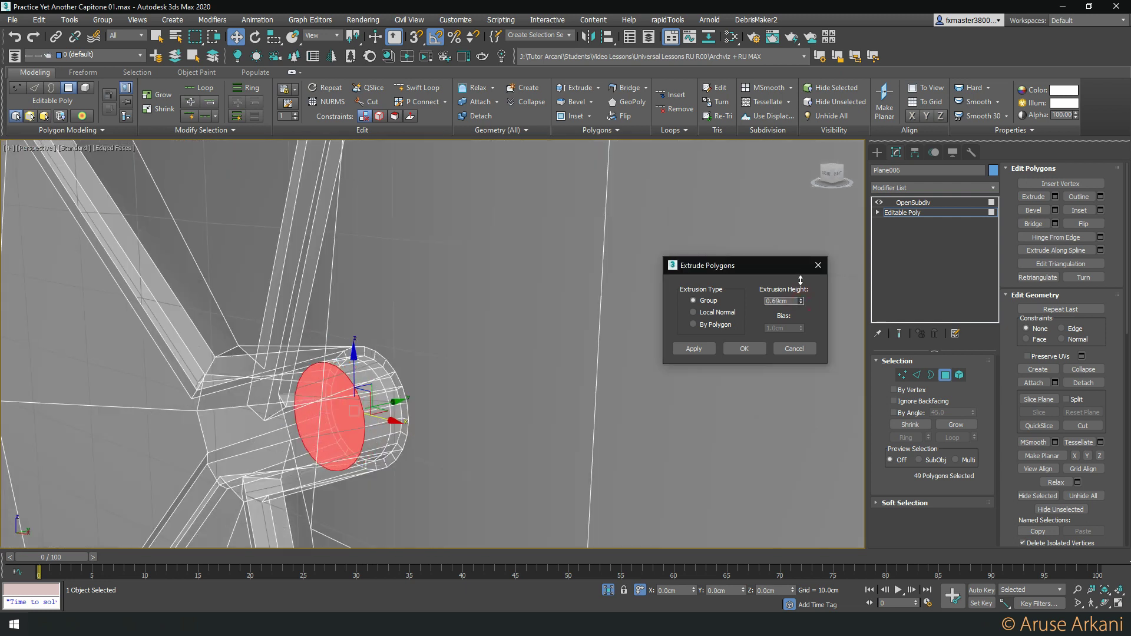
pyautogui.click(739, 350)
# Grow the selection and extrude the buttons by Local Normal 0.24 cm
pyautogui.click(159, 94)
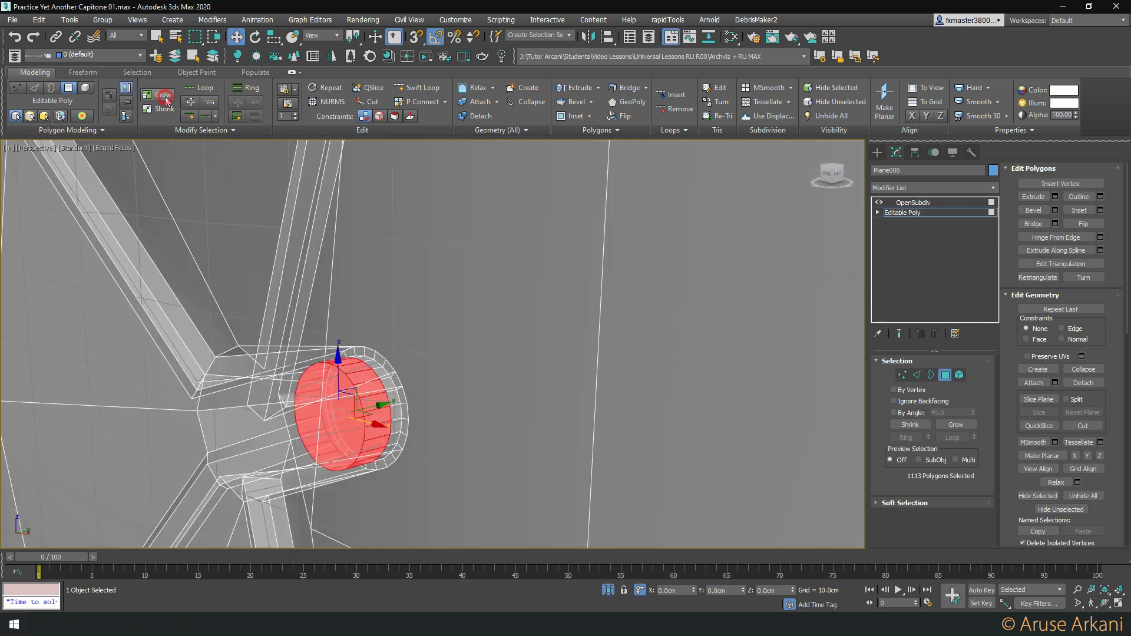
pyautogui.keyDown('shift'); pyautogui.click(566, 93); pyautogui.keyUp('shift')
pyautogui.click(719, 314)
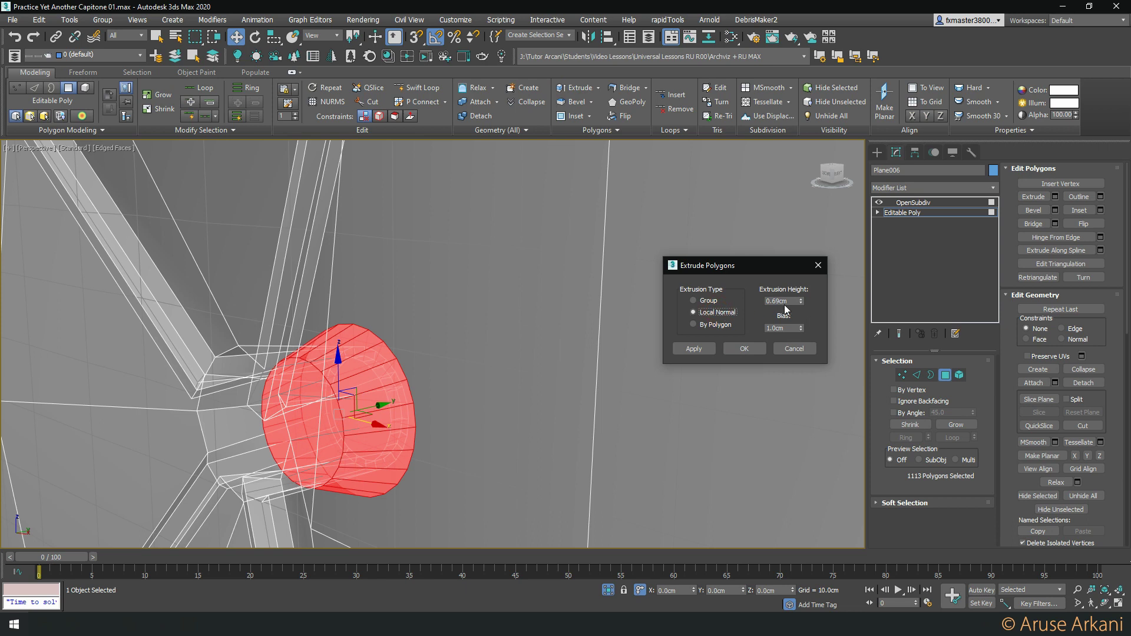
pyautogui.moveTo(801, 301); pyautogui.dragTo(798, 291)
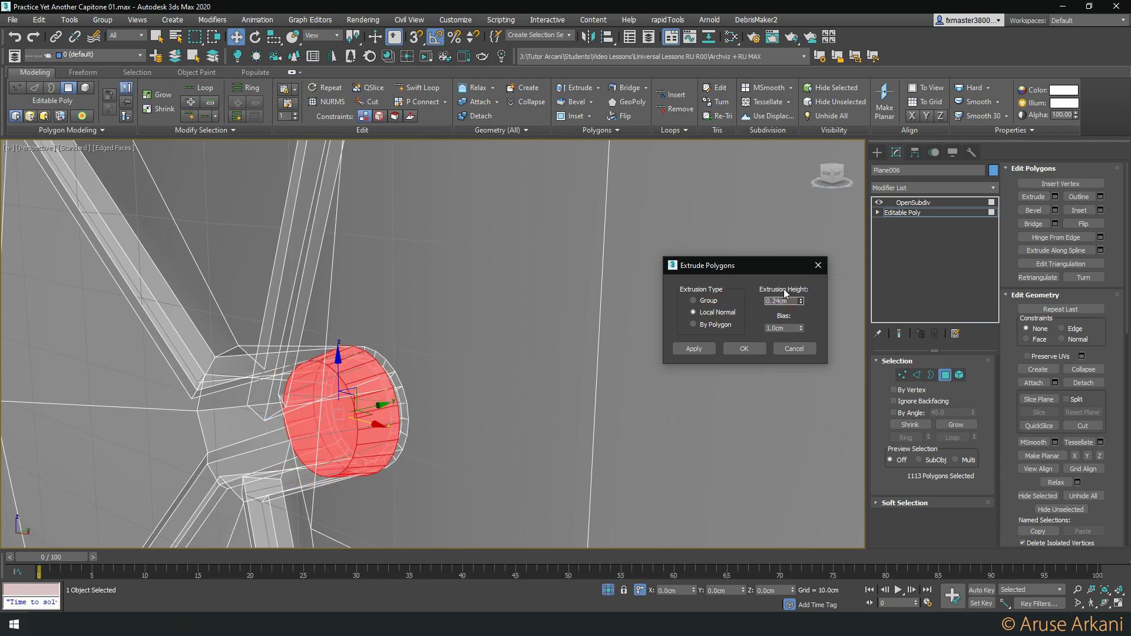
pyautogui.press('Return')
# Shrink to the button fronts, inset them 0.5 cm twice, and convert to vertices
pyautogui.click(165, 110)
pyautogui.keyDown('shift'); pyautogui.click(564, 116); pyautogui.keyUp('shift')
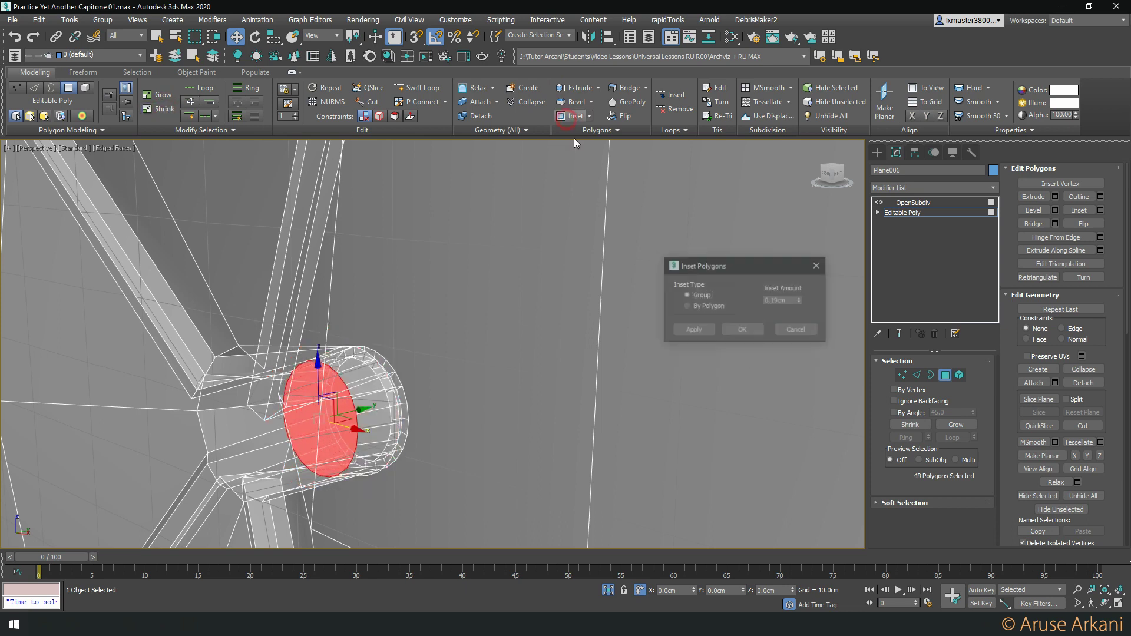
pyautogui.moveTo(800, 301); pyautogui.dragTo(800, 285)
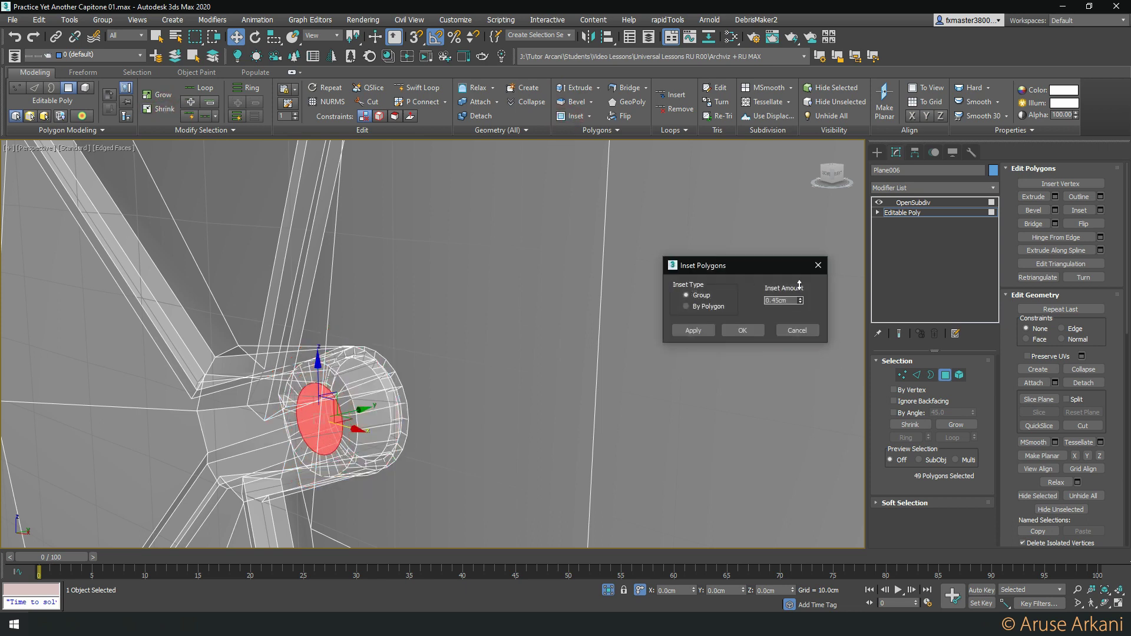
pyautogui.click(742, 330)
pyautogui.keyDown('shift'); pyautogui.click(569, 116); pyautogui.keyUp('shift')
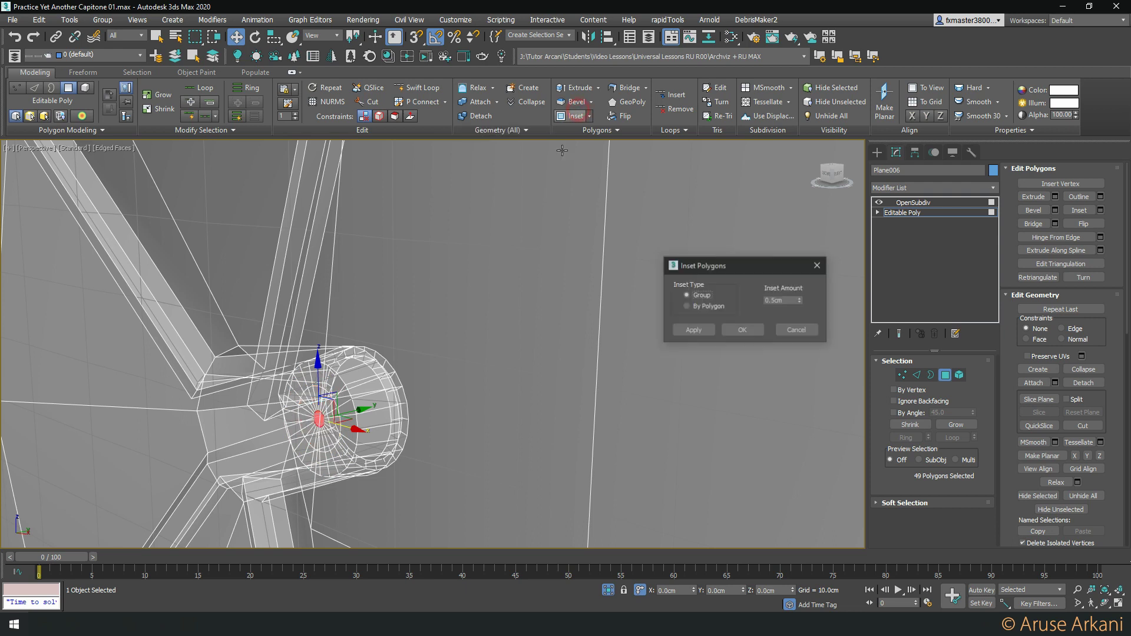
pyautogui.click(741, 331)
pyautogui.rightClick(431, 290)
pyautogui.click(412, 227)
pyautogui.scroll(-3, 433, 271)
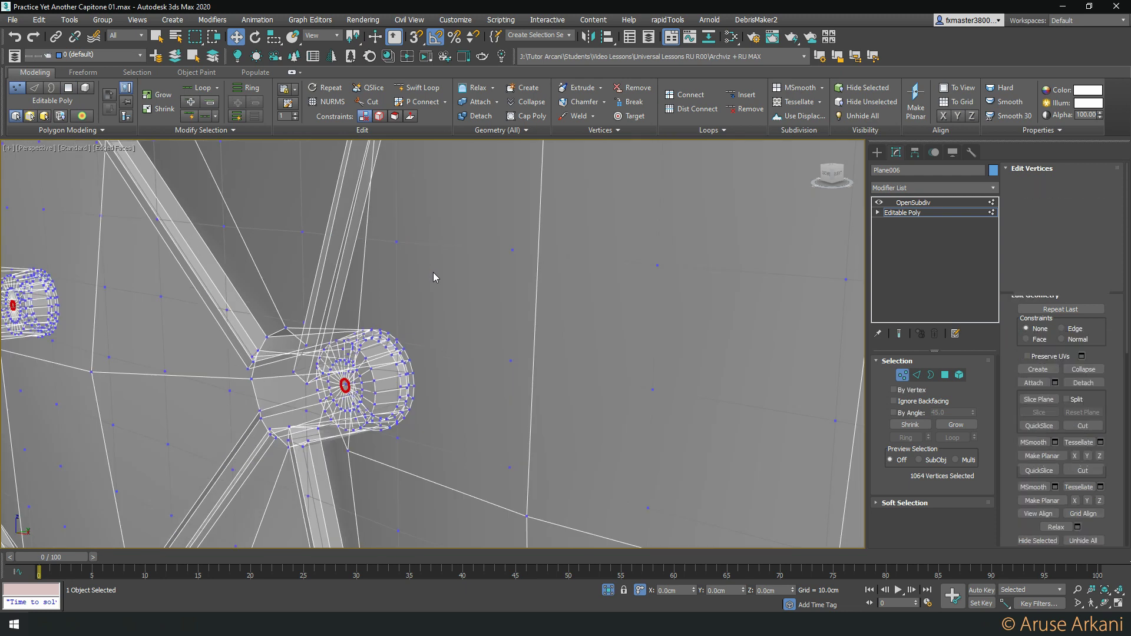
# Clear the face selection, restore the 49 button centre vertices, and convert them to surrounding faces
pyautogui.press('4')
pyautogui.click(465, 201)
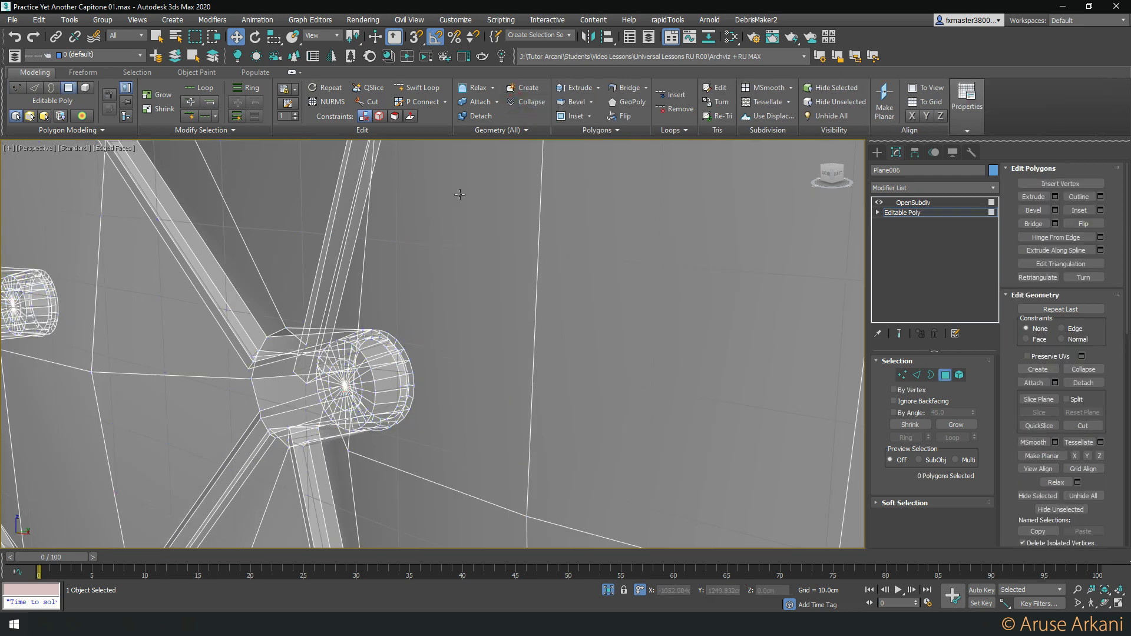
pyautogui.press('1')
pyautogui.scroll(-3, 354, 370)
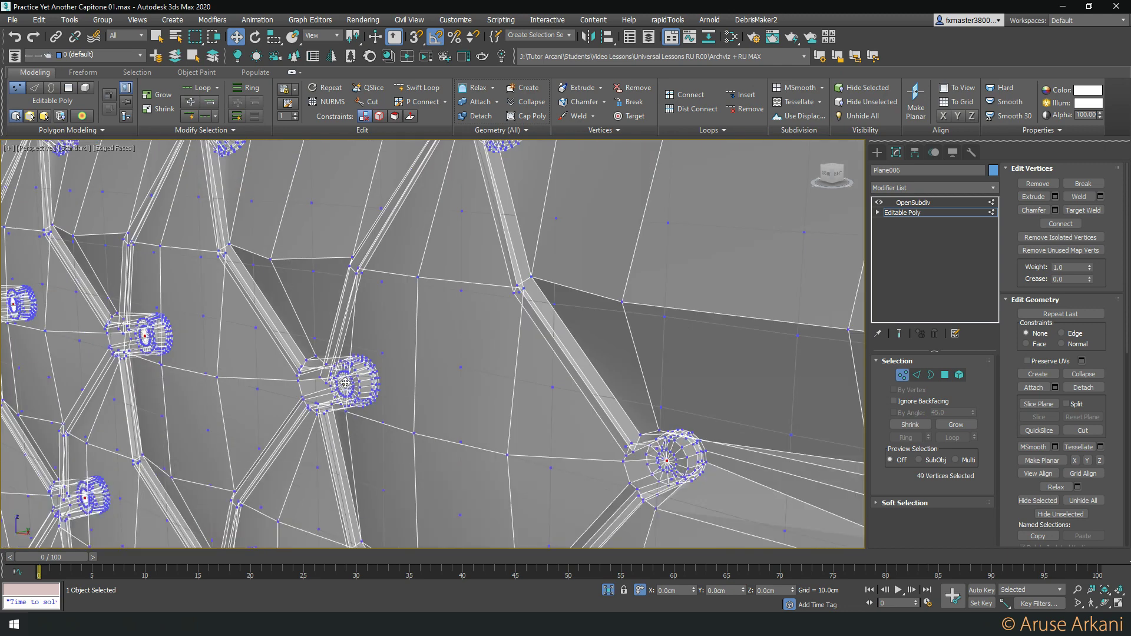
pyautogui.scroll(-3, 354, 370)
pyautogui.scroll(-2, 354, 370)
pyautogui.moveTo(530, 312); pyautogui.dragTo(530, 358, button='middle')
pyautogui.rightClick(530, 357)
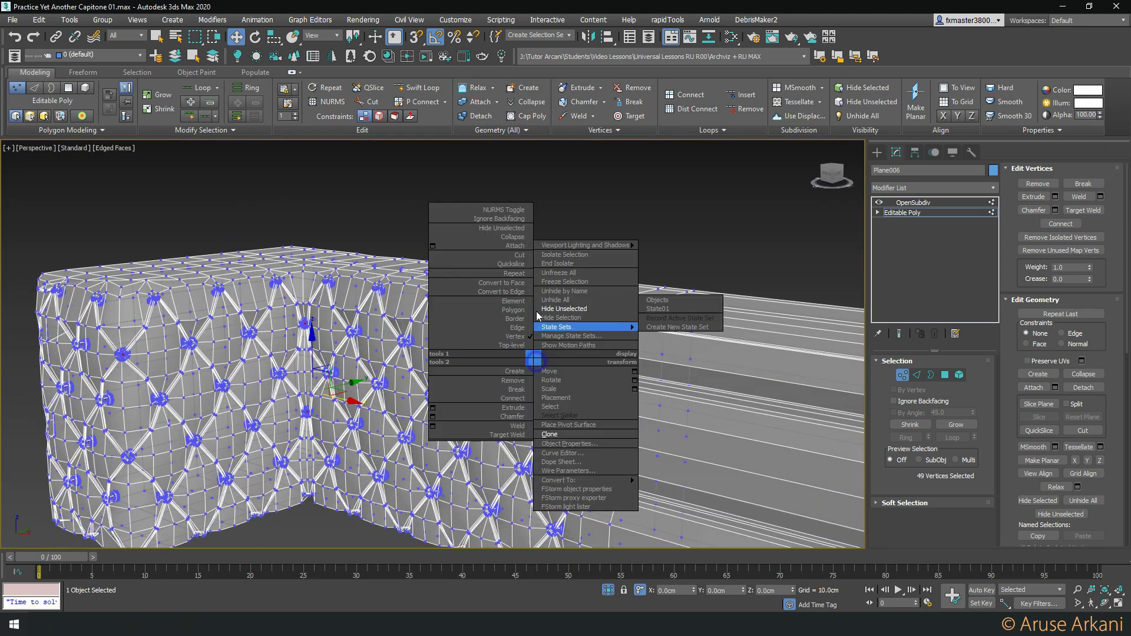
pyautogui.click(505, 290)
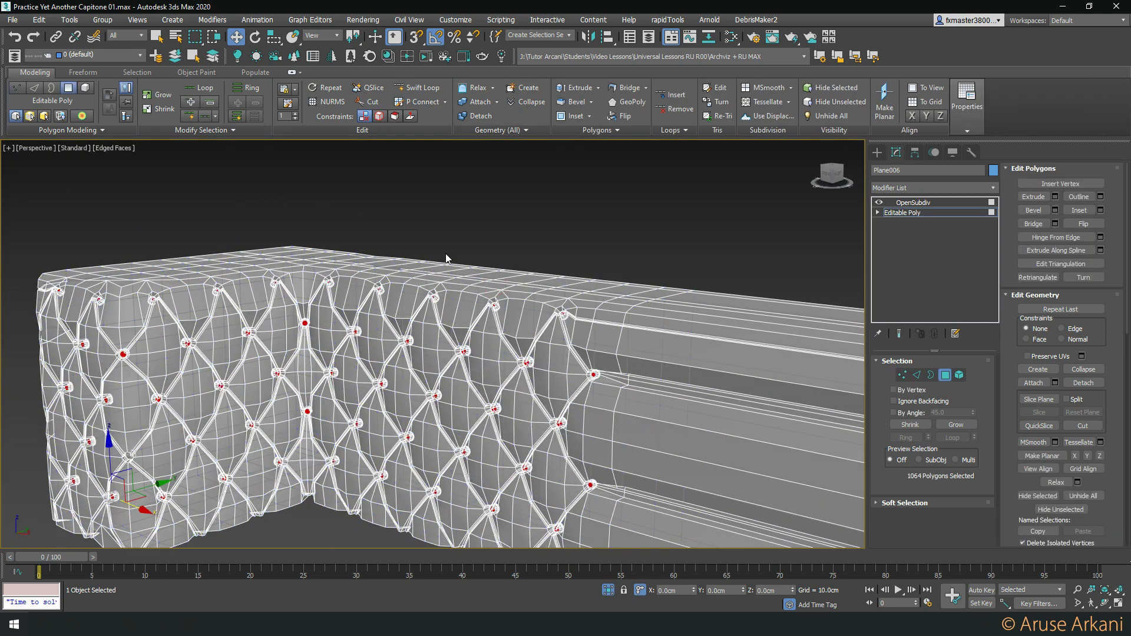